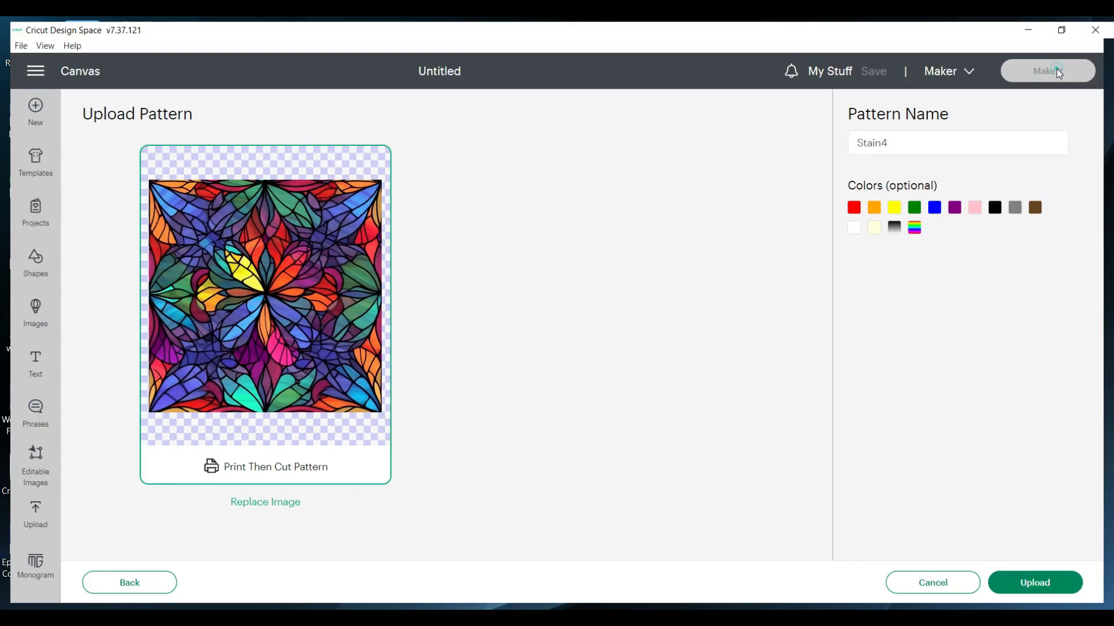
# Cancel the upload of the Stain4 pattern and return to the blank canvas
pyautogui.click(1033, 595)
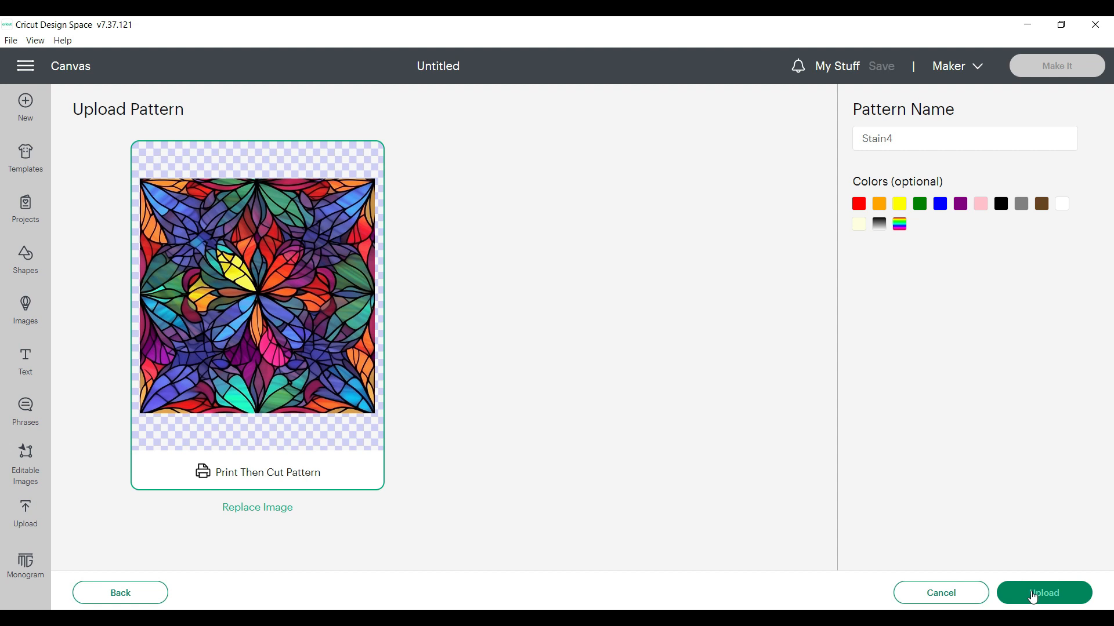
pyautogui.click(955, 598)
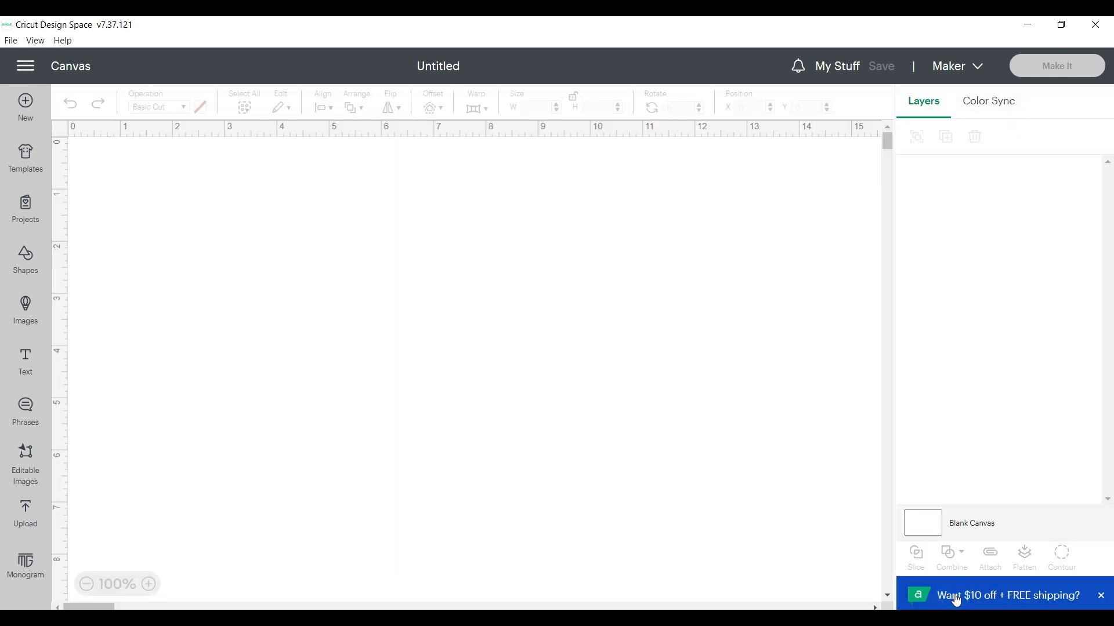
# Add a rounded square to the canvas, unlock its proportions and set its height to 6 in
pyautogui.click(25, 258)
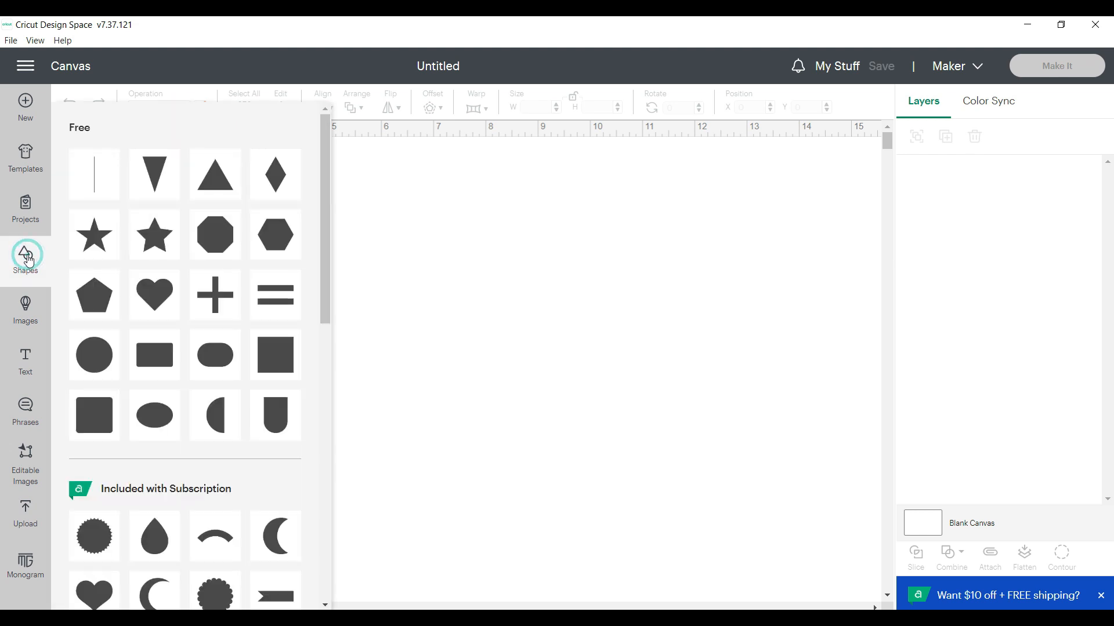
pyautogui.click(93, 417)
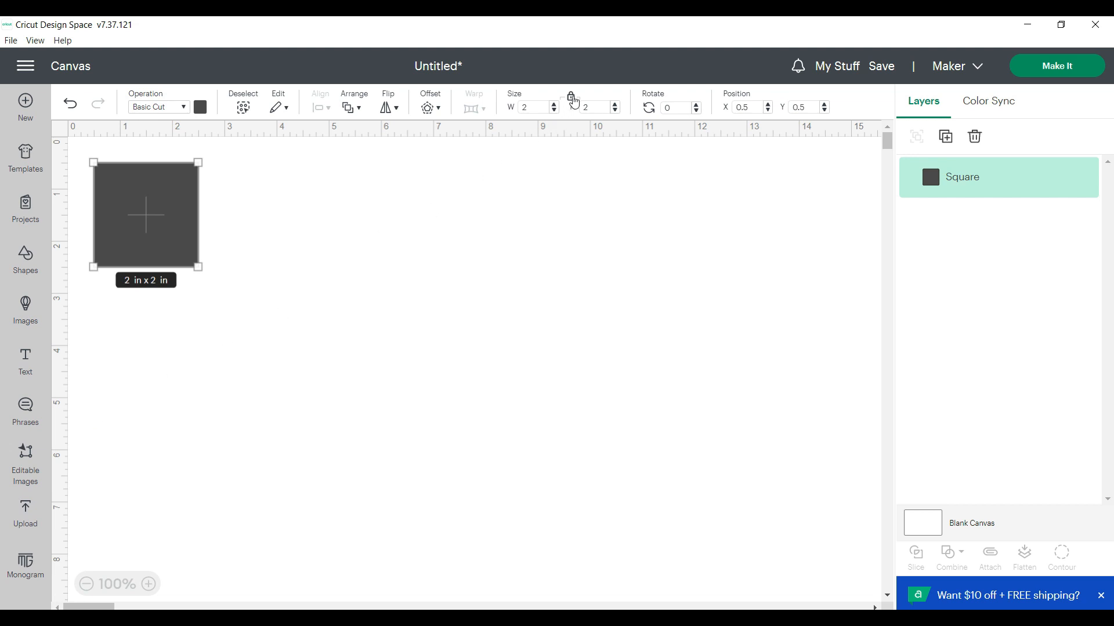
pyautogui.click(571, 100)
pyautogui.click(601, 107)
pyautogui.write('6')
pyautogui.press('Return')
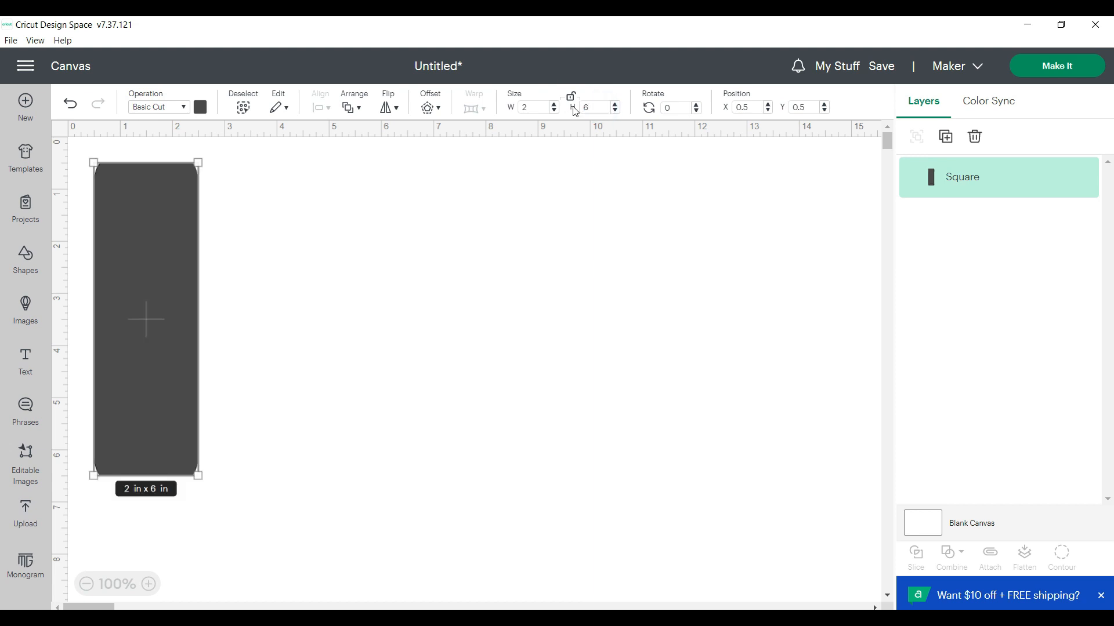
# Set the rounded rectangle to Print Then Cut and fill it with the multicoloured stained-glass petal pattern
pyautogui.click(183, 108)
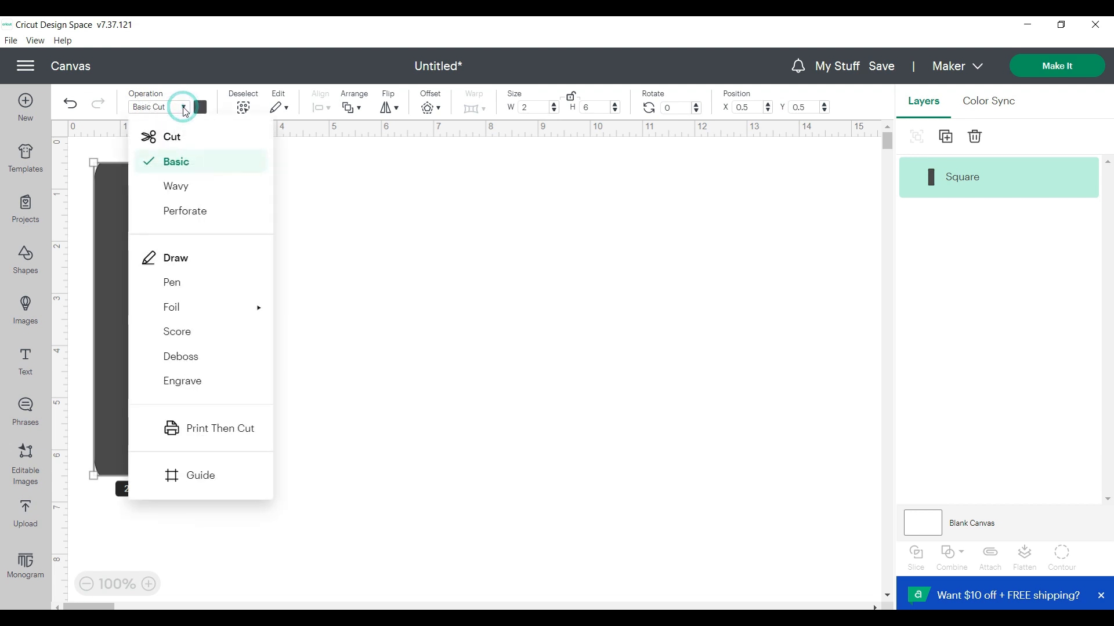
pyautogui.click(192, 434)
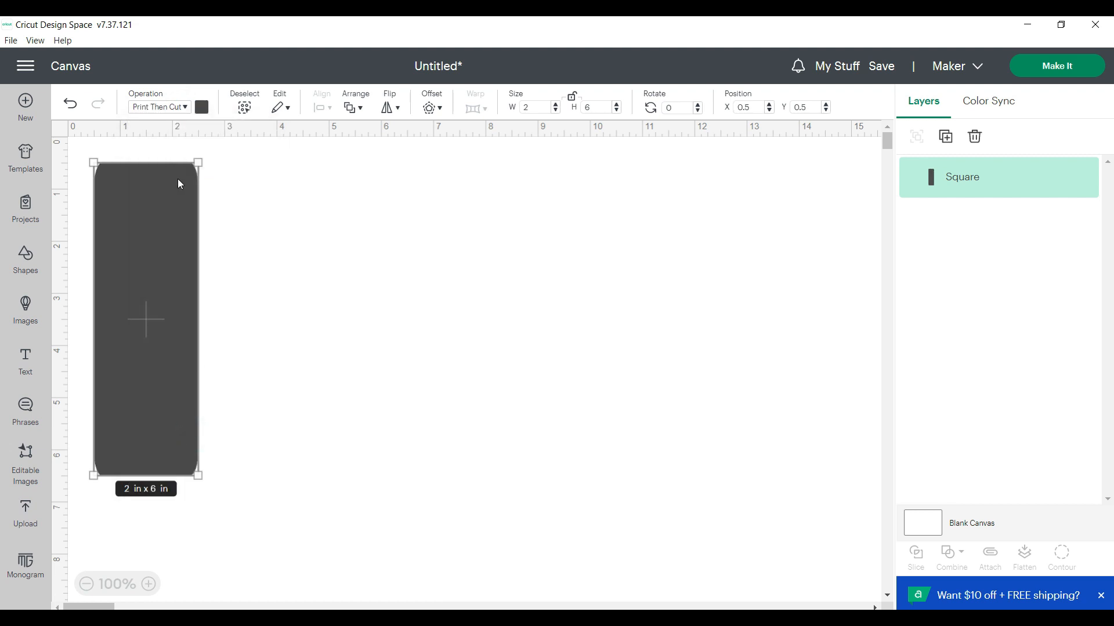
pyautogui.click(202, 107)
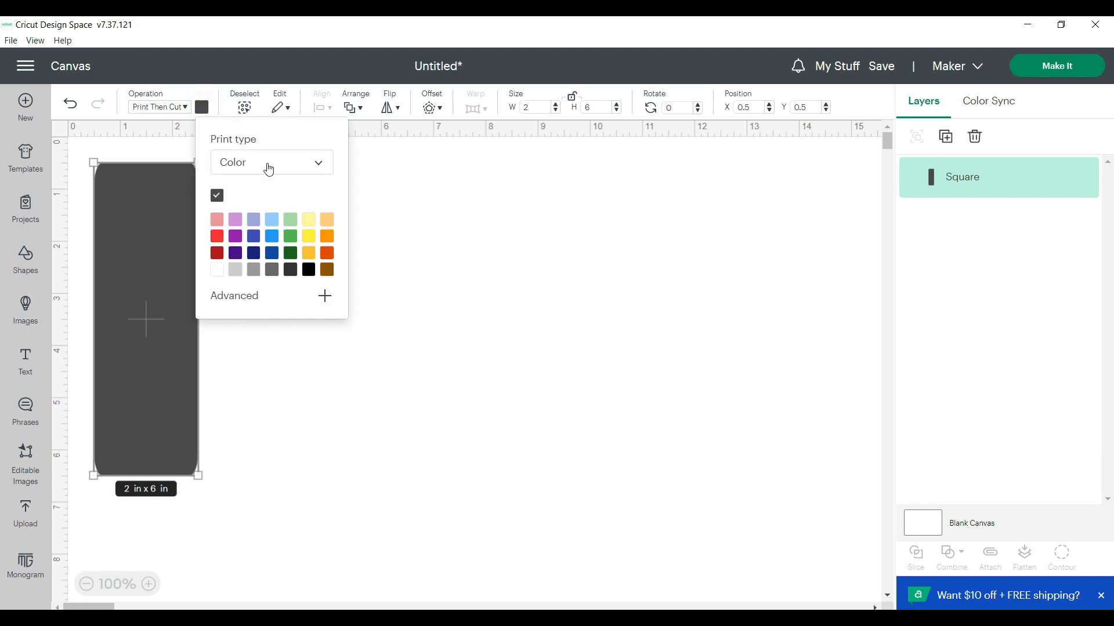
pyautogui.click(323, 167)
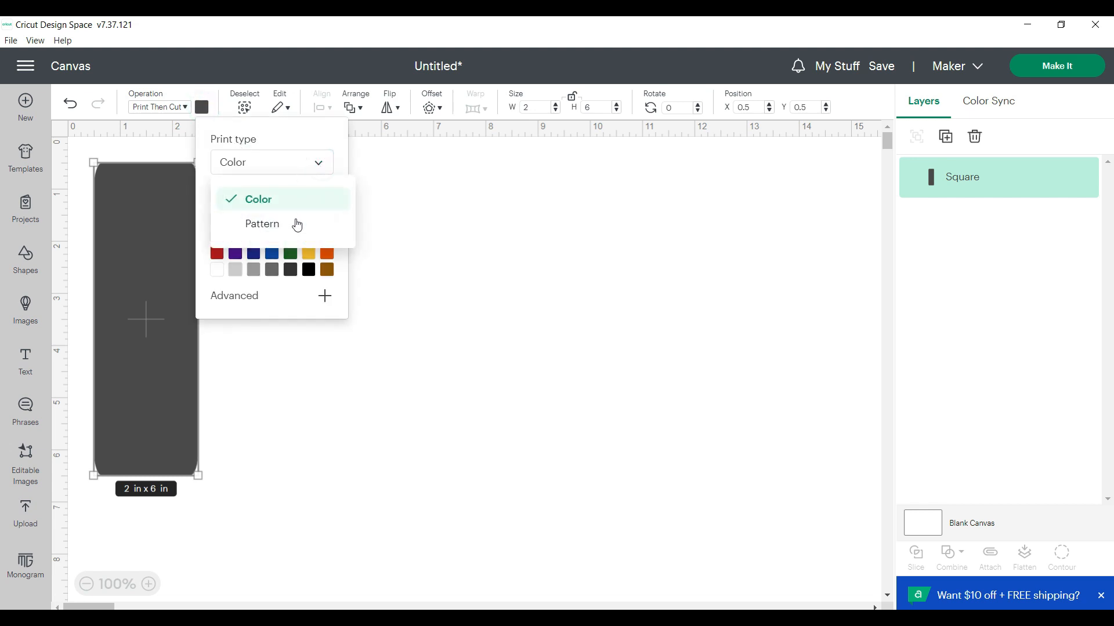
pyautogui.click(284, 226)
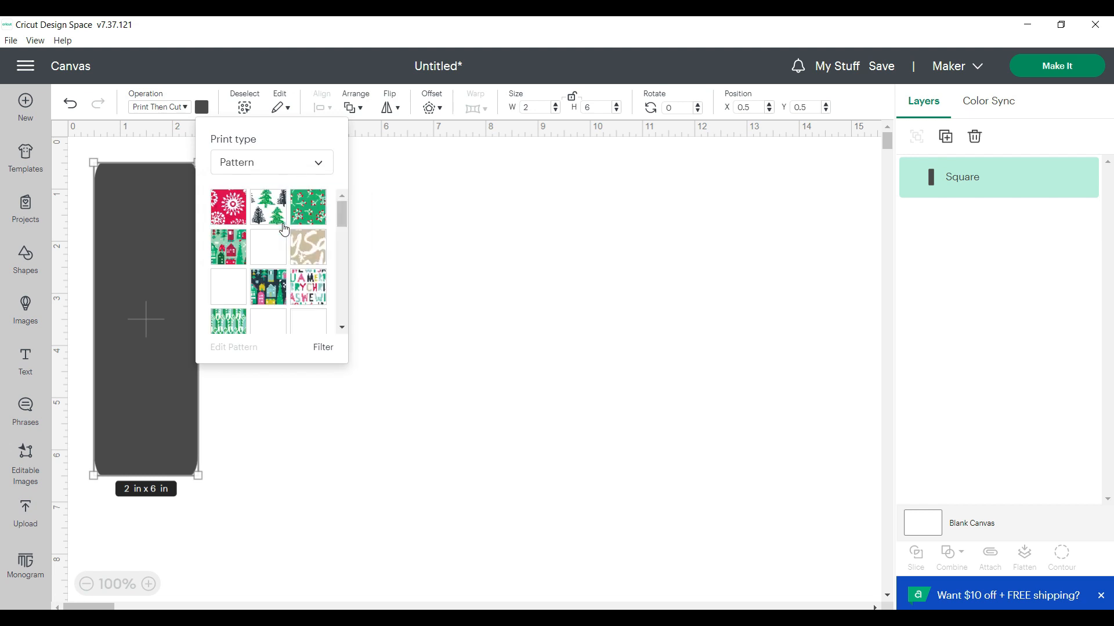
pyautogui.click(341, 328)
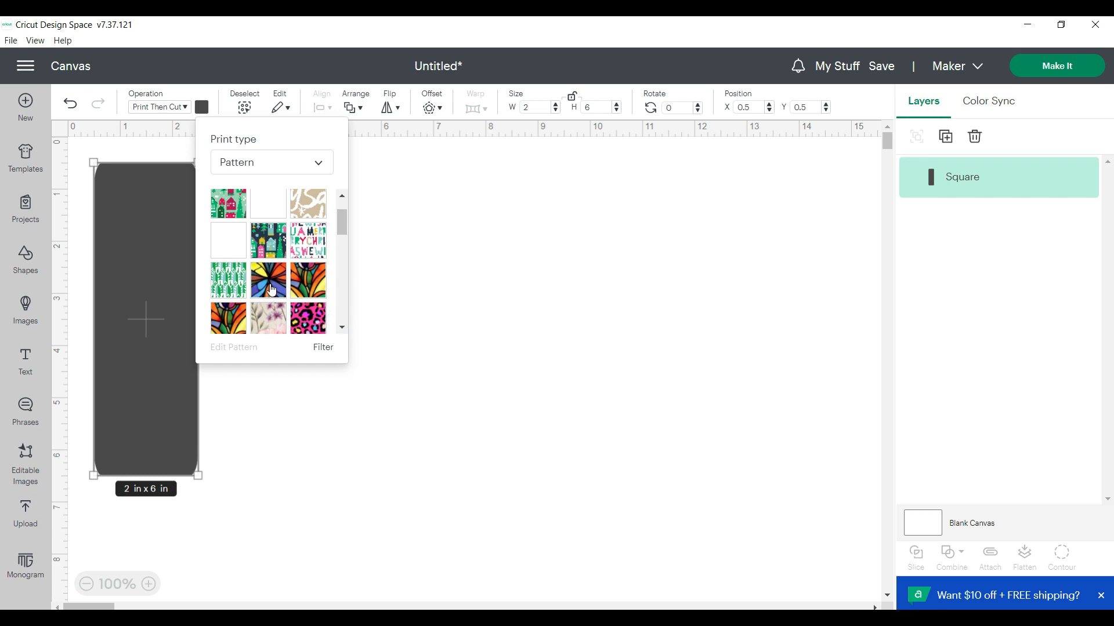
pyautogui.click(269, 289)
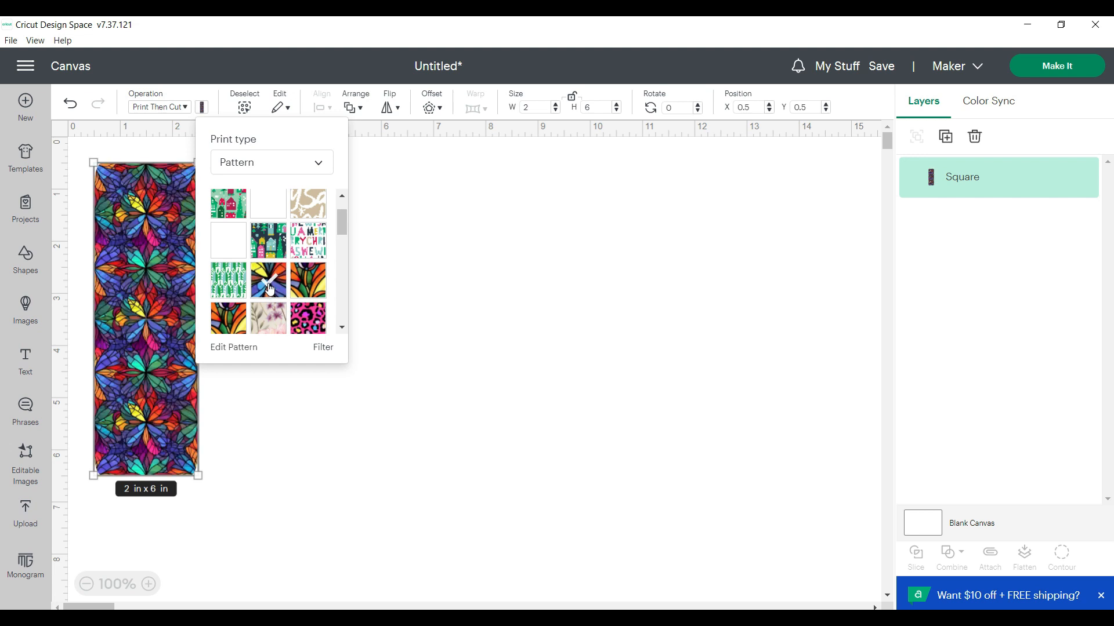
# Edit the rectangle's pattern fill, setting its scale to 78 and its horizontal offset to -1
pyautogui.click(236, 348)
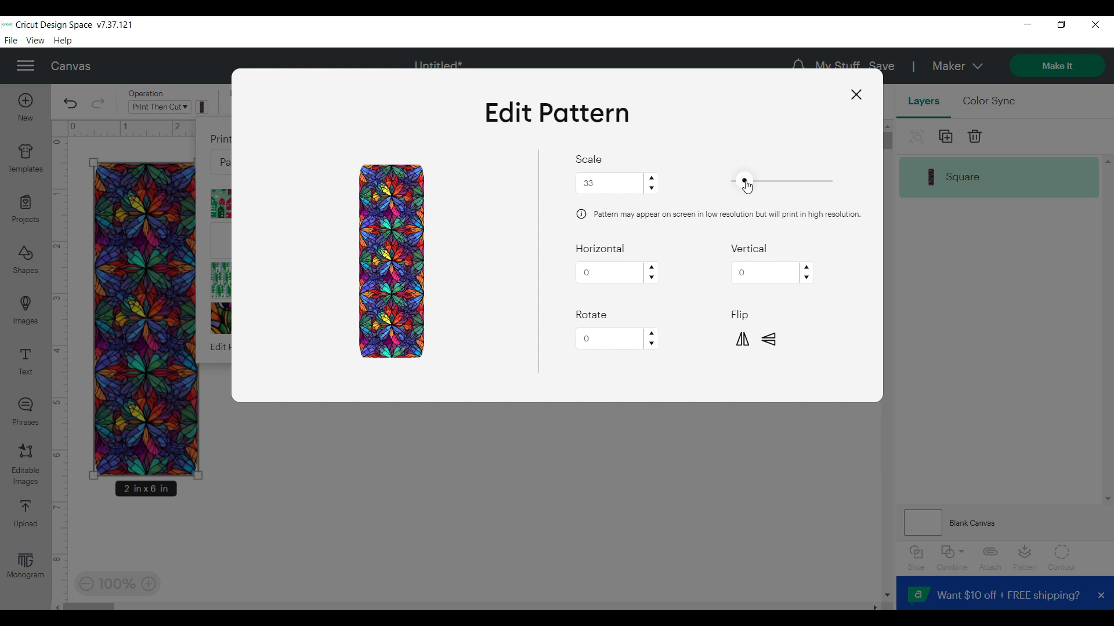
pyautogui.moveTo(747, 187); pyautogui.dragTo(756, 187)
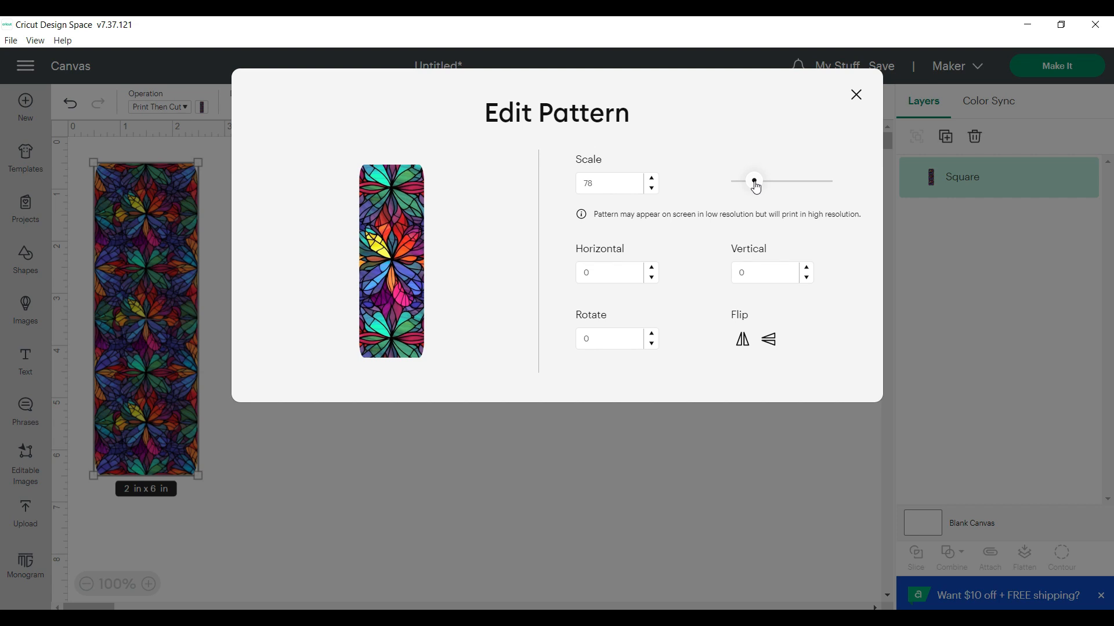
pyautogui.moveTo(651, 269); pyautogui.dragTo(651, 269)
pyautogui.click(651, 268)
pyautogui.click(651, 268)
pyautogui.click(651, 268)
pyautogui.moveTo(652, 279); pyautogui.dragTo(651, 278)
pyautogui.click(651, 279)
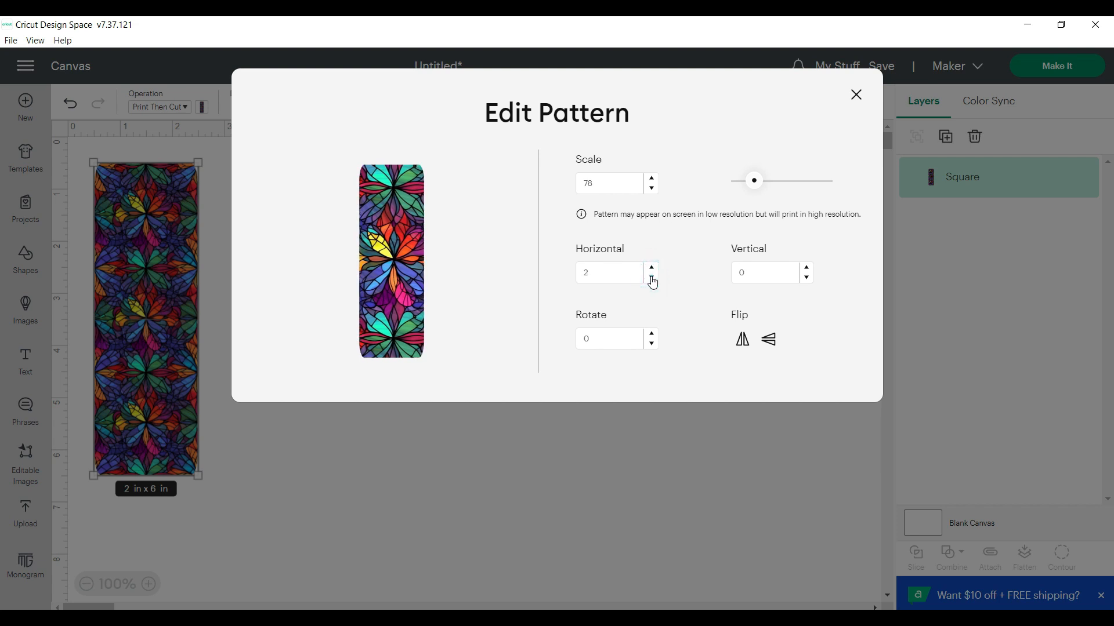
pyautogui.click(652, 278)
pyautogui.click(652, 279)
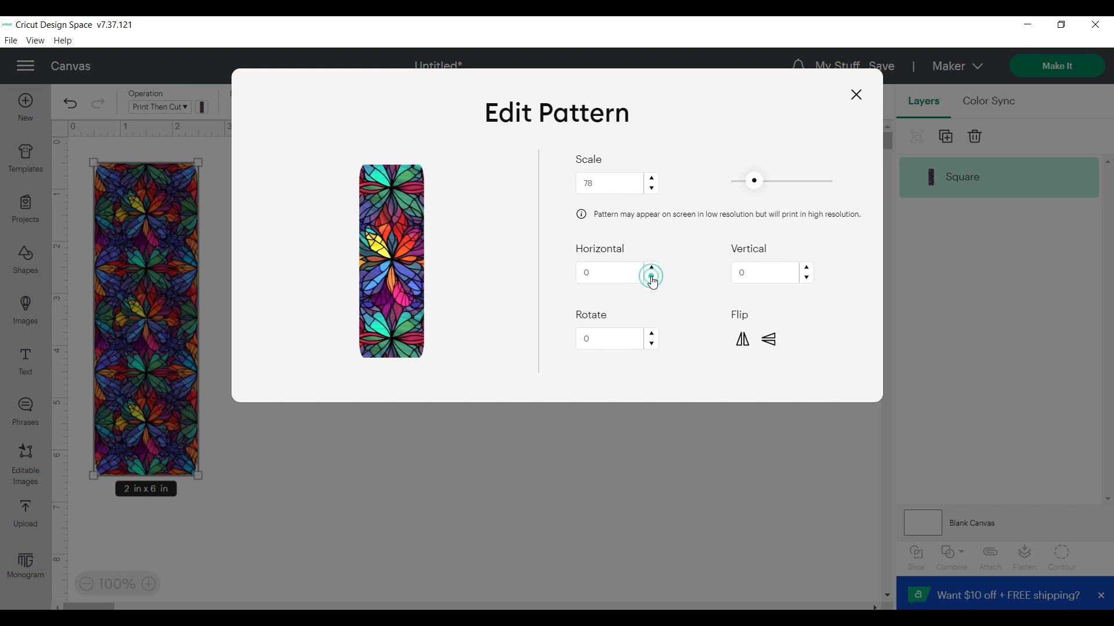
pyautogui.click(651, 278)
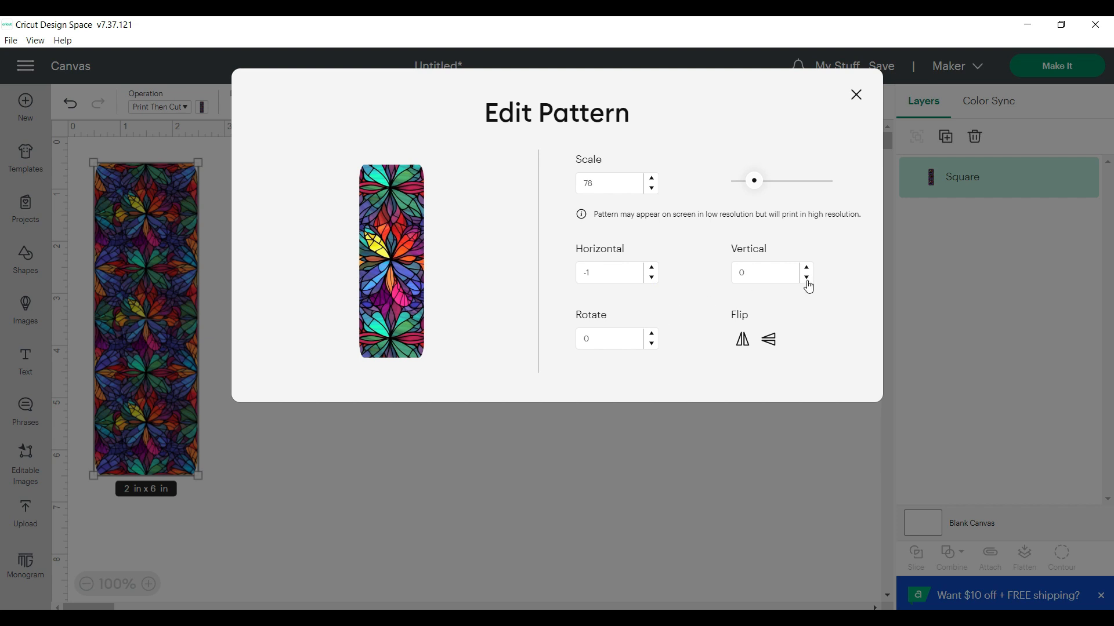
# Try flipping the pattern horizontally and vertically, reverting each flip, and close the pattern editor
pyautogui.click(743, 342)
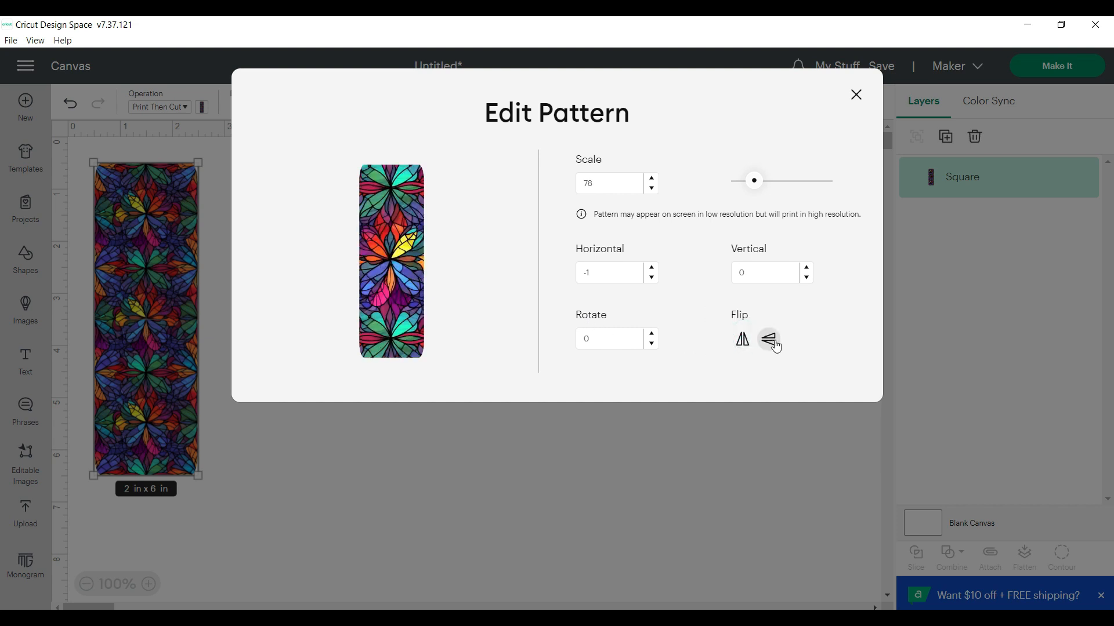
pyautogui.click(742, 339)
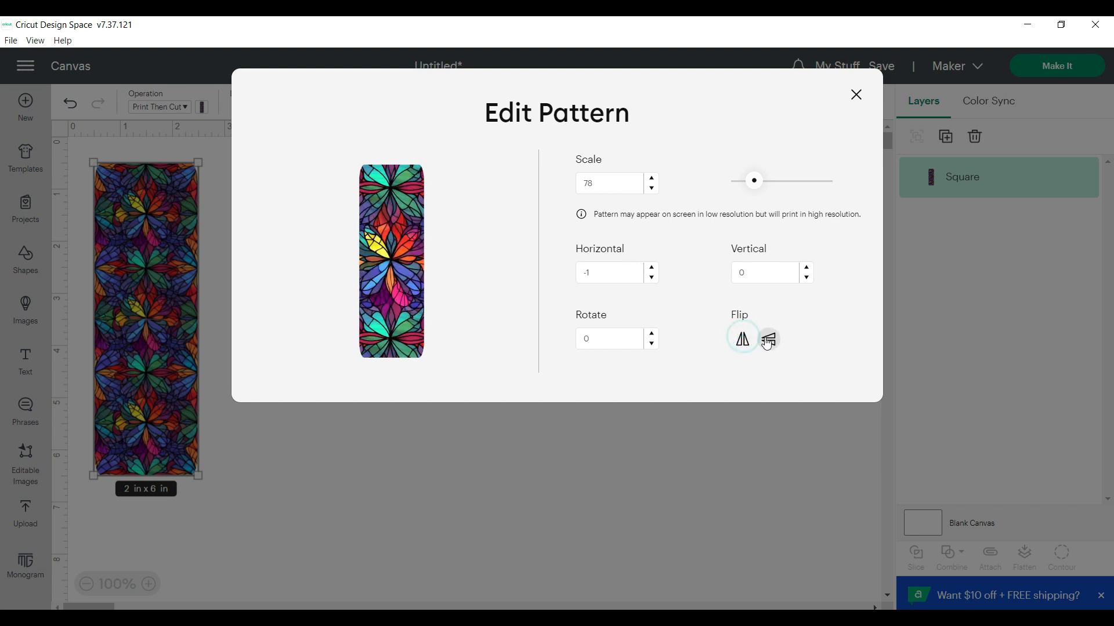
pyautogui.click(769, 343)
pyautogui.click(768, 343)
pyautogui.click(856, 95)
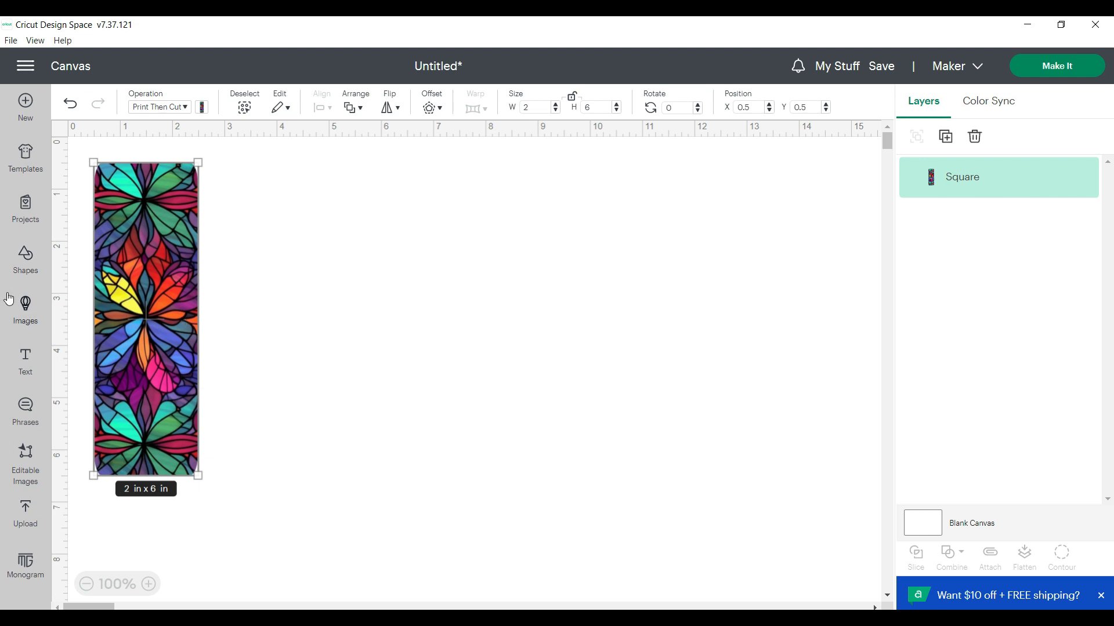
# Search the image library for "bookmark"
pyautogui.click(26, 307)
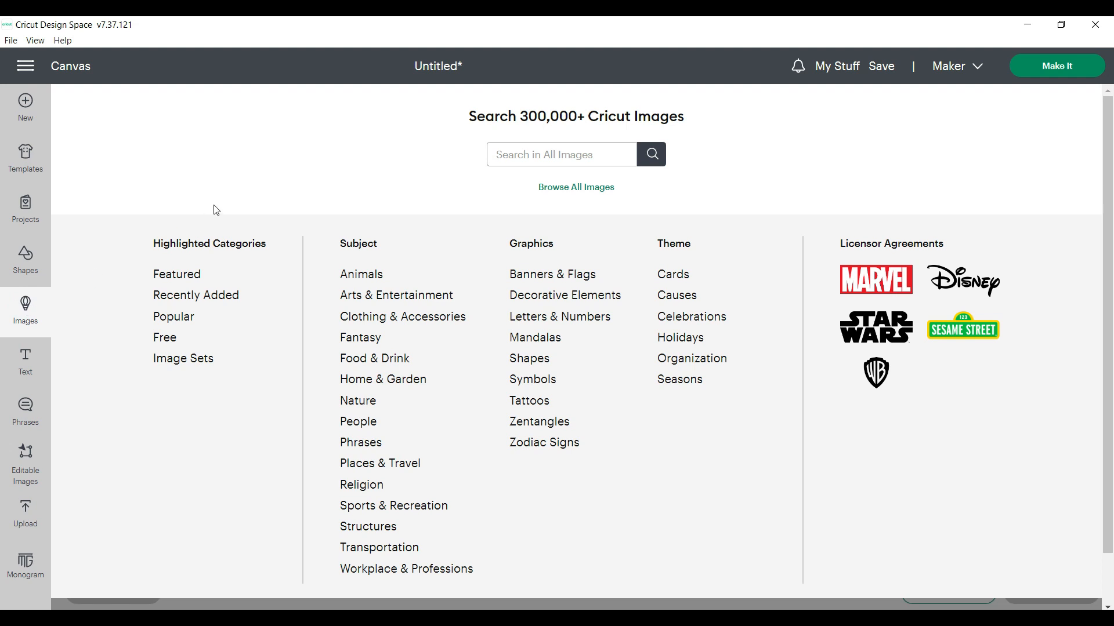
pyautogui.click(503, 155)
pyautogui.write('bod')
pyautogui.write('kmark')
pyautogui.press('Return')
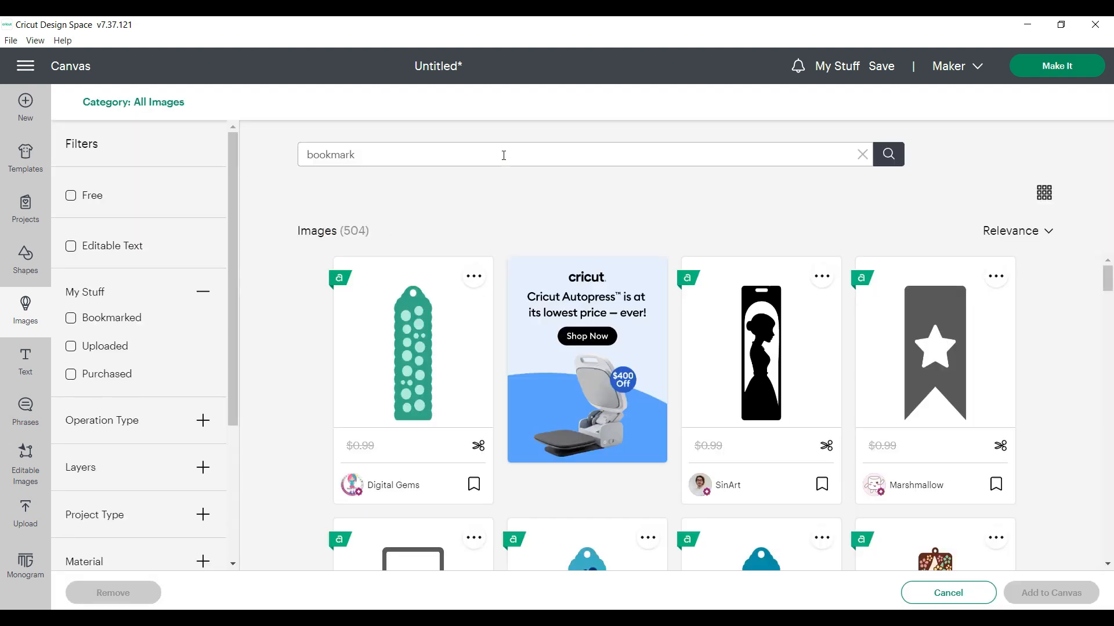
# Add the solid blue scalloped bookmark to the canvas and place it beside the patterned rectangle, at about X 4.2, Y 0
pyautogui.scroll(-5, 600, 294)
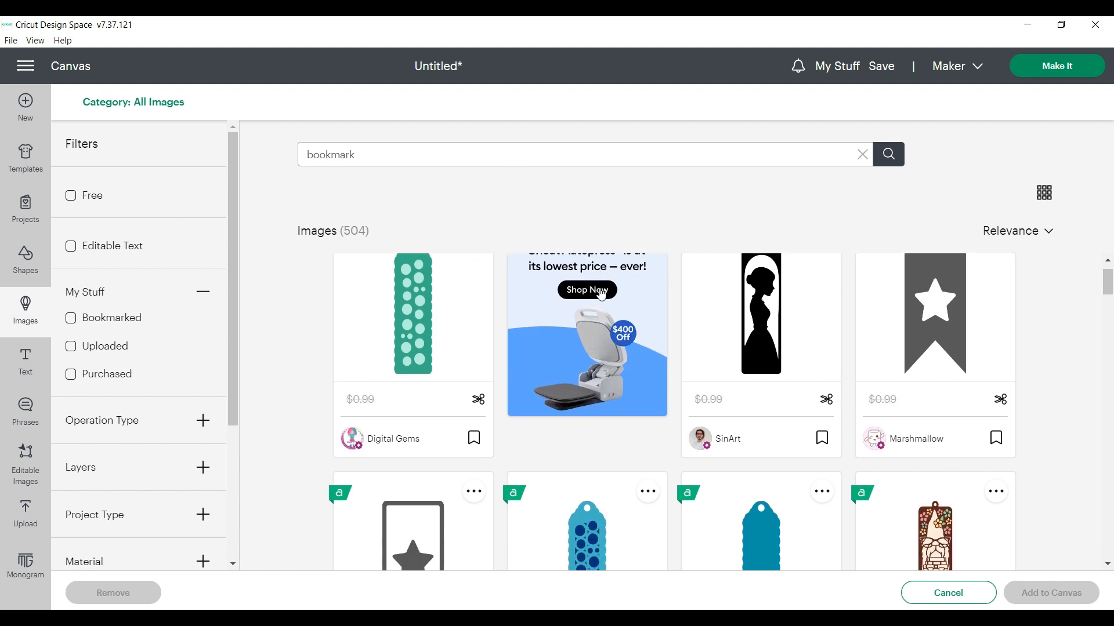
pyautogui.scroll(-1, 601, 293)
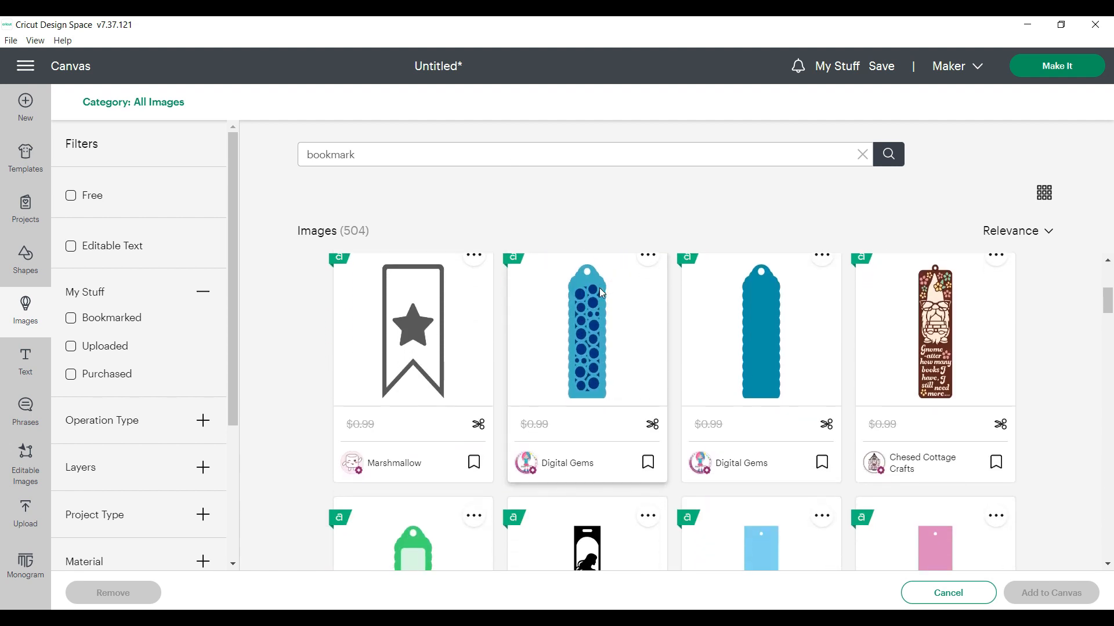
pyautogui.click(758, 338)
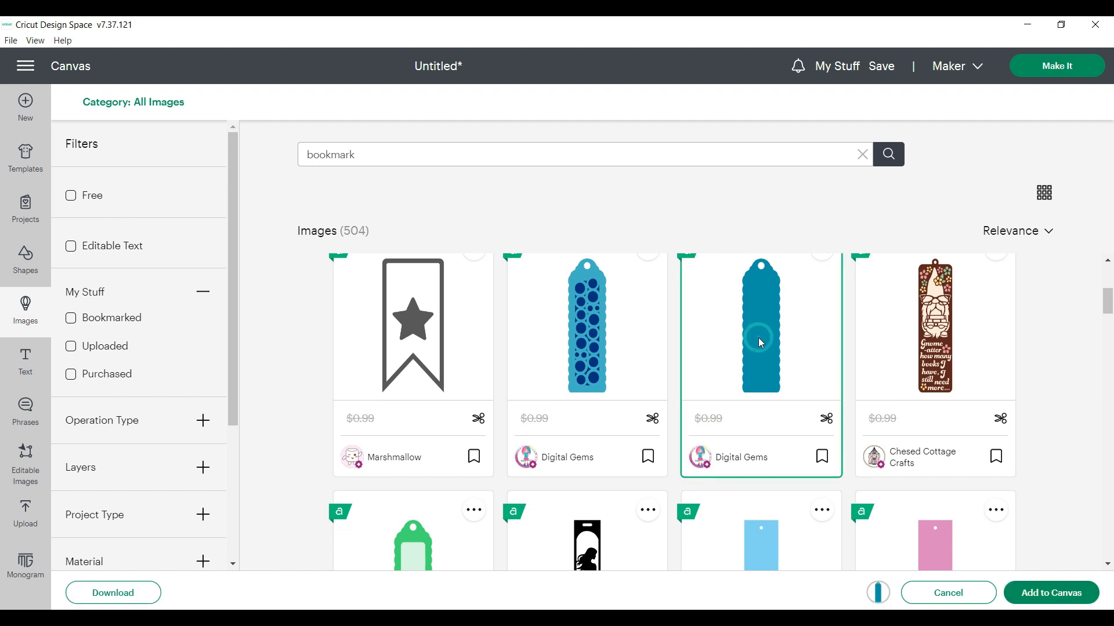
pyautogui.click(1042, 594)
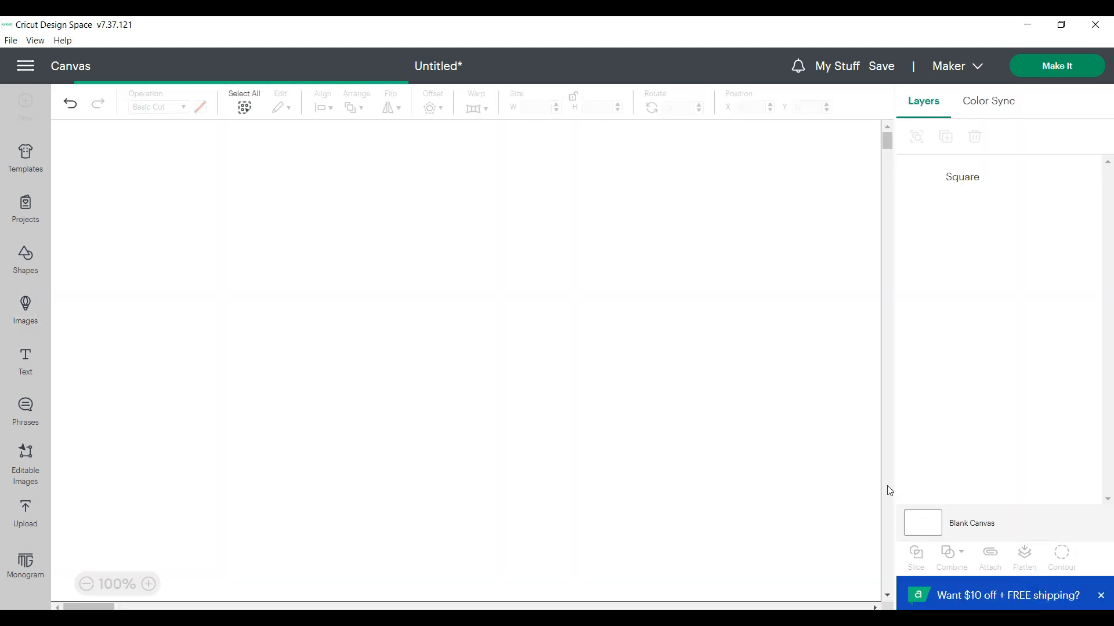
pyautogui.moveTo(199, 427); pyautogui.dragTo(423, 393)
pyautogui.moveTo(395, 385); pyautogui.dragTo(394, 385)
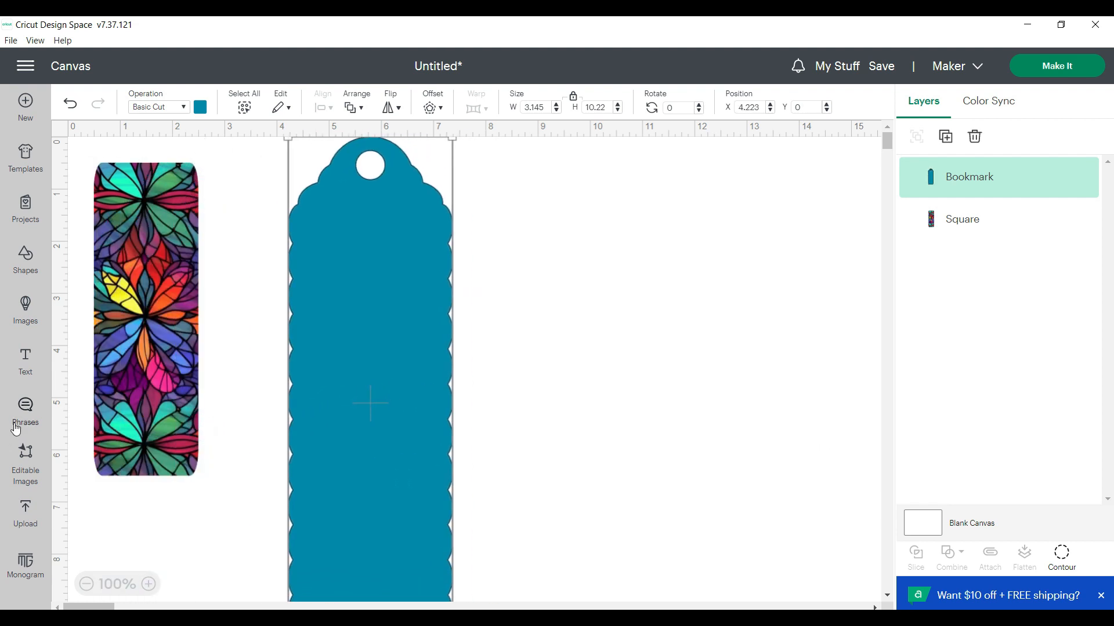
# Select the teal round-topped bookmark template from the image library's bookmark results
pyautogui.click(25, 314)
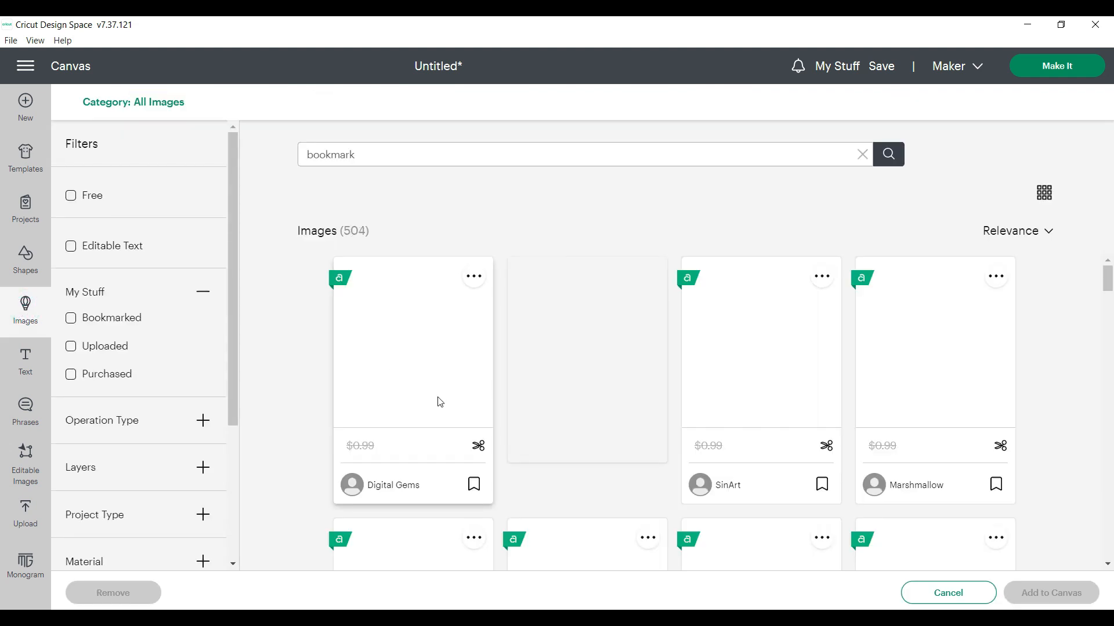
pyautogui.scroll(-3, 635, 472)
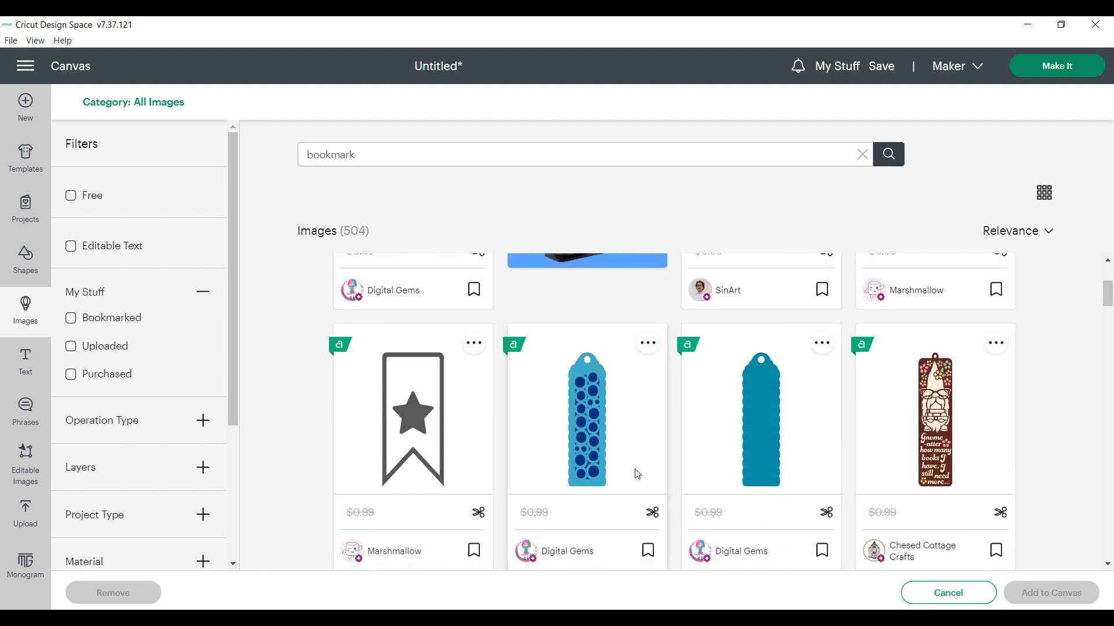
pyautogui.scroll(-3, 636, 473)
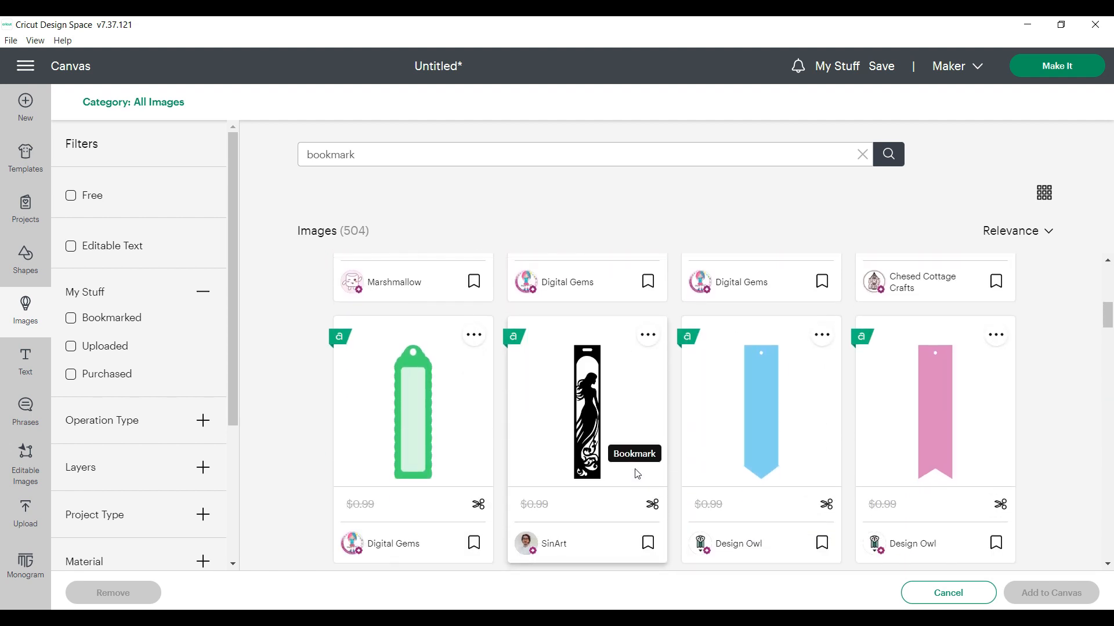
pyautogui.scroll(-3, 636, 474)
pyautogui.scroll(-2, 636, 474)
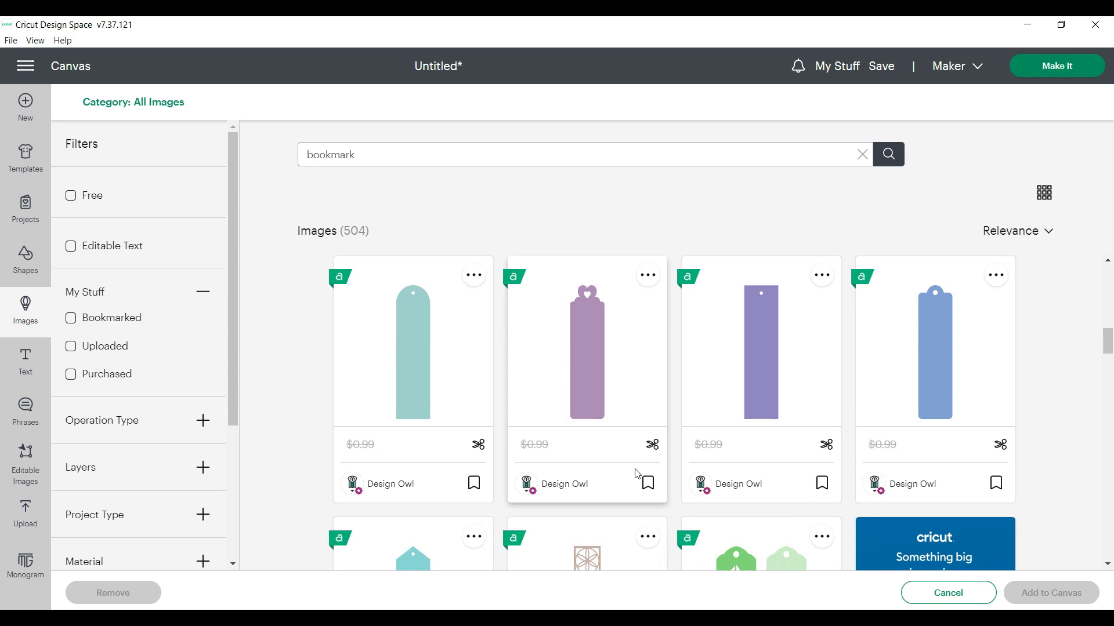
pyautogui.click(412, 356)
# Also select the lilac horizontal bookmark with rounded ends and add both chosen images to the canvas
pyautogui.scroll(-1, 648, 430)
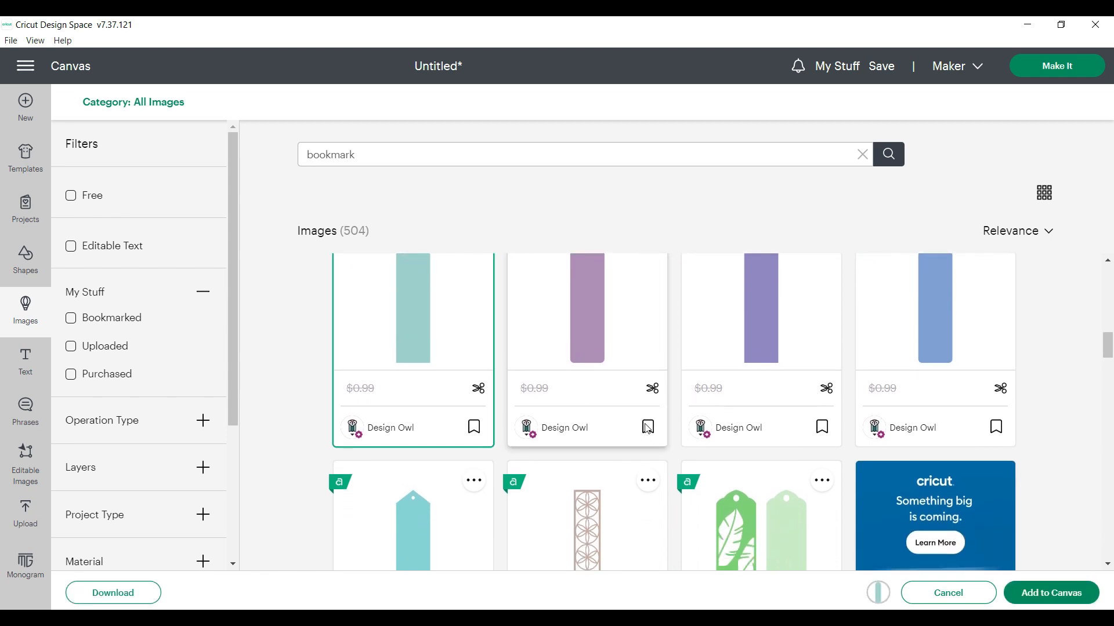
pyautogui.scroll(2, 648, 429)
pyautogui.scroll(-1, 648, 430)
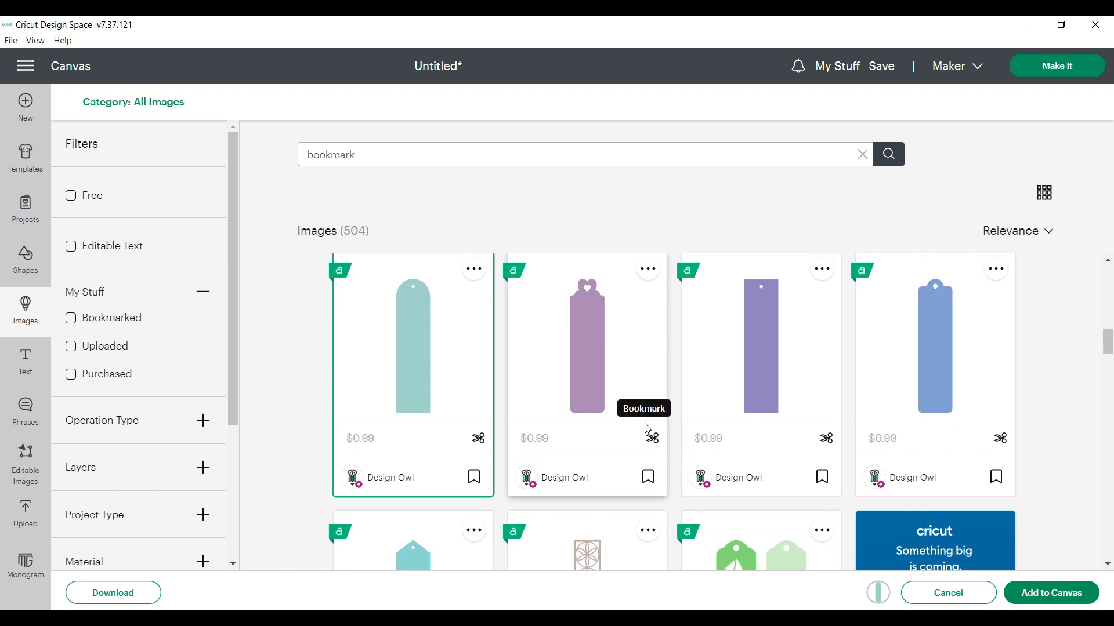
pyautogui.scroll(-5, 648, 429)
pyautogui.scroll(-5, 648, 429)
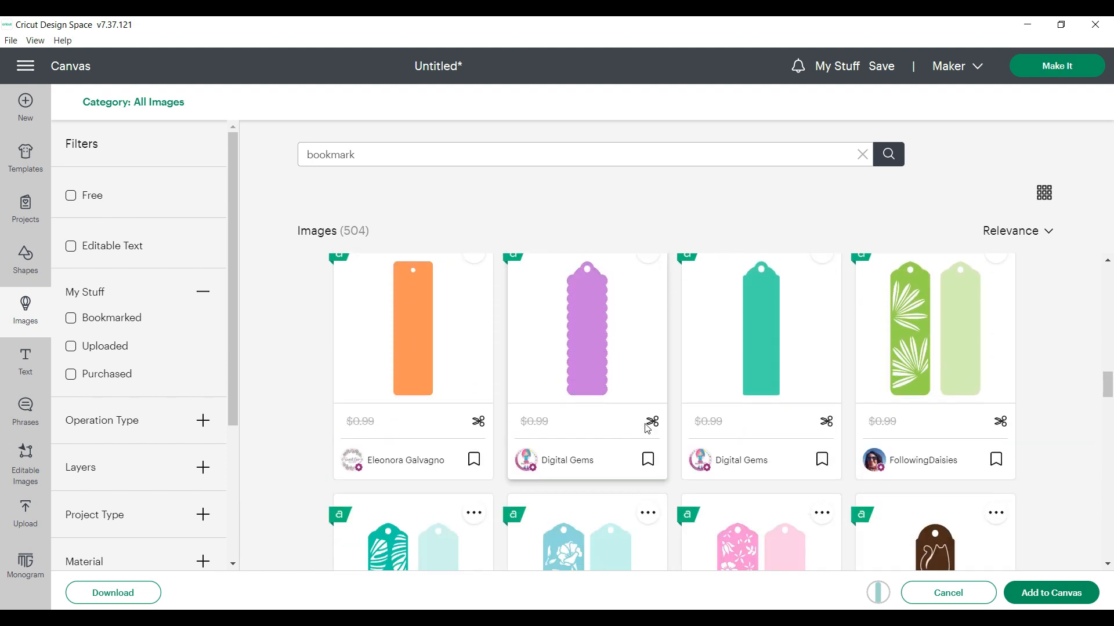
pyautogui.scroll(-15, 648, 429)
pyautogui.scroll(-10, 647, 429)
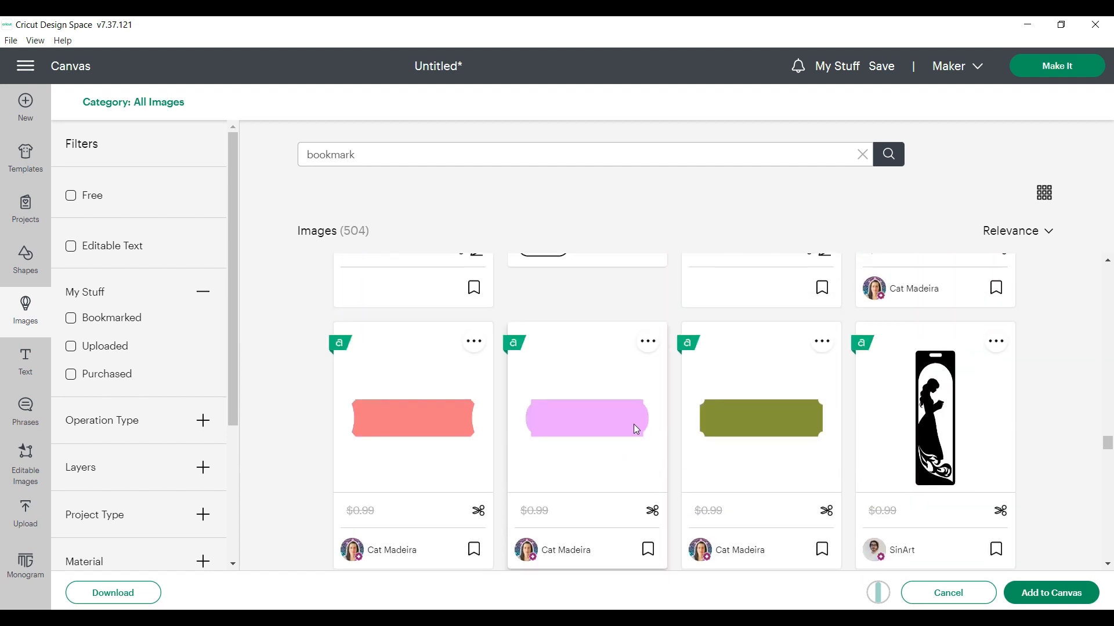
pyautogui.click(574, 432)
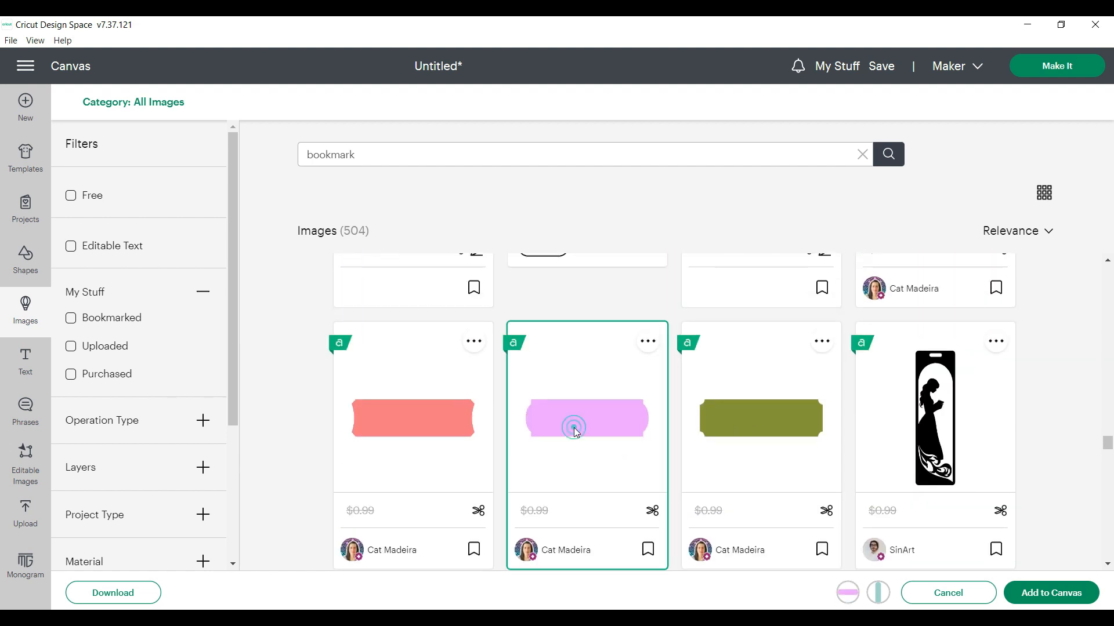
pyautogui.click(1044, 595)
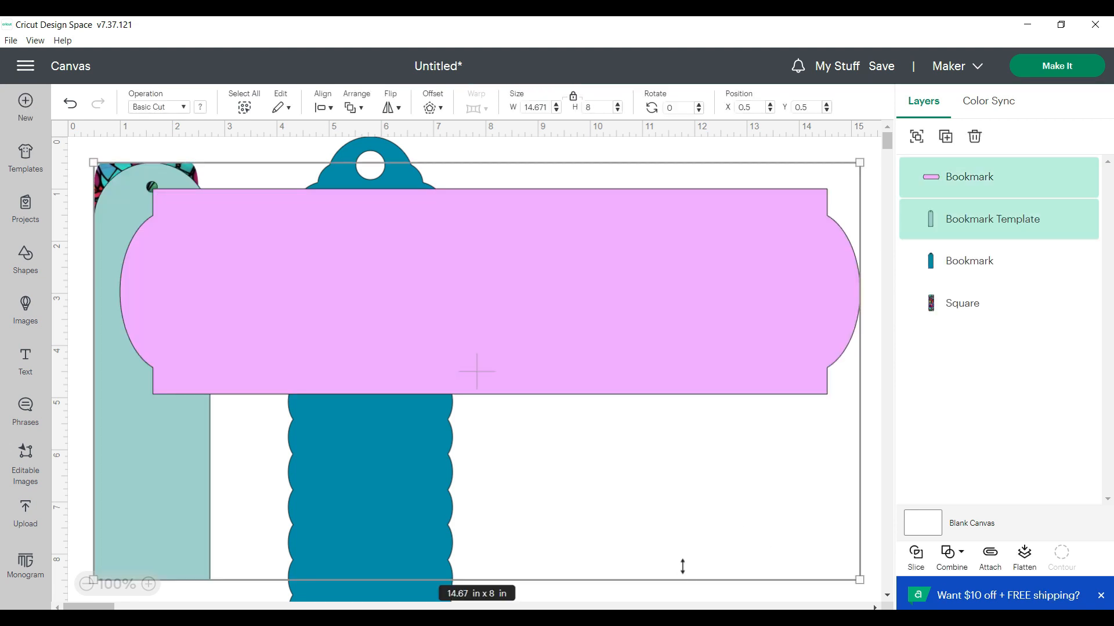
# Resize the lilac bookmark to 6 in wide by 2 in high with proportions unlocked, and move it to about X 9, Y 0.76
pyautogui.click(695, 592)
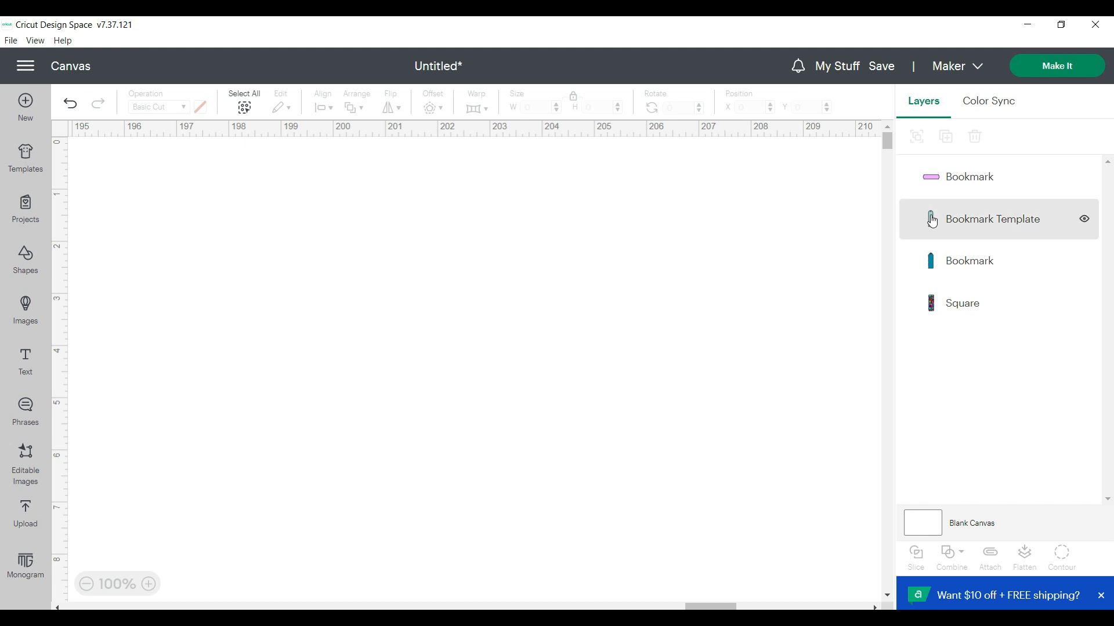
pyautogui.click(939, 183)
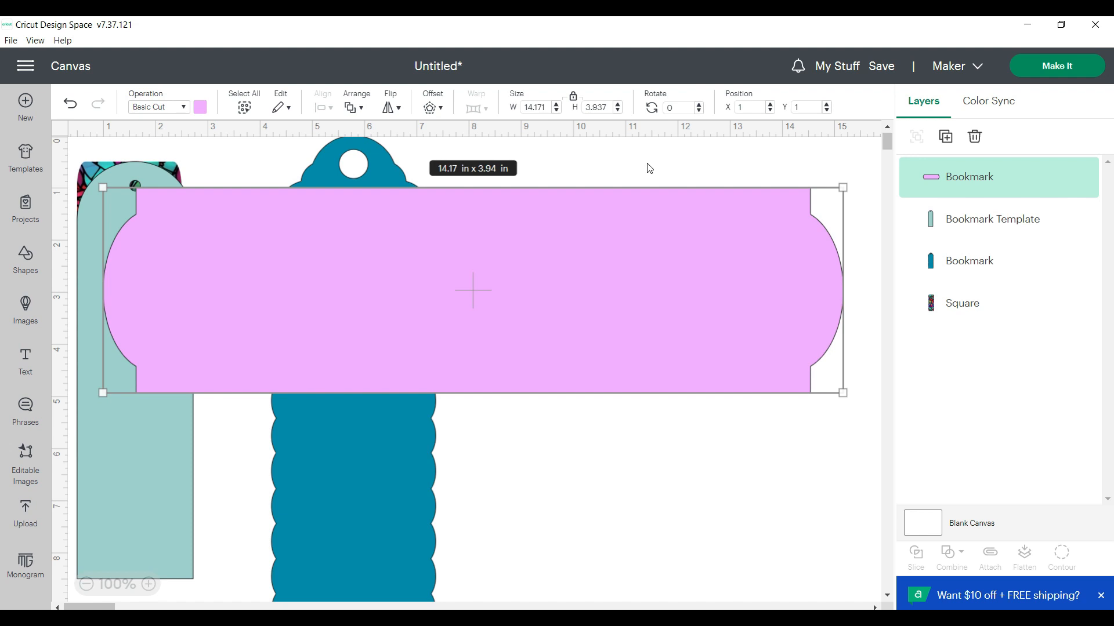
pyautogui.moveTo(551, 107); pyautogui.dragTo(513, 105)
pyautogui.write('6')
pyautogui.click(575, 101)
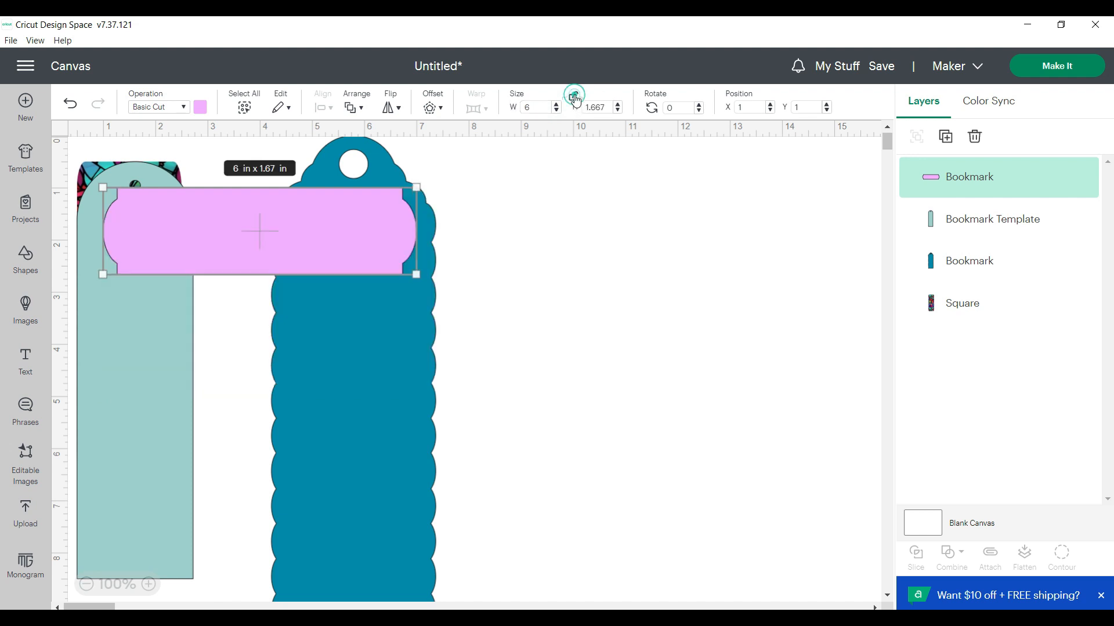
pyautogui.doubleClick(606, 105)
pyautogui.write('2')
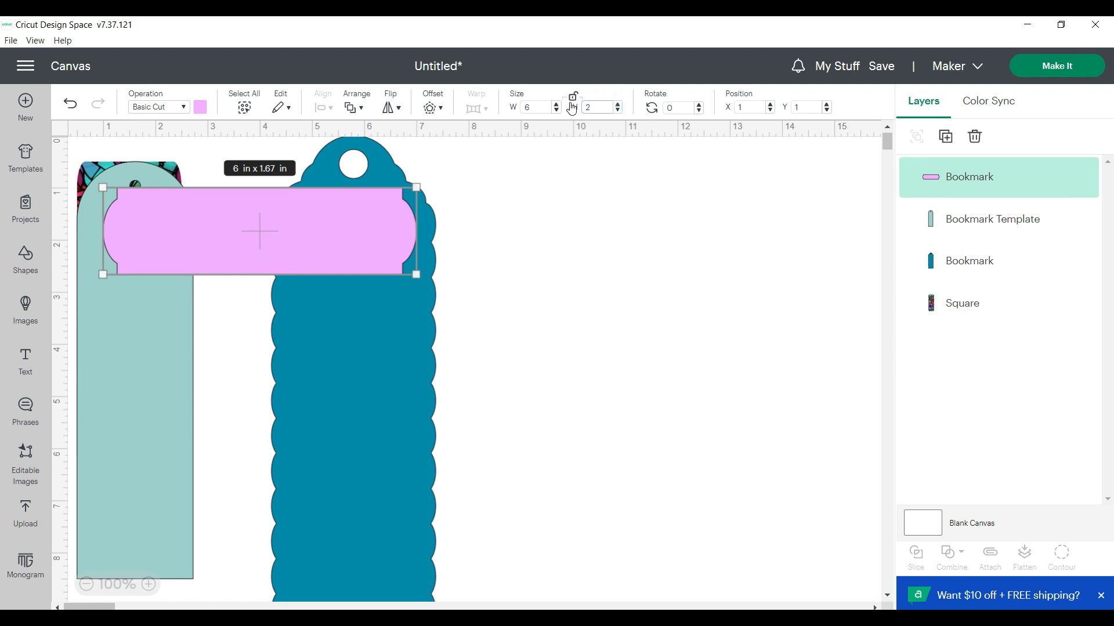
pyautogui.press('Return')
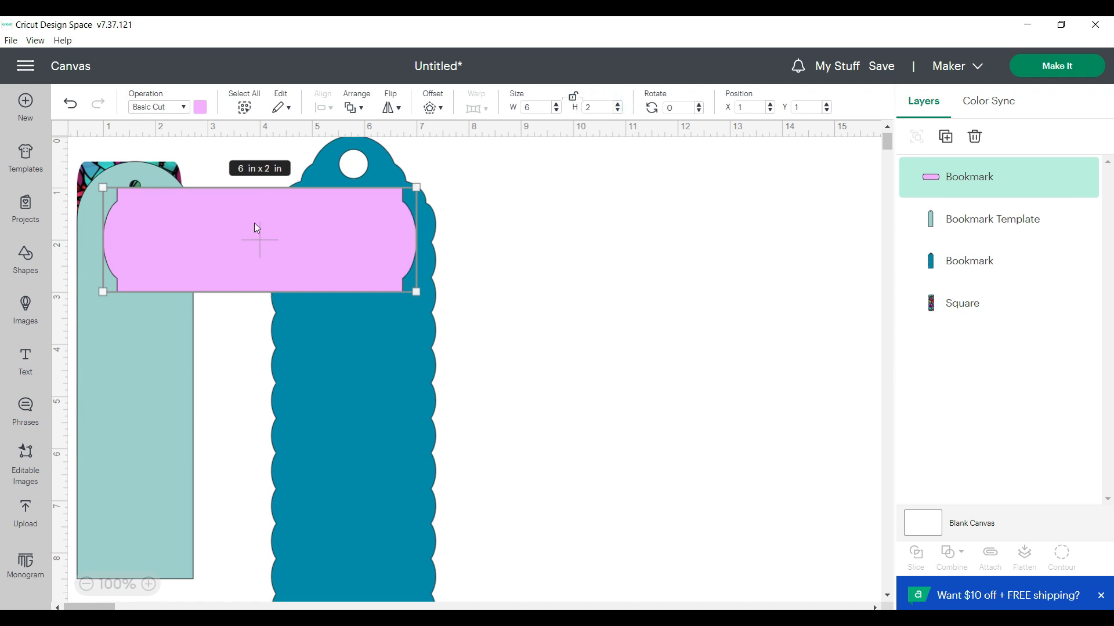
pyautogui.moveTo(300, 247); pyautogui.dragTo(717, 229)
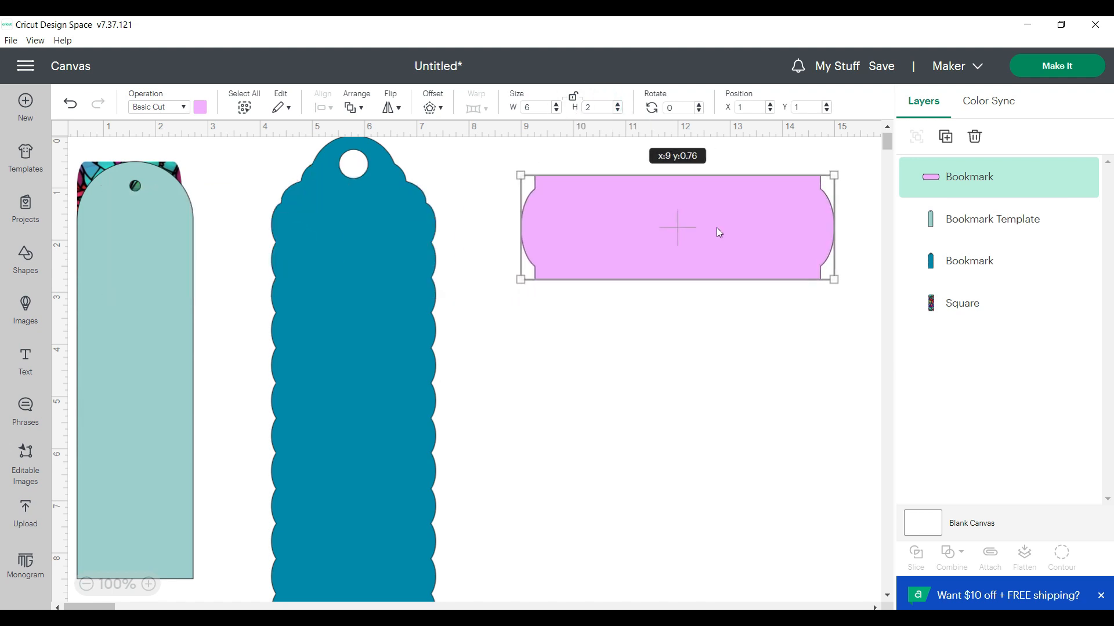
# Unlock the blue scalloped bookmark's proportions and resize it to 2 in wide by 6 in high
pyautogui.click(373, 323)
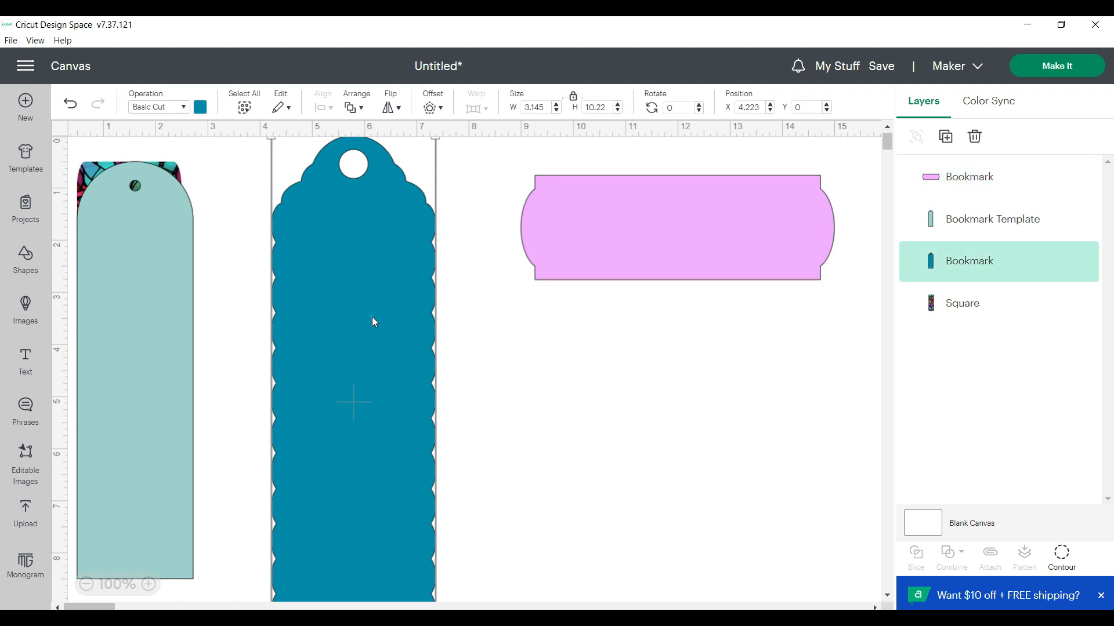
pyautogui.click(576, 100)
pyautogui.moveTo(545, 109); pyautogui.dragTo(500, 113)
pyautogui.write('2')
pyautogui.moveTo(609, 108); pyautogui.dragTo(564, 108)
pyautogui.write('6')
pyautogui.press('Return')
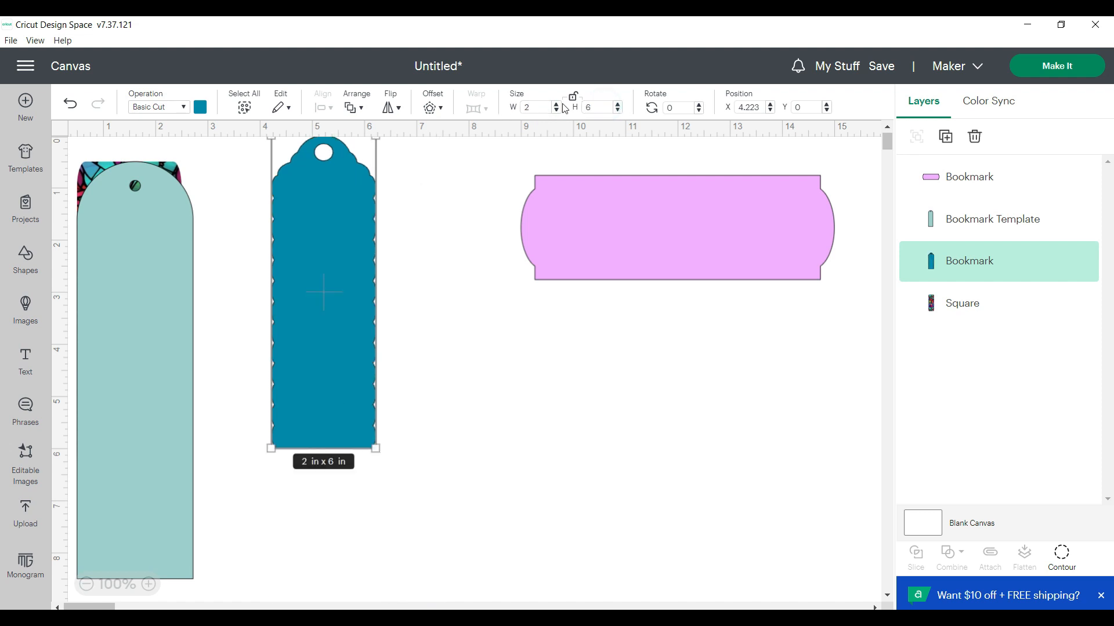
# Resize the teal bookmark template to 2 by 6 in with proportions unlocked, and move it to about X 6.9, Y 2.4
pyautogui.click(151, 261)
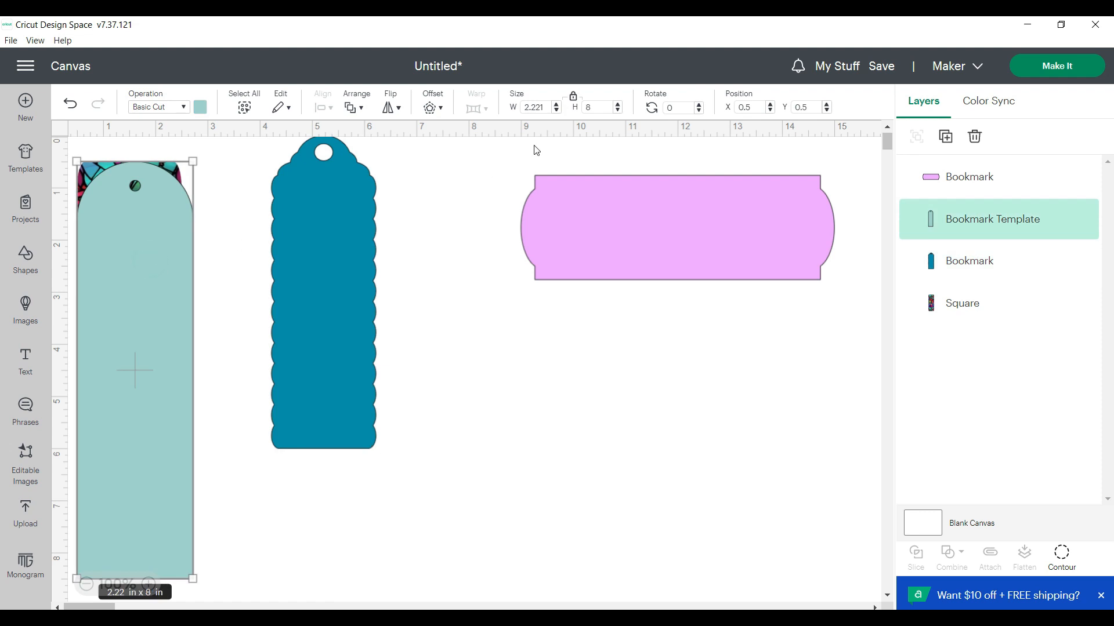
pyautogui.click(574, 98)
pyautogui.click(548, 106)
pyautogui.write('2')
pyautogui.click(598, 108)
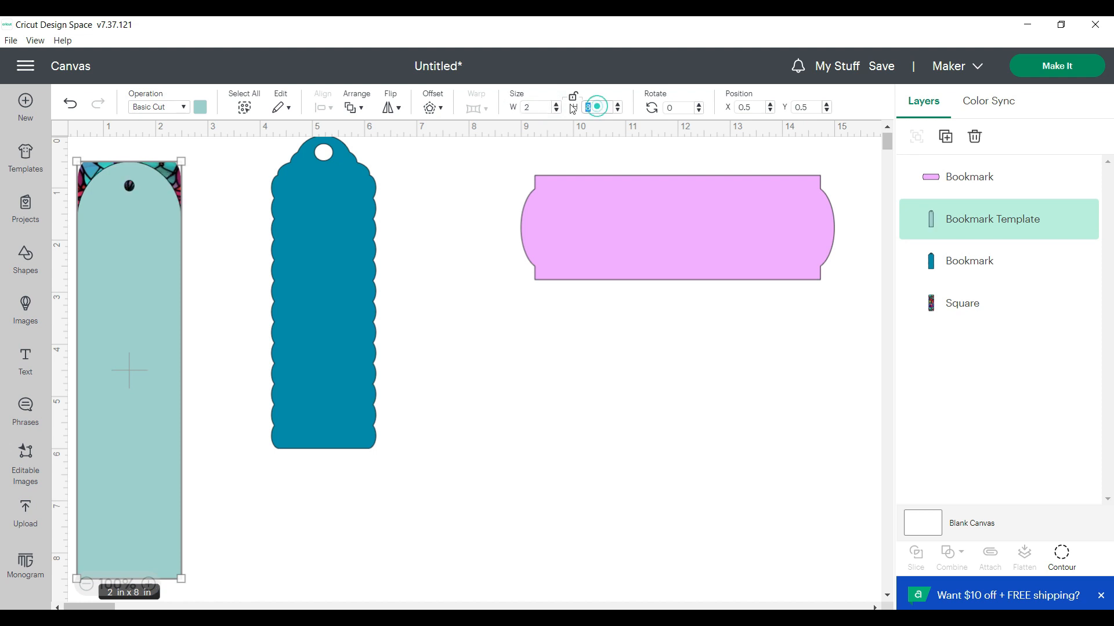
pyautogui.press('Return')
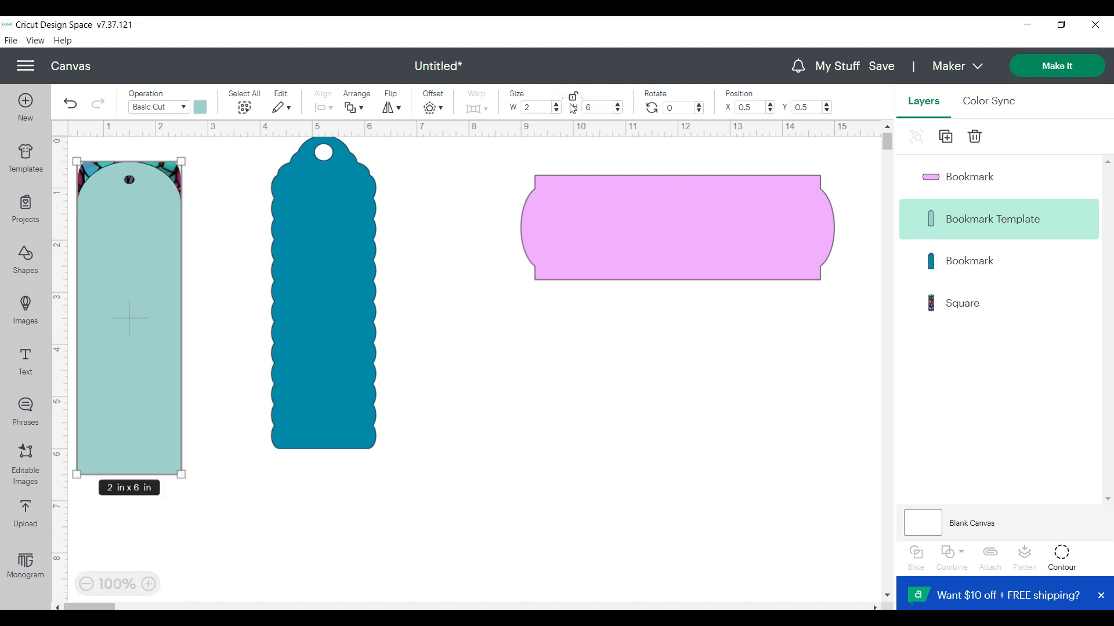
pyautogui.moveTo(149, 282); pyautogui.dragTo(483, 377)
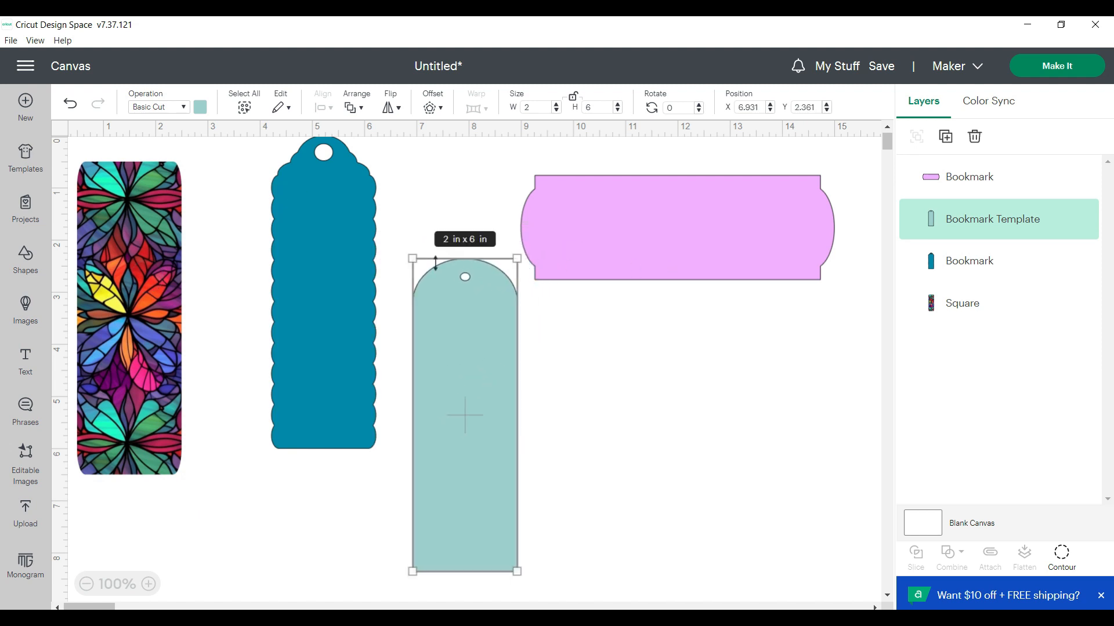
# Move the blue scalloped bookmark to about X 4.0, Y 0.7 and set its operation to Print Then Cut
pyautogui.moveTo(339, 276); pyautogui.dragTo(327, 303)
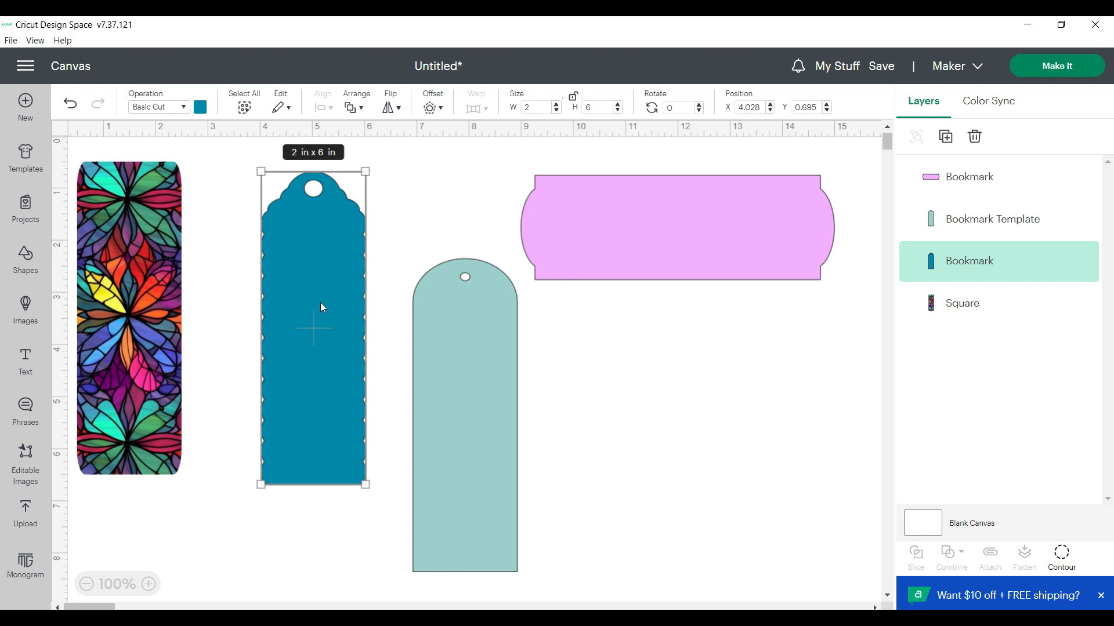
pyautogui.click(183, 107)
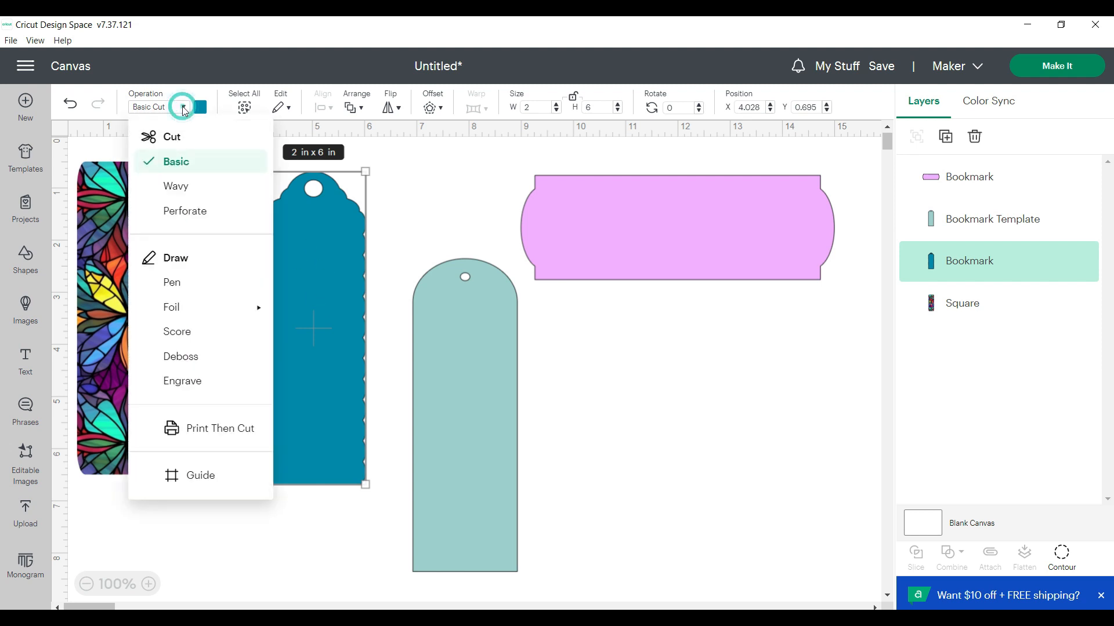
pyautogui.click(208, 429)
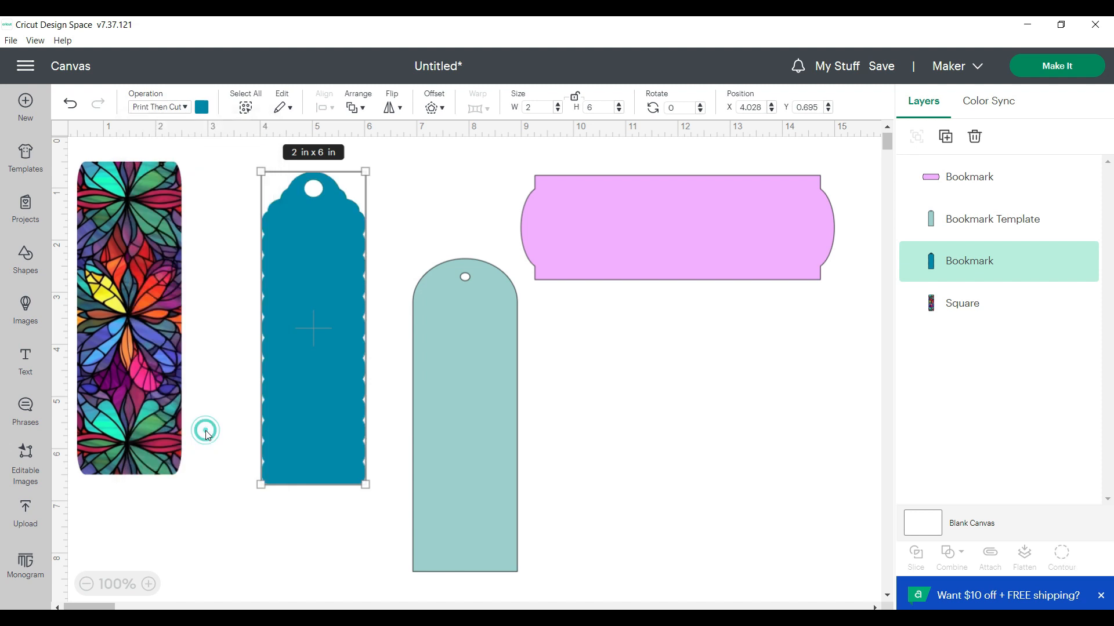
# Change the scalloped bookmark's print type to Pattern and fill it with the pink floral butterfly pattern
pyautogui.click(201, 108)
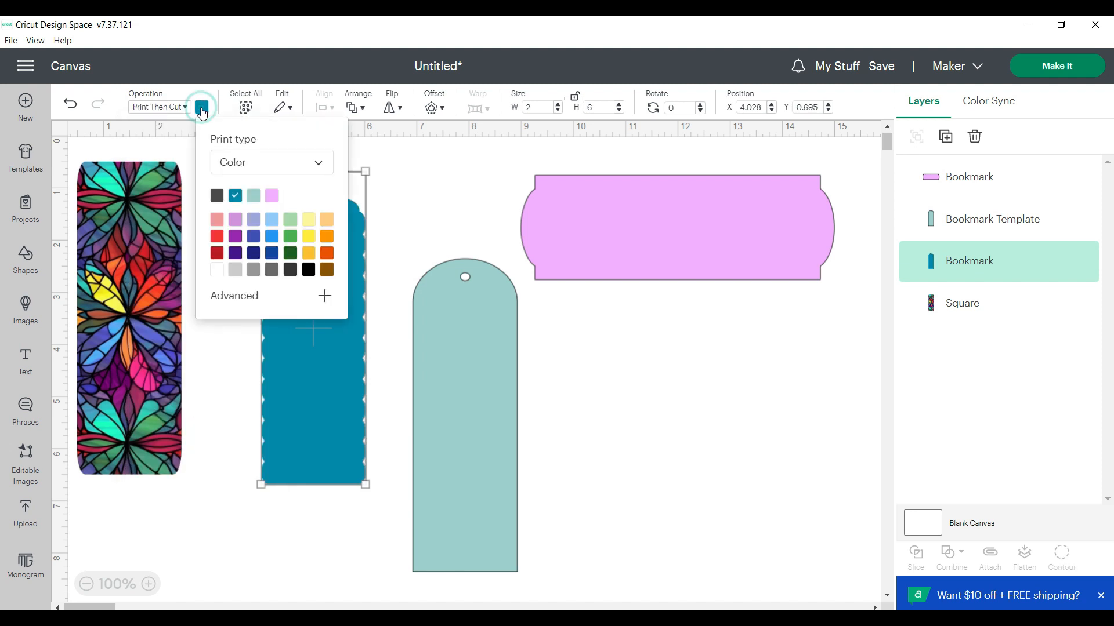
pyautogui.click(319, 164)
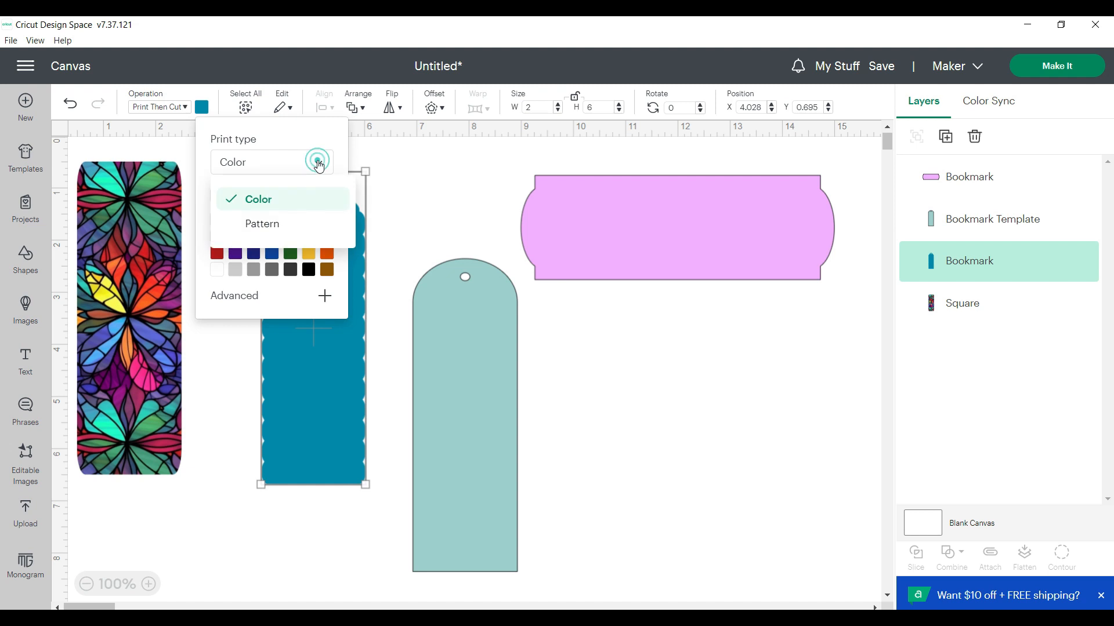
pyautogui.click(290, 223)
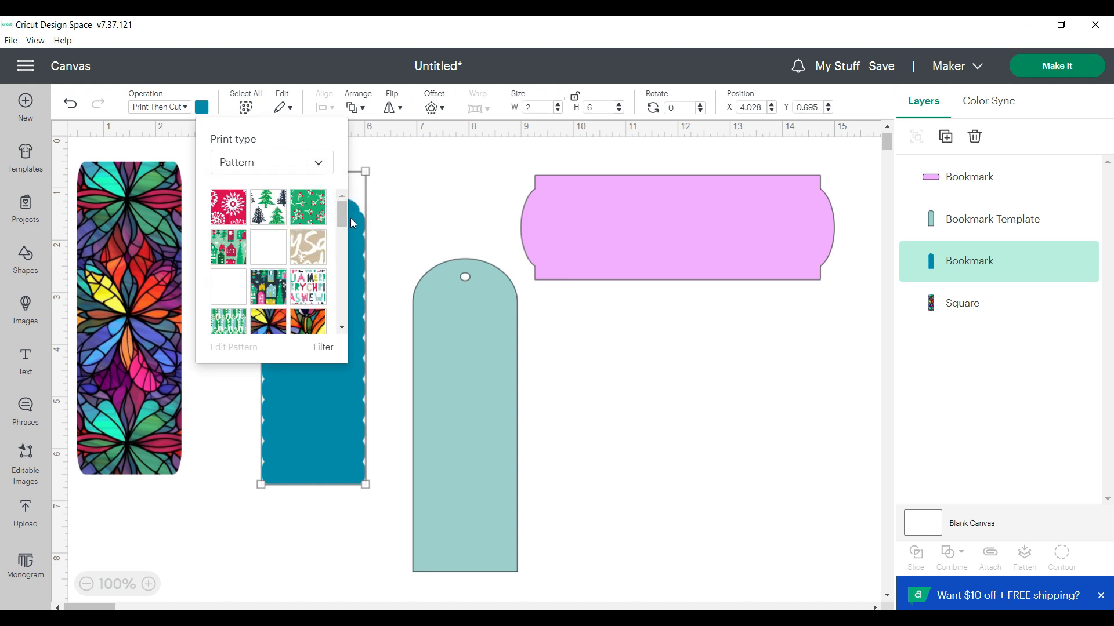
pyautogui.moveTo(343, 215); pyautogui.dragTo(339, 236)
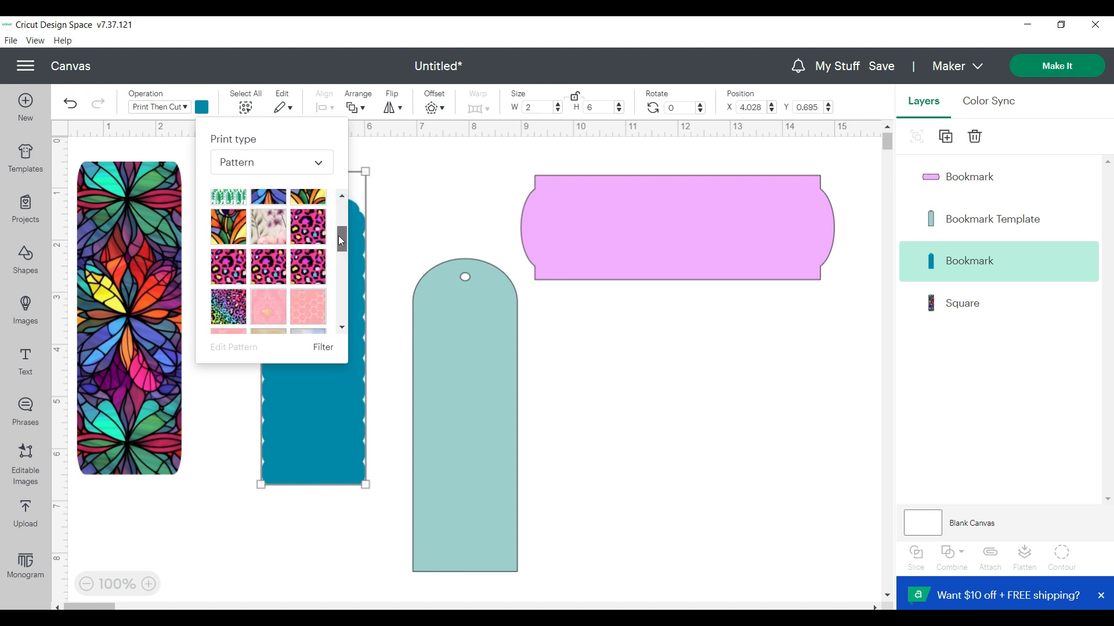
pyautogui.click(267, 232)
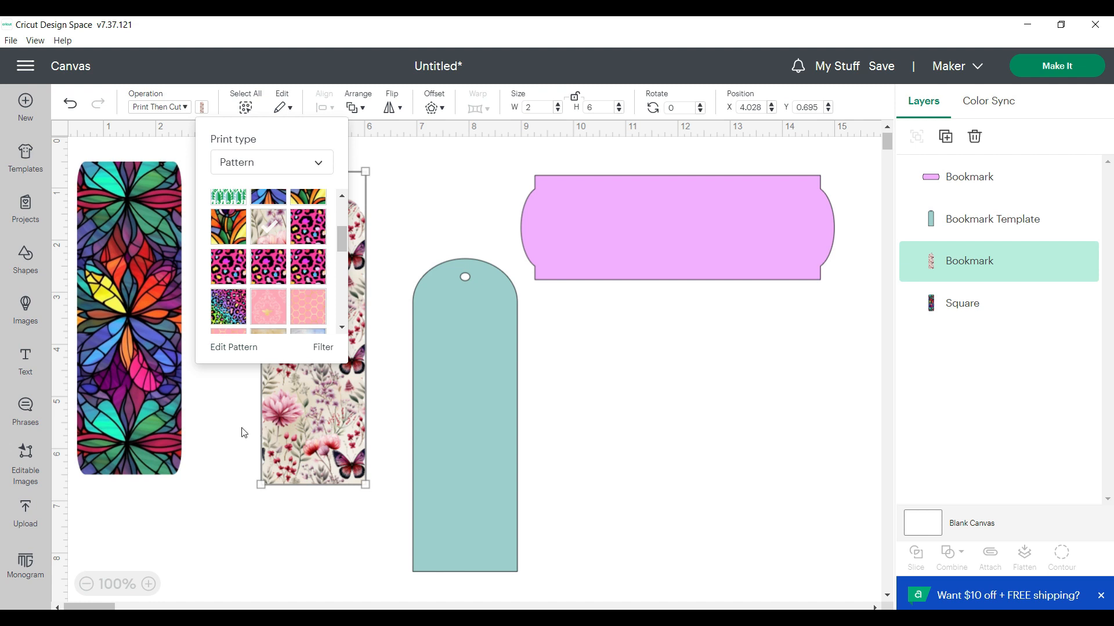
pyautogui.click(245, 382)
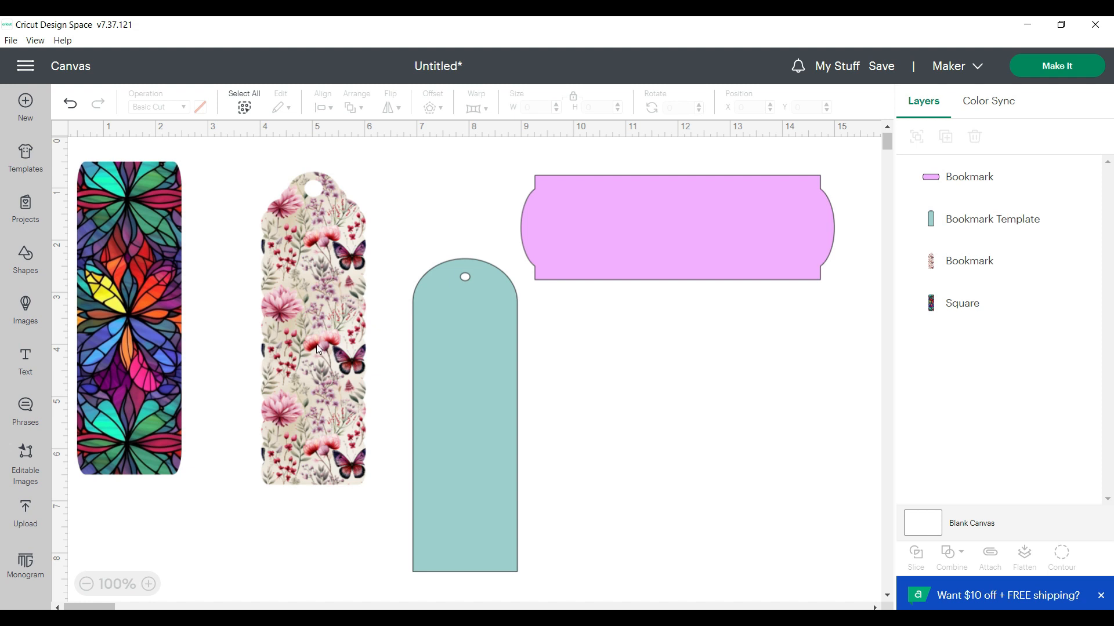
# Edit the floral butterfly pattern on the scalloped bookmark and set its scale to 83
pyautogui.click(318, 350)
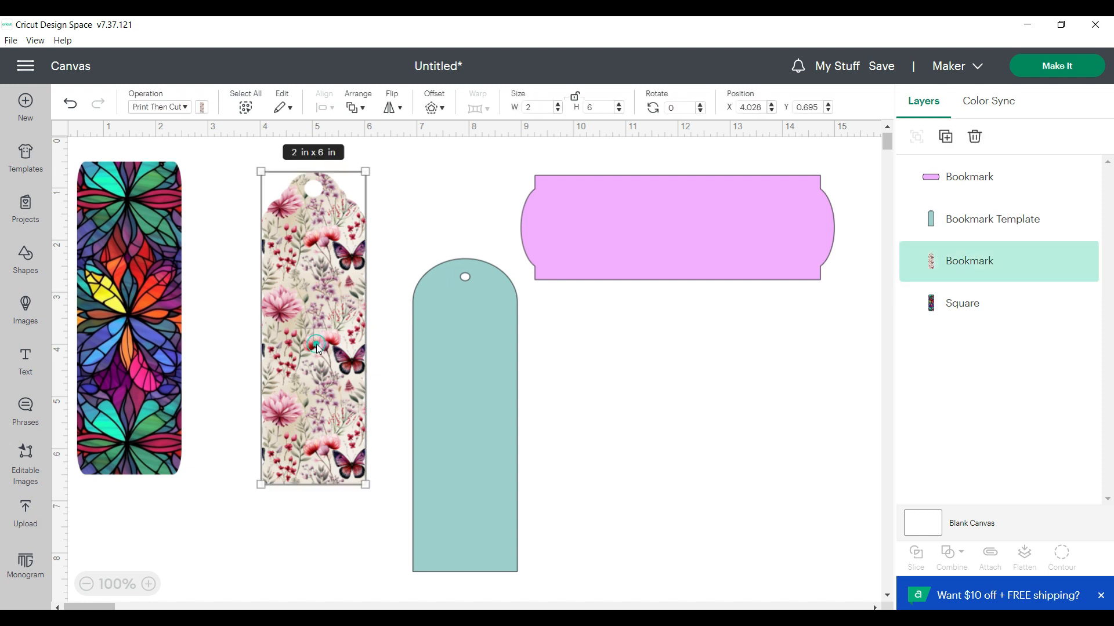
pyautogui.click(202, 109)
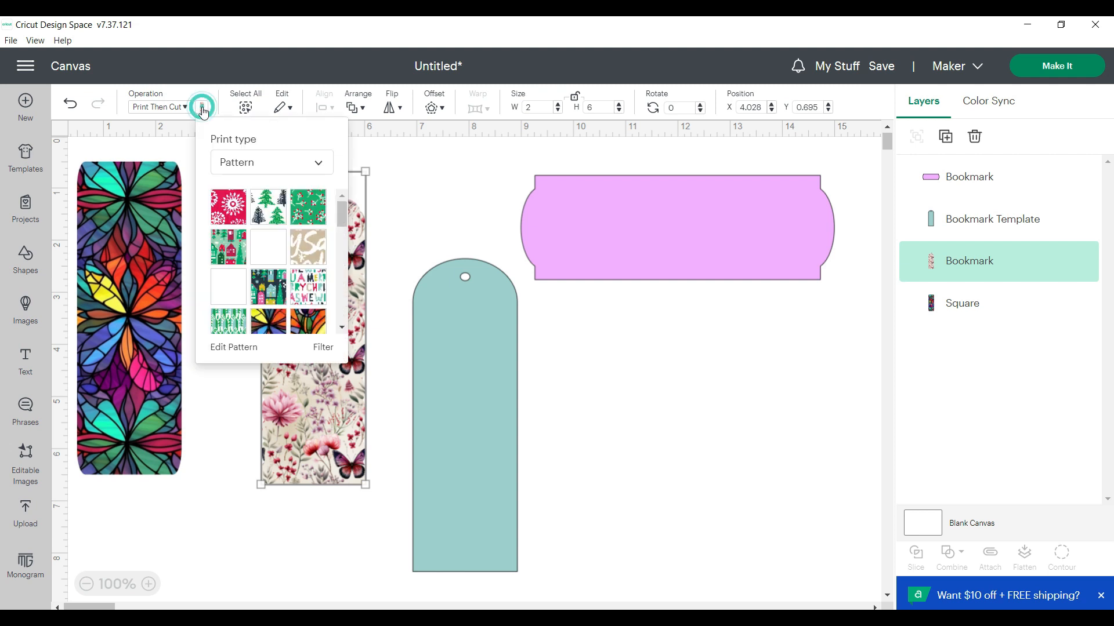
pyautogui.click(234, 348)
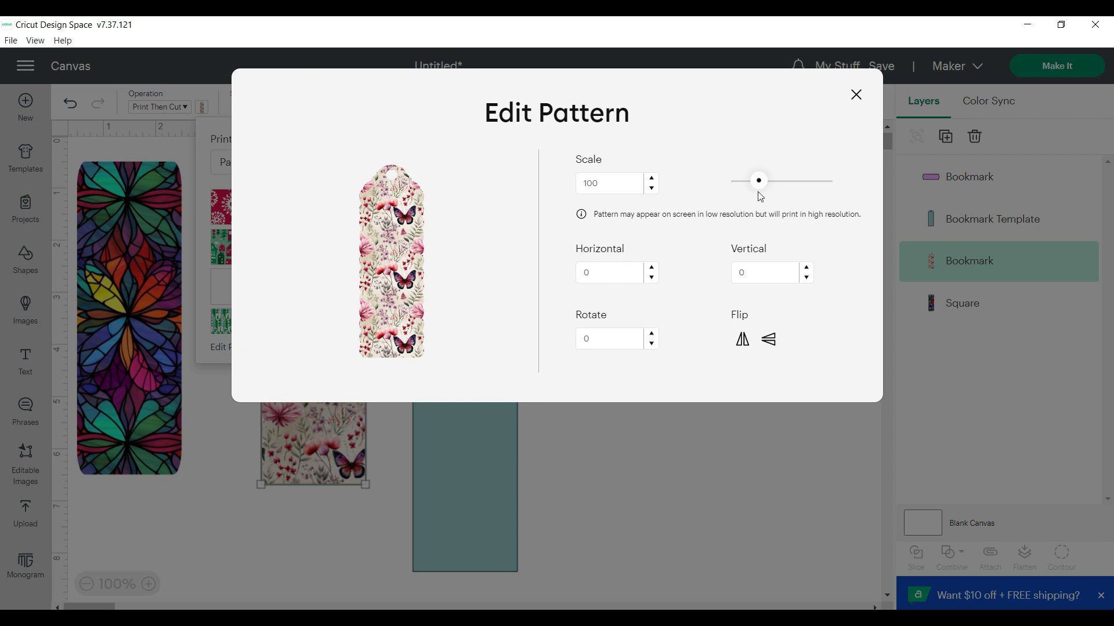
pyautogui.moveTo(760, 185)
pyautogui.mouseDown()
pyautogui.moveTo(772, 186)
pyautogui.moveTo(745, 184)
pyautogui.moveTo(757, 181)
pyautogui.mouseUp()
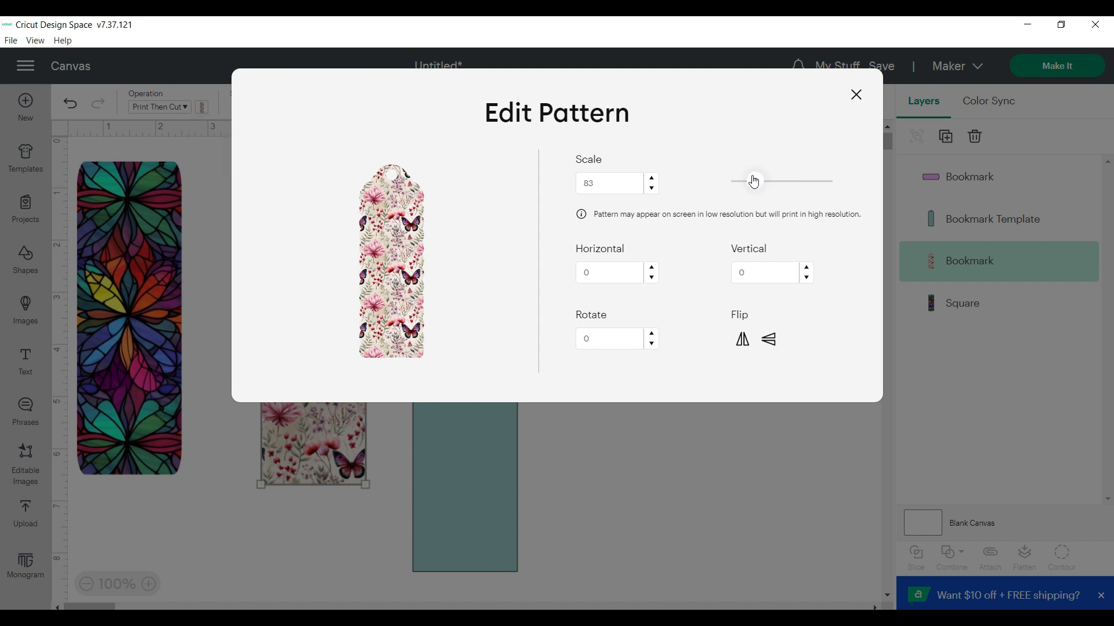
# Shift the butterfly pattern to horizontal -52 and vertical -72, and close the pattern editing
pyautogui.click(652, 278)
pyautogui.click(651, 278)
pyautogui.click(652, 278)
pyautogui.click(651, 278)
pyautogui.moveTo(651, 278); pyautogui.dragTo(651, 278)
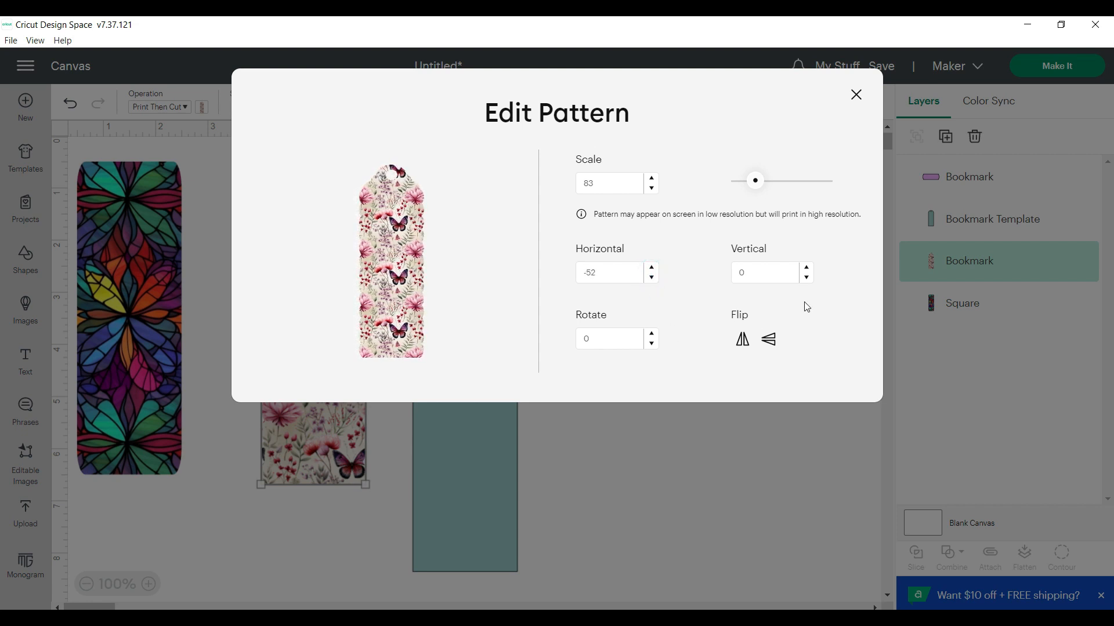
pyautogui.moveTo(807, 277); pyautogui.dragTo(807, 277)
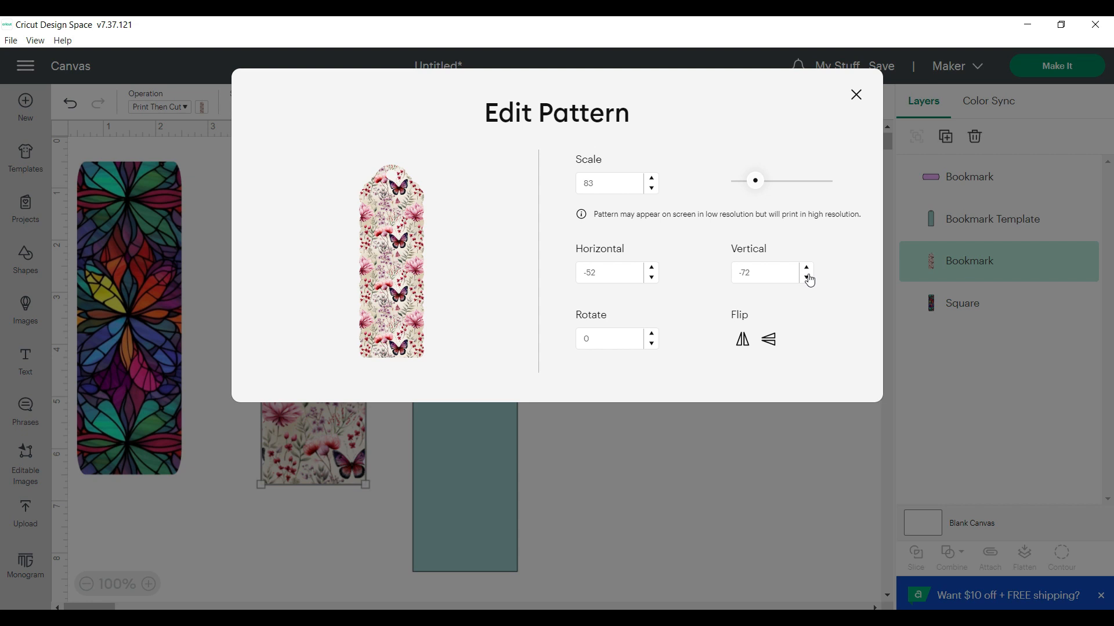
pyautogui.click(857, 94)
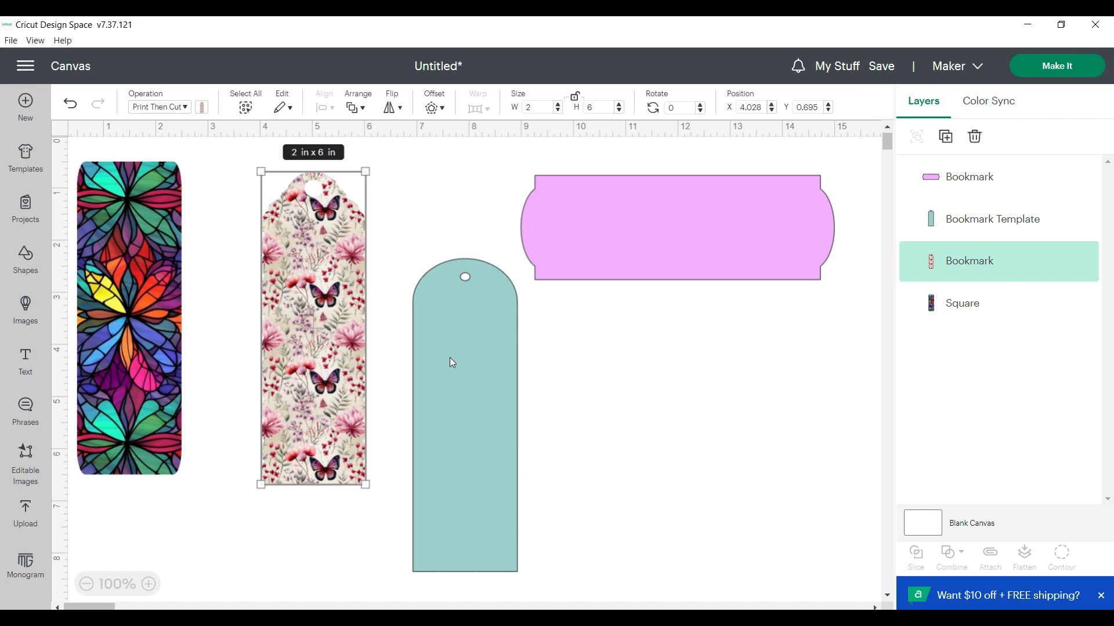
# Add a text object reading "PAUSED" to the canvas
pyautogui.click(25, 364)
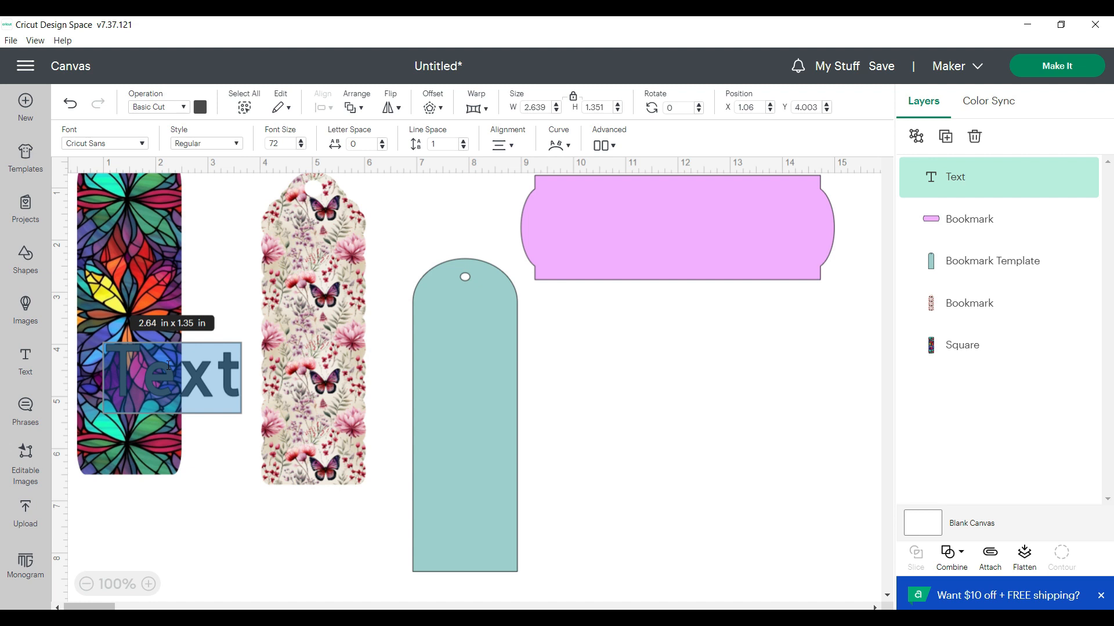
pyautogui.write('PAUSED')
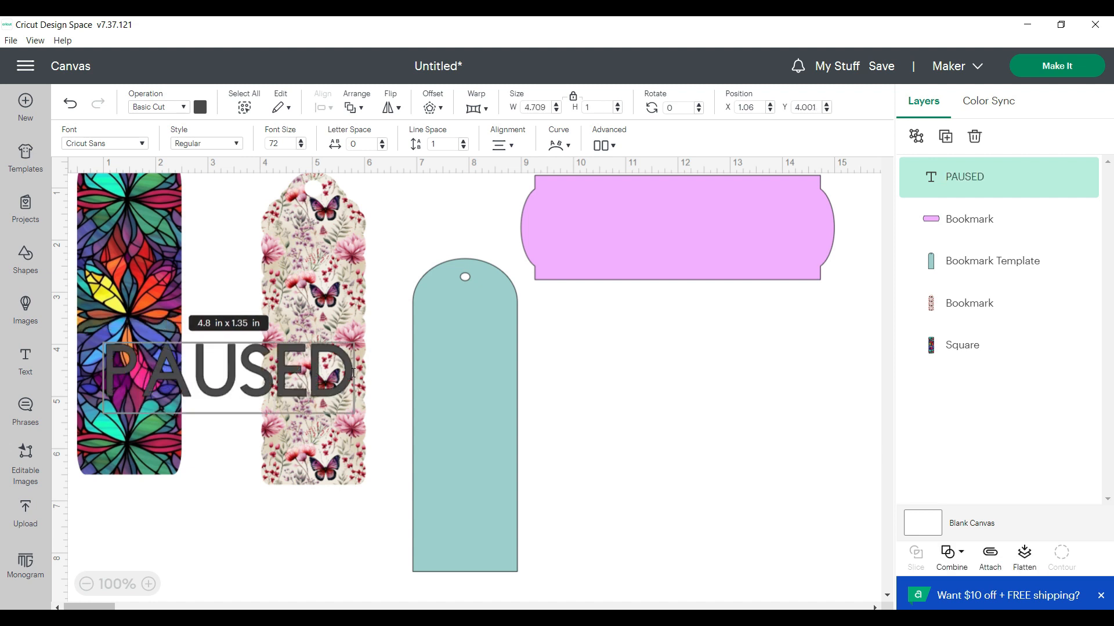
pyautogui.moveTo(353, 373); pyautogui.dragTo(127, 363)
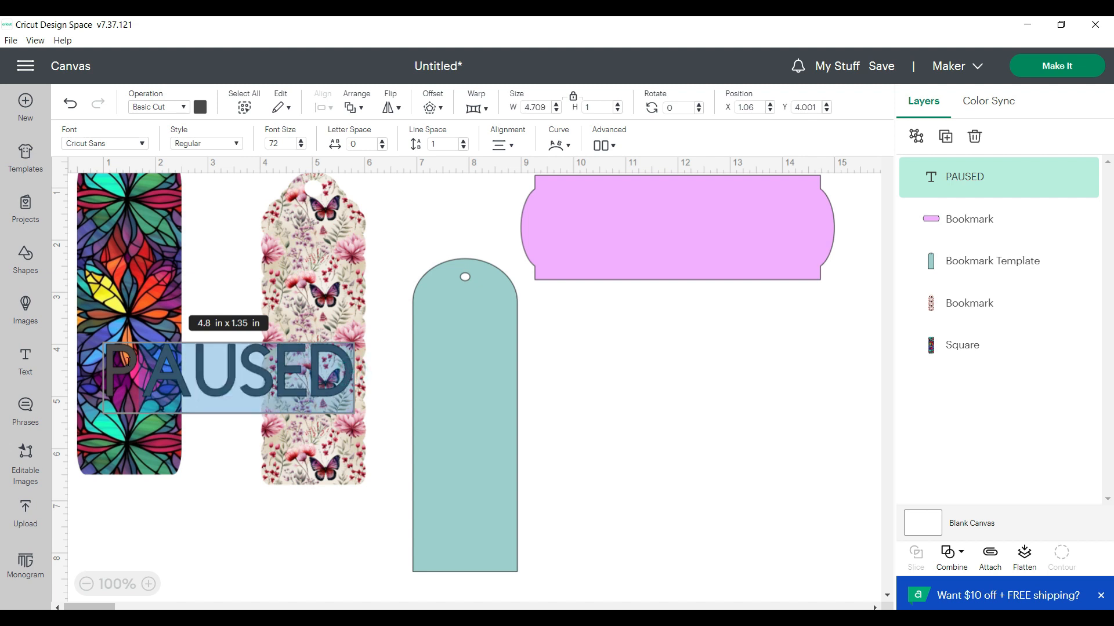
pyautogui.click(237, 466)
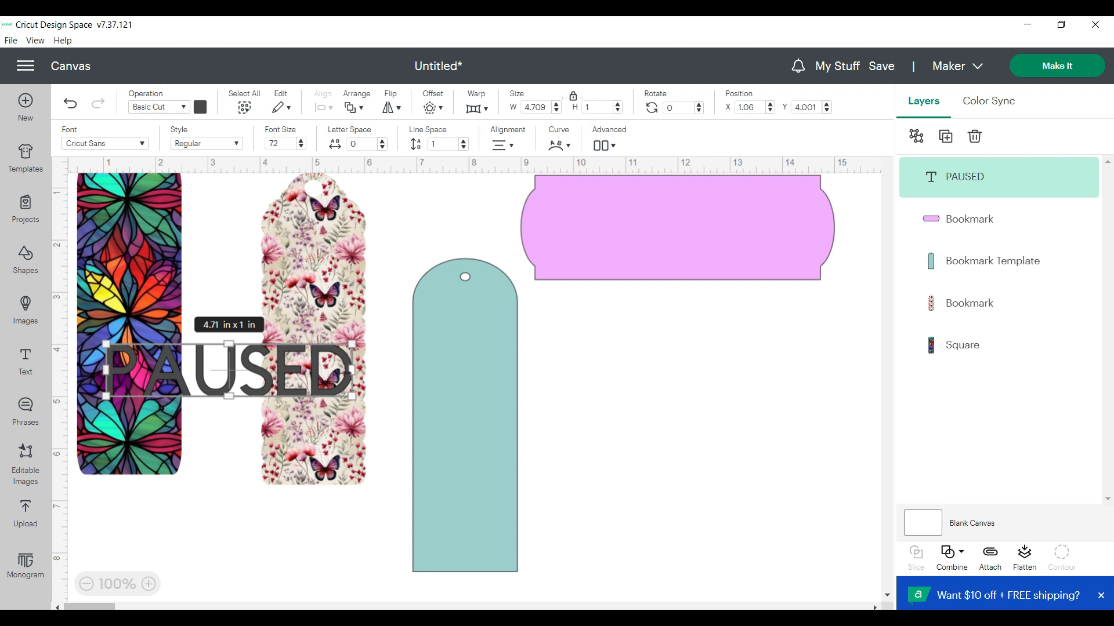
# Widen the PAUSED text box to about 6.15 in and move it below the pink bookmark, at about X 9.9, Y 4.5
pyautogui.press('Return')
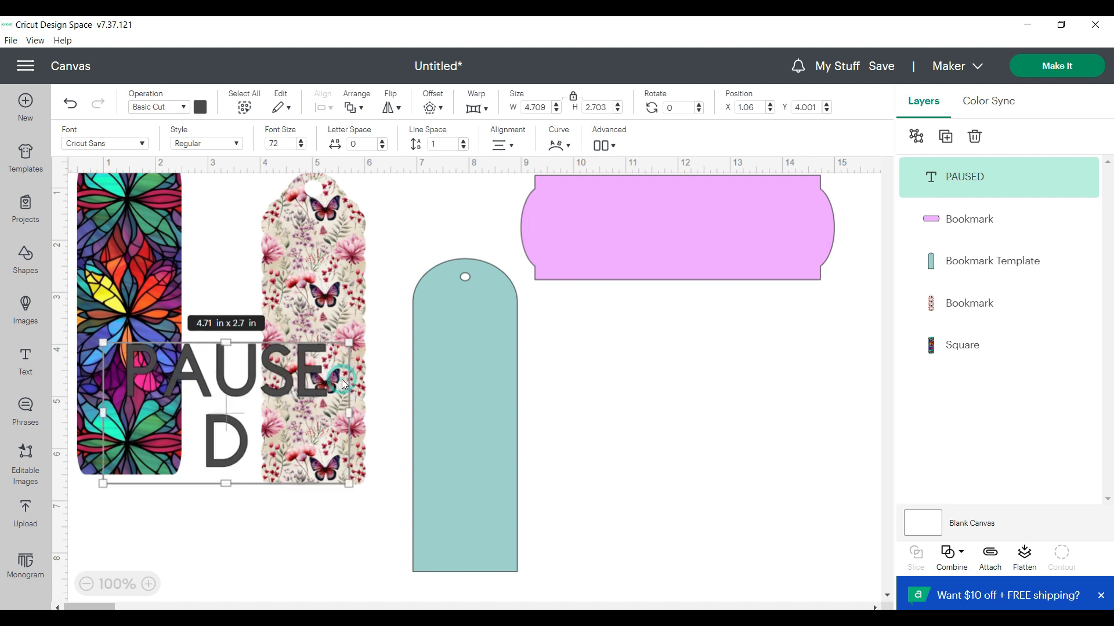
pyautogui.moveTo(348, 413); pyautogui.dragTo(423, 413)
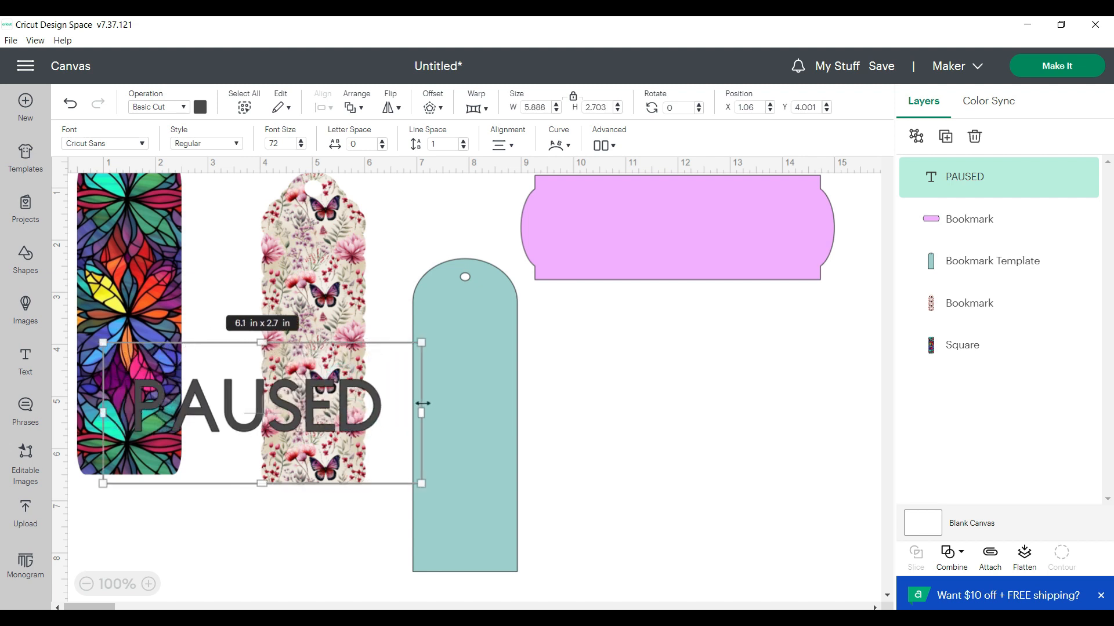
pyautogui.doubleClick(383, 409)
pyautogui.click(252, 337)
pyautogui.moveTo(252, 337); pyautogui.dragTo(316, 436)
pyautogui.click(314, 553)
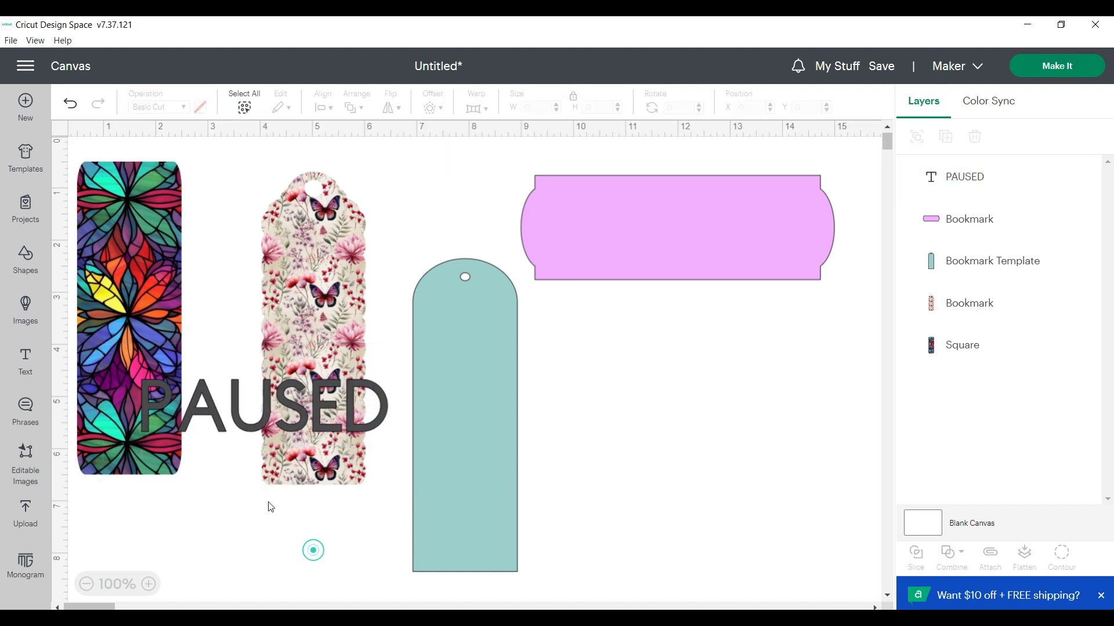
pyautogui.moveTo(207, 406); pyautogui.dragTo(637, 399)
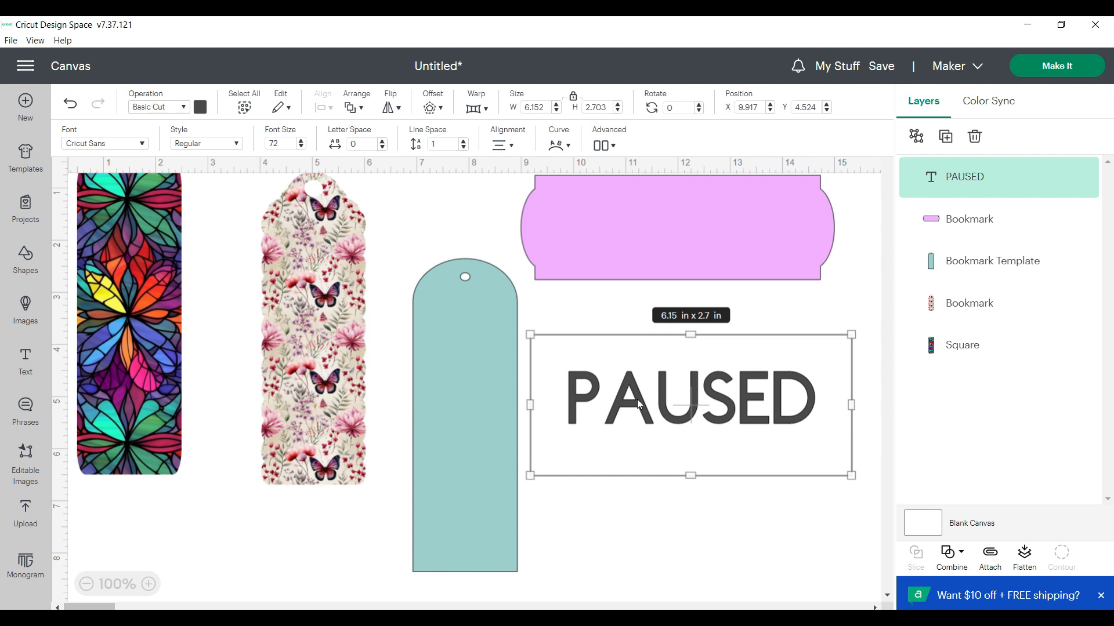
# Search the system fonts for "zp ur" and set the PAUSED text to ZP Urban Myth Bold
pyautogui.doubleClick(637, 399)
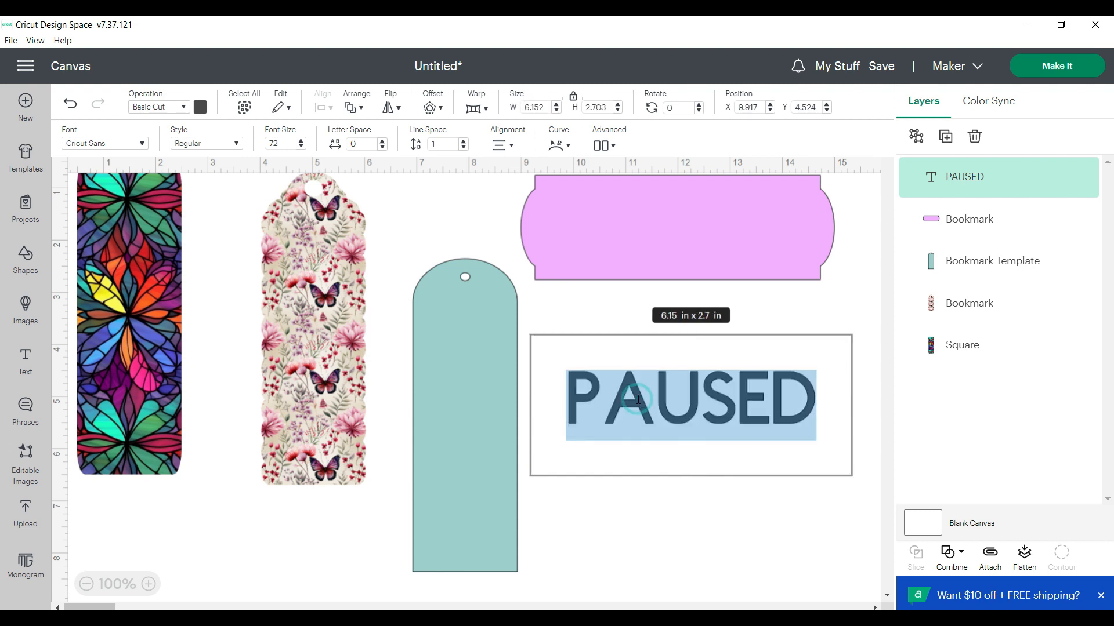
pyautogui.click(142, 143)
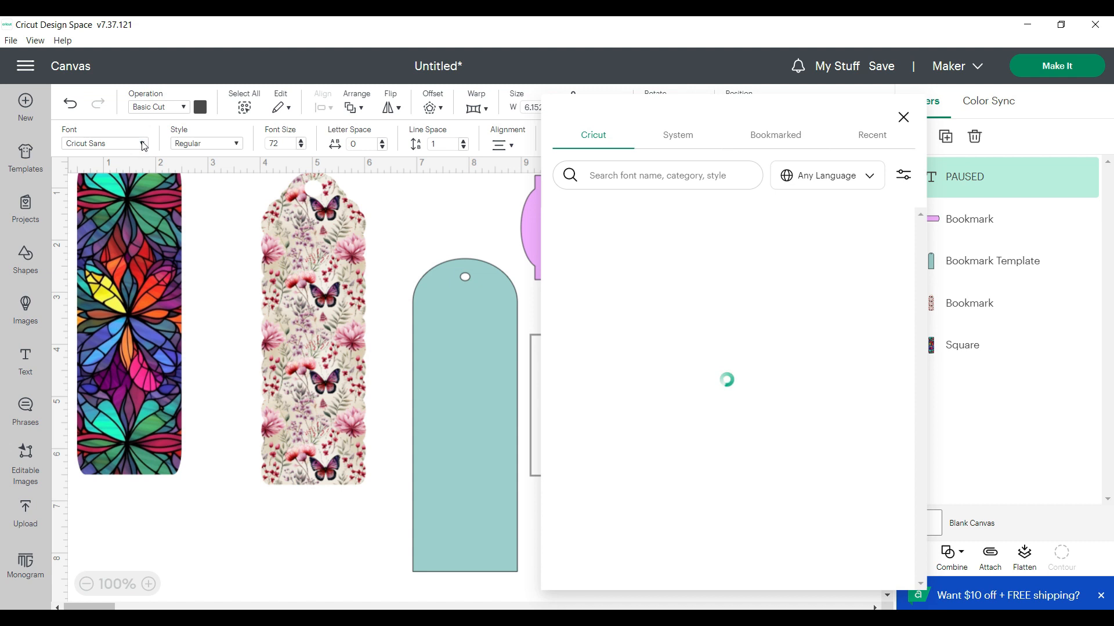
pyautogui.click(678, 138)
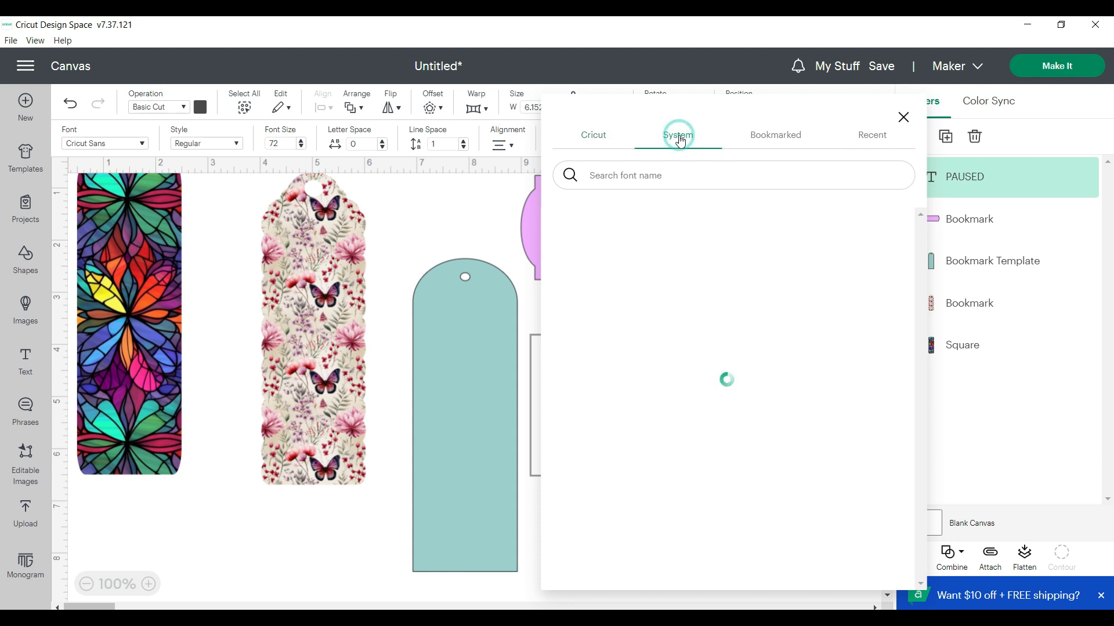
pyautogui.click(598, 179)
pyautogui.write('zp ur')
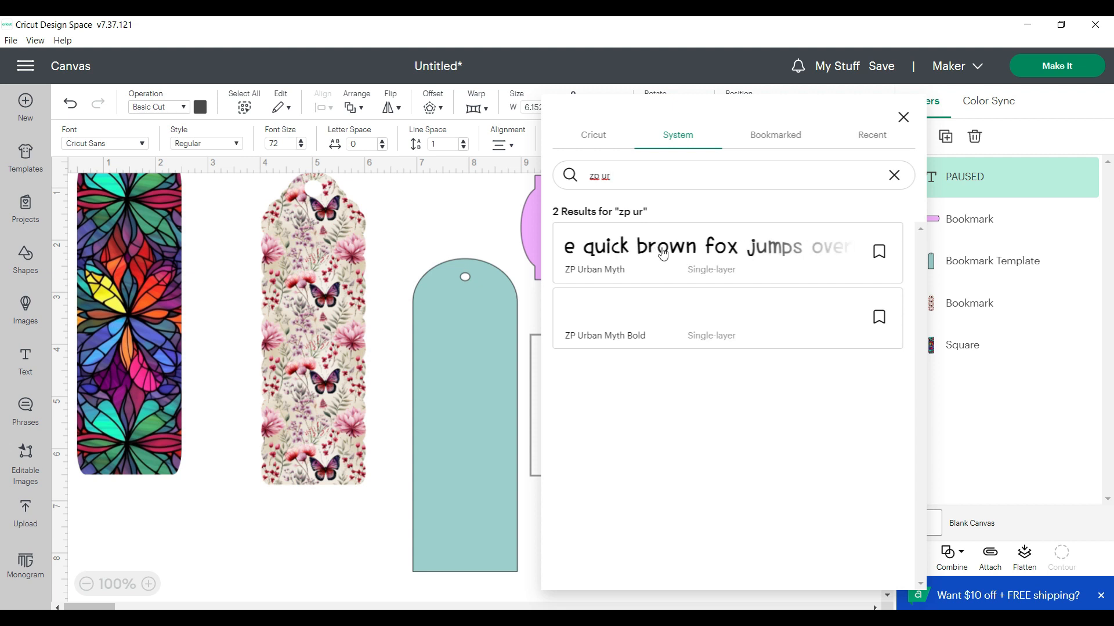
pyautogui.click(626, 337)
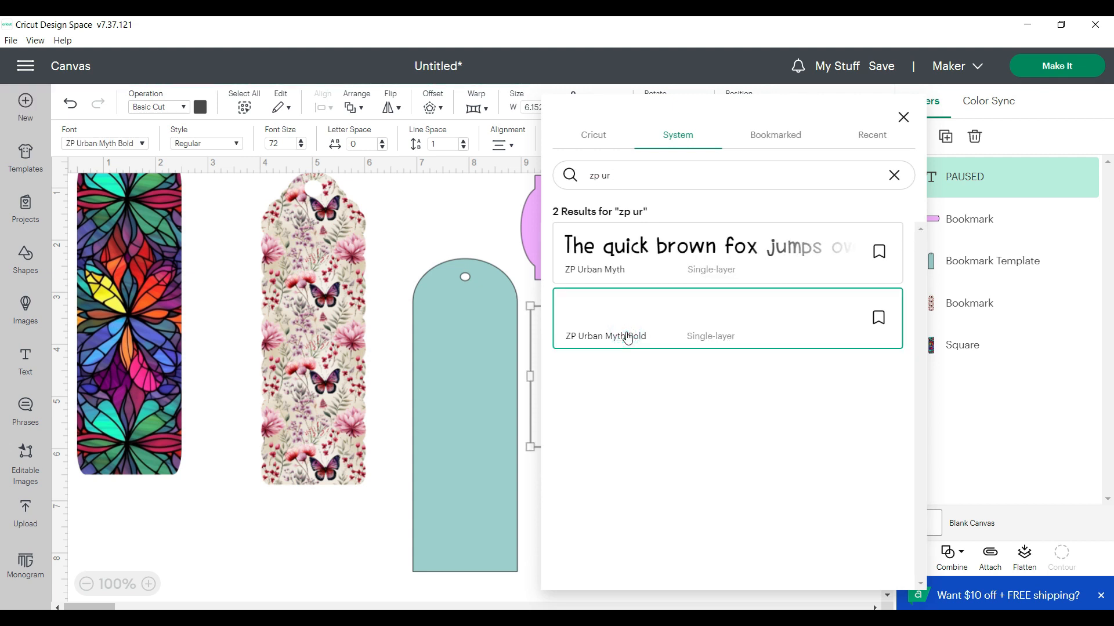
pyautogui.click(903, 117)
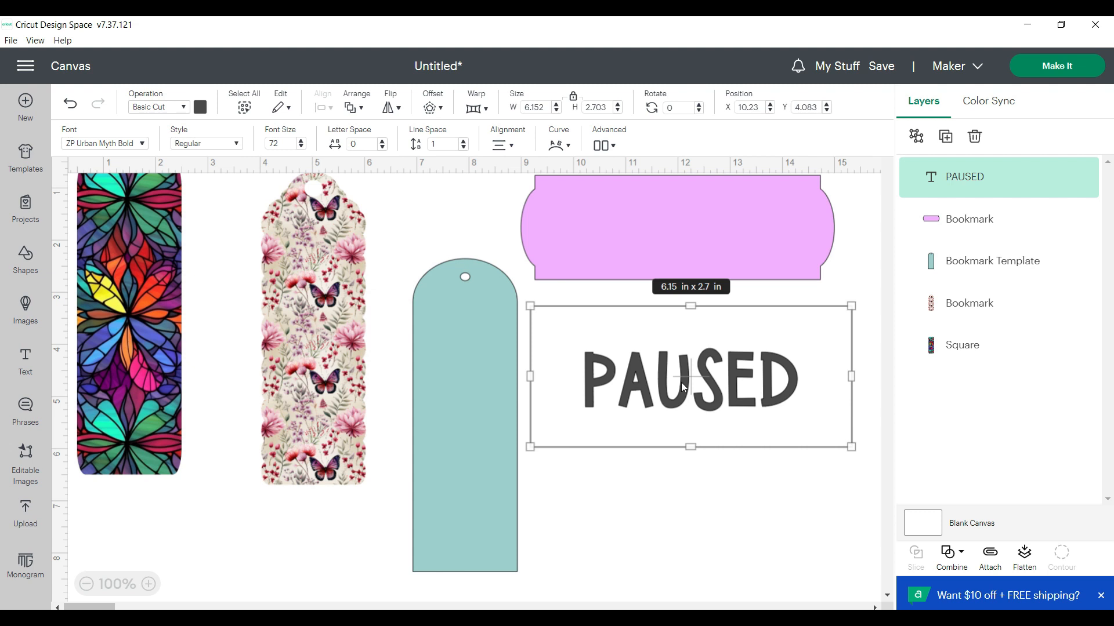
# Lower the pink bookmark to about Y 1.5, center the PAUSED text over it, and set the text's operation to Print Then Cut
pyautogui.moveTo(656, 231); pyautogui.dragTo(659, 270)
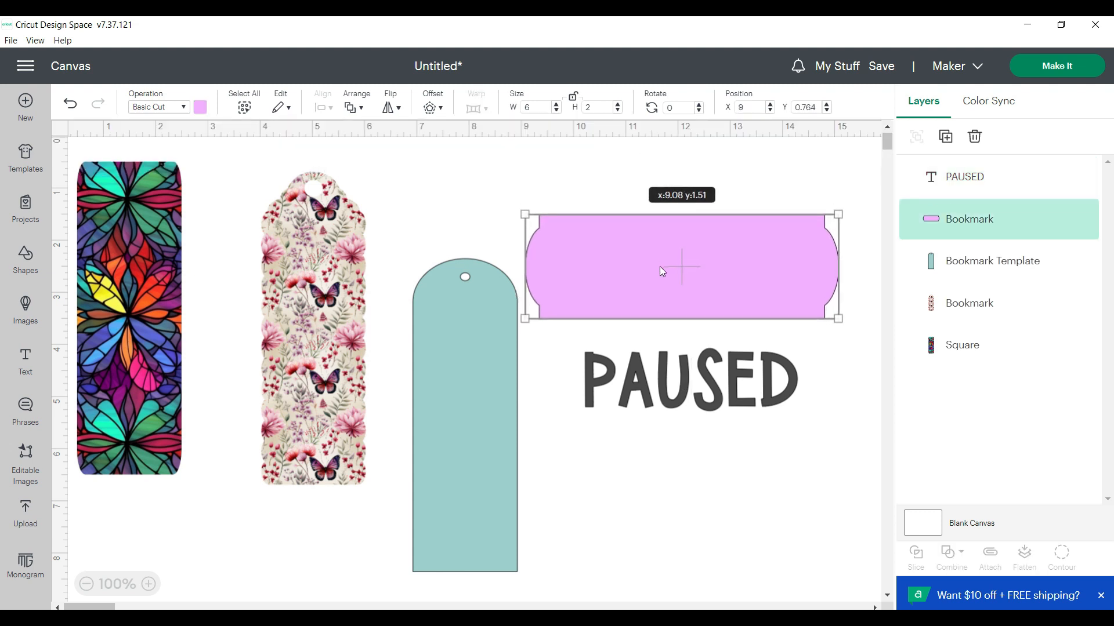
pyautogui.moveTo(689, 393); pyautogui.dragTo(687, 277)
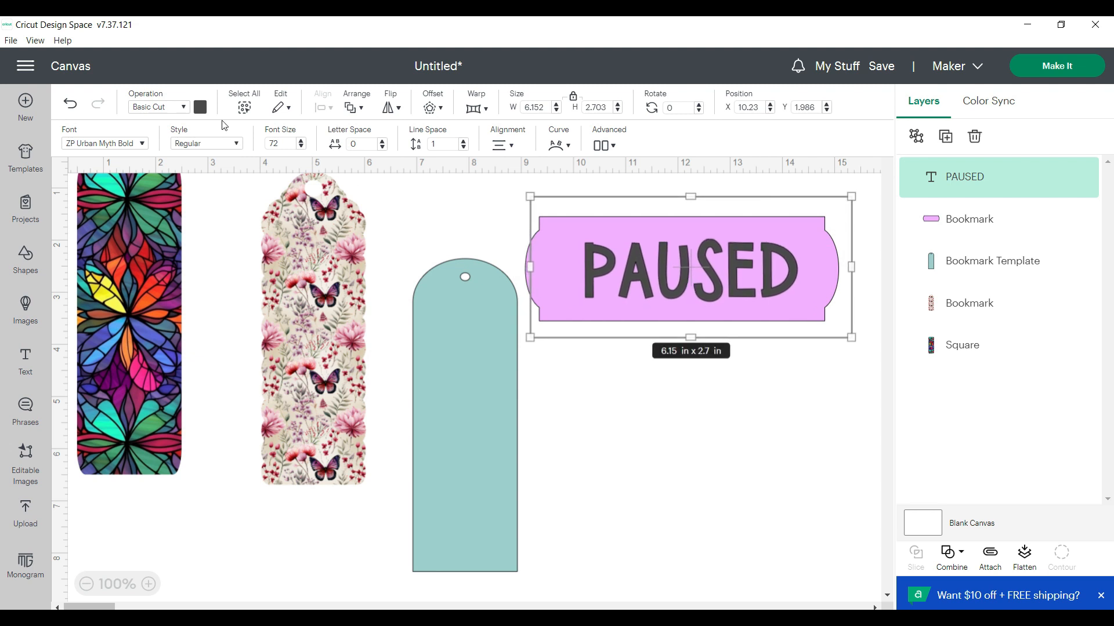
pyautogui.click(184, 107)
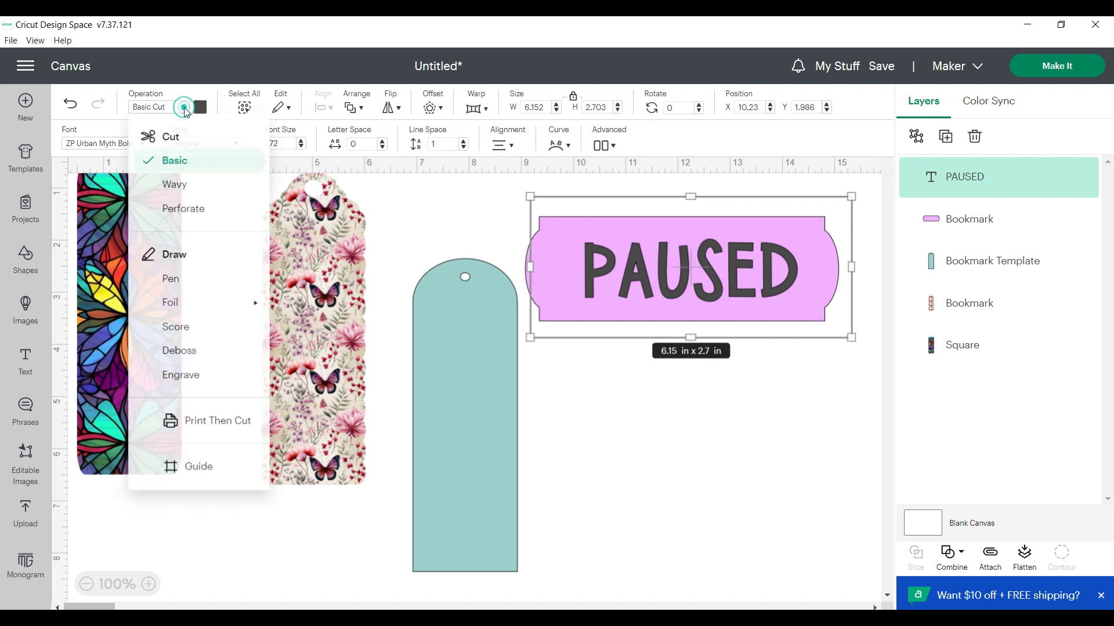
pyautogui.click(182, 430)
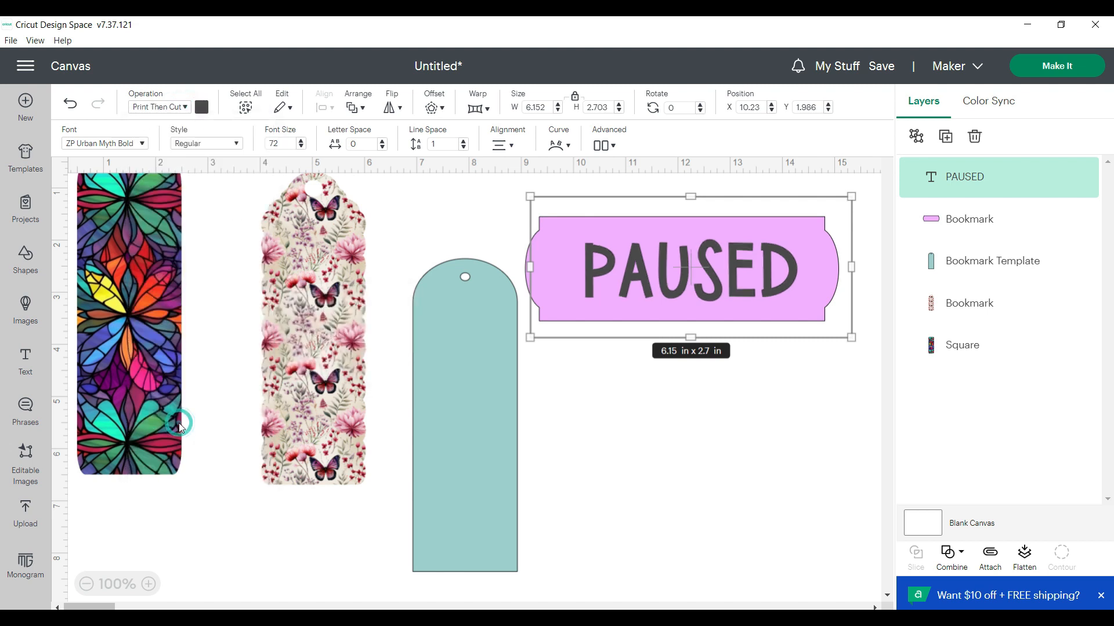
# Change the PAUSED text's print type to Pattern and fill it with the rainbow leopard print
pyautogui.click(202, 108)
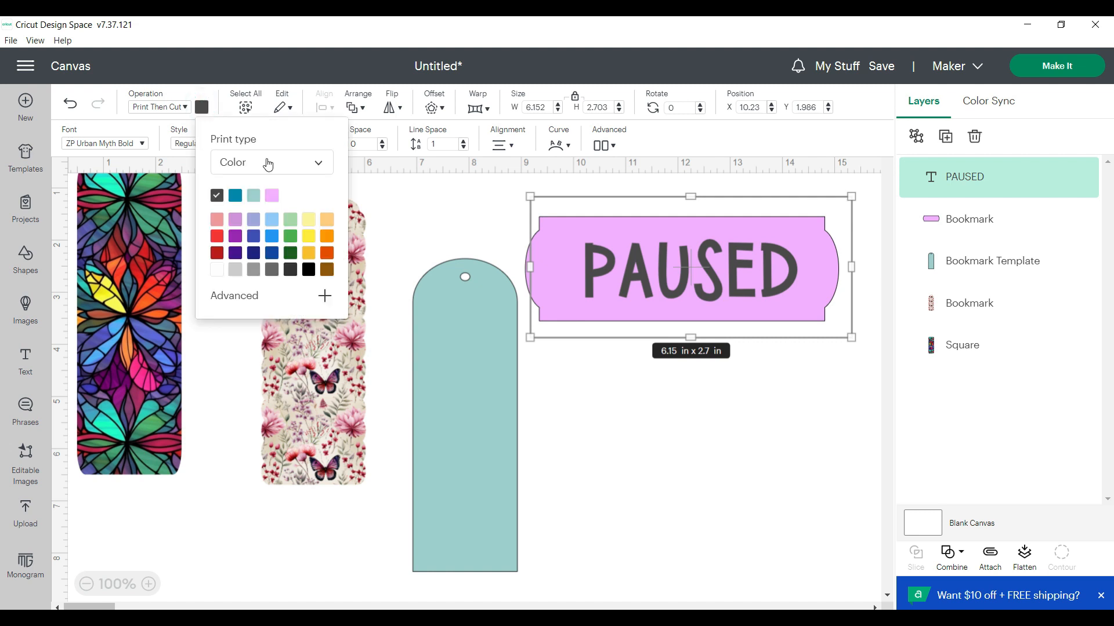
pyautogui.click(321, 167)
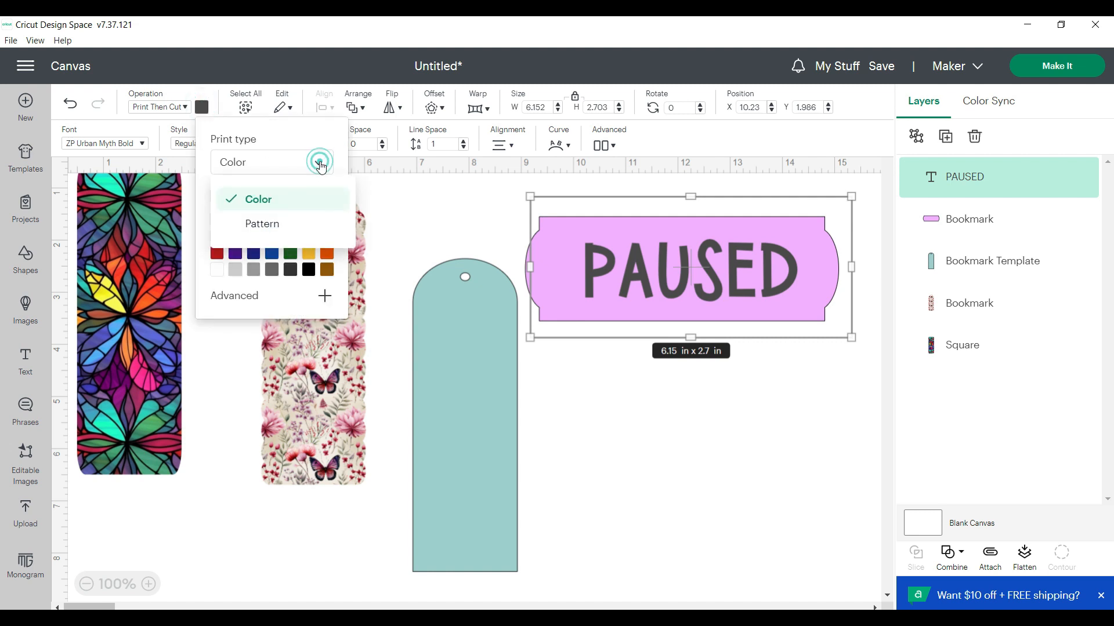
pyautogui.click(295, 228)
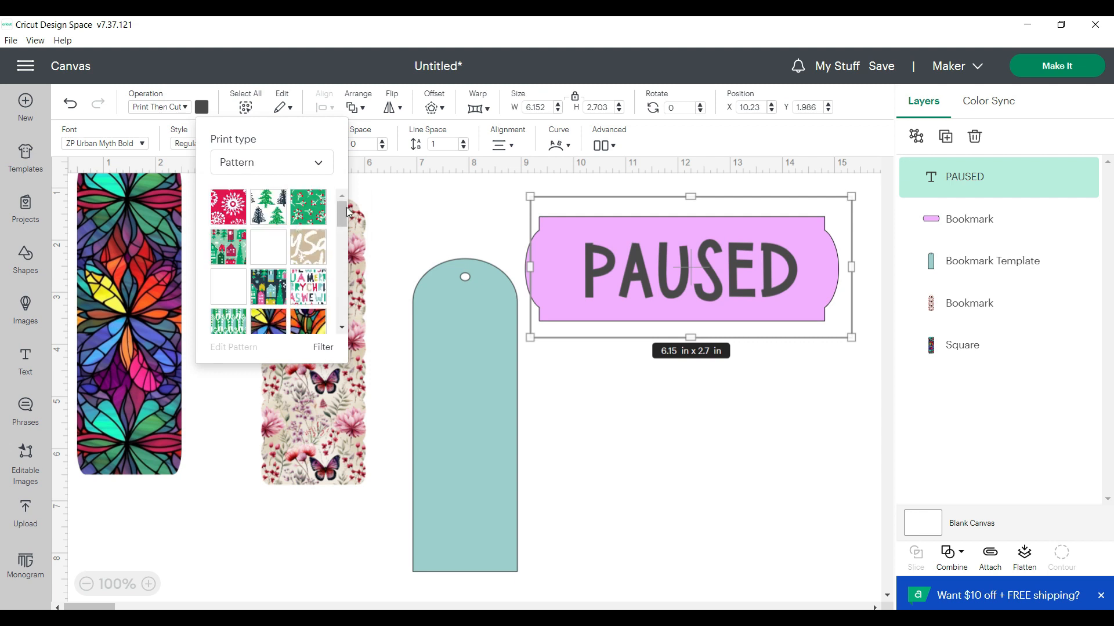
pyautogui.moveTo(342, 215); pyautogui.dragTo(339, 236)
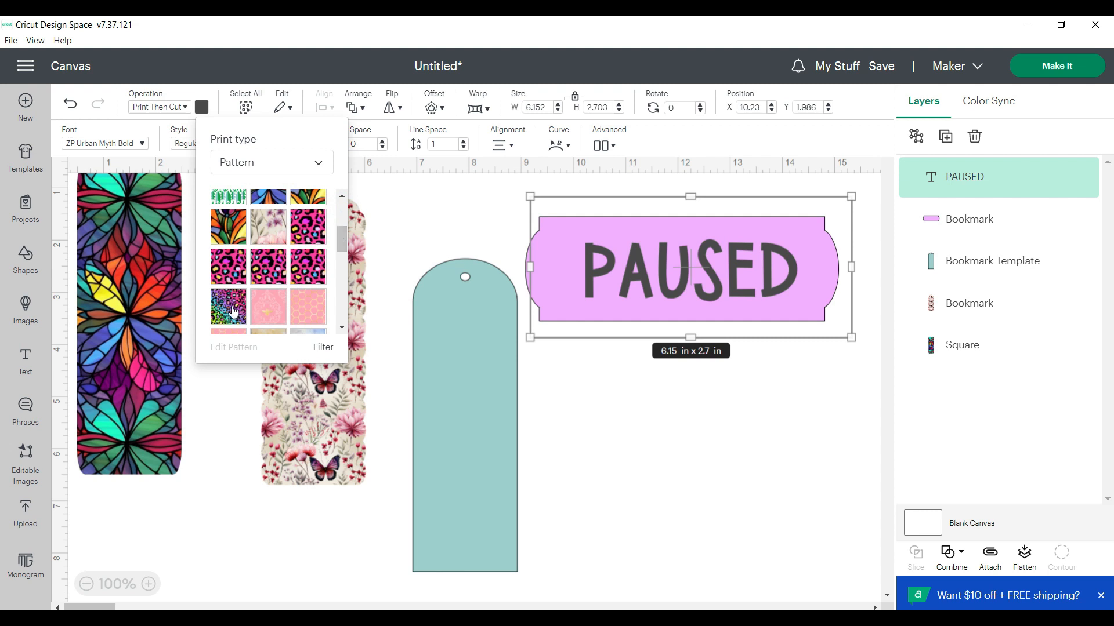
pyautogui.click(232, 311)
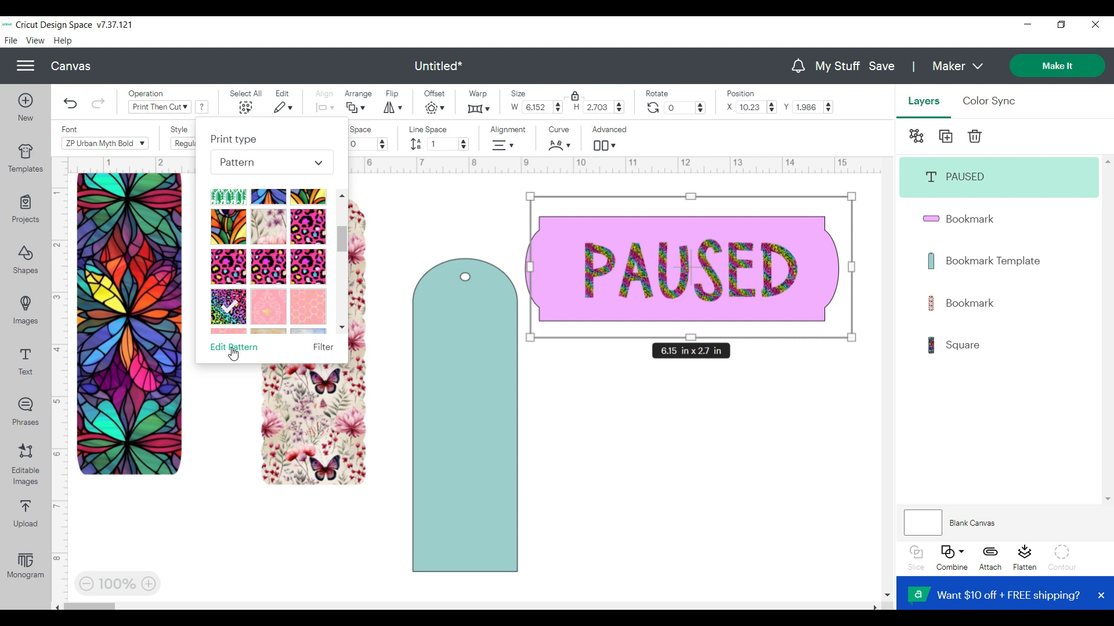
# Edit the leopard pattern on the PAUSED text and set its scale to 245
pyautogui.click(233, 348)
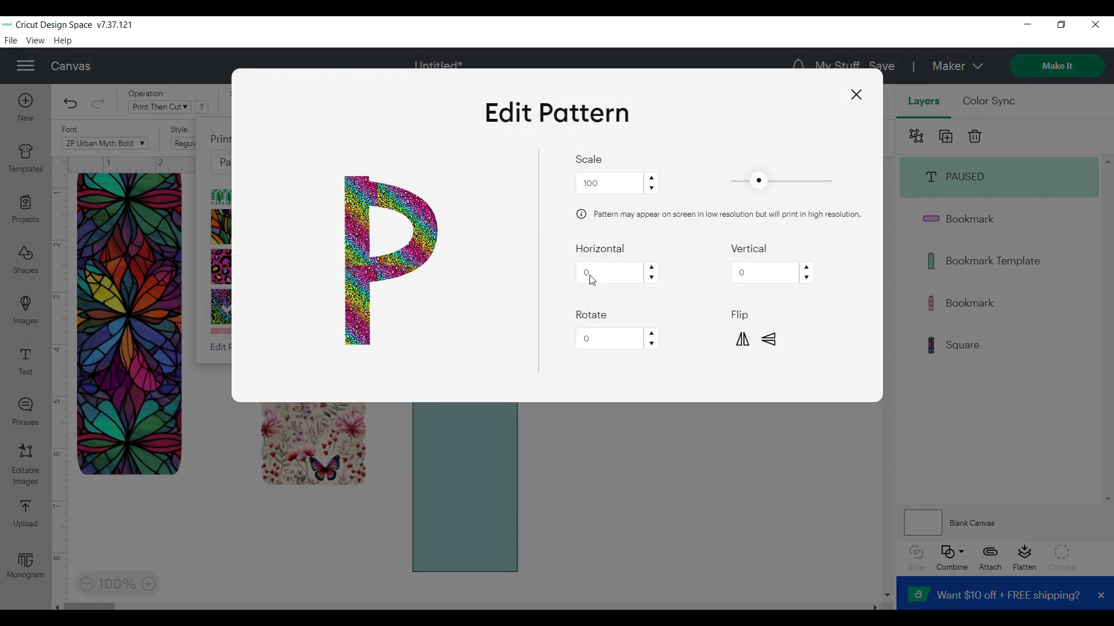
pyautogui.moveTo(760, 185); pyautogui.dragTo(791, 183)
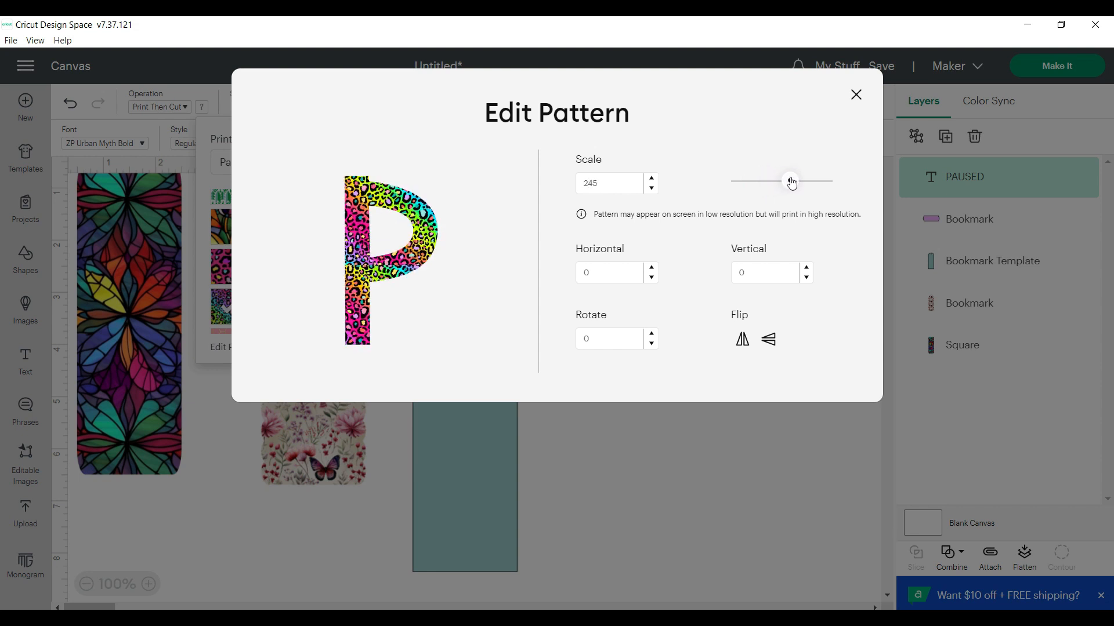
pyautogui.click(856, 94)
# Replace the rainbow leopard pattern on the PAUSED text with the pink leopard print
pyautogui.click(148, 584)
pyautogui.click(148, 584)
pyautogui.click(149, 584)
pyautogui.moveTo(93, 606)
pyautogui.mouseDown()
pyautogui.moveTo(160, 607)
pyautogui.moveTo(103, 603)
pyautogui.mouseUp()
pyautogui.scroll(3, 270, 539)
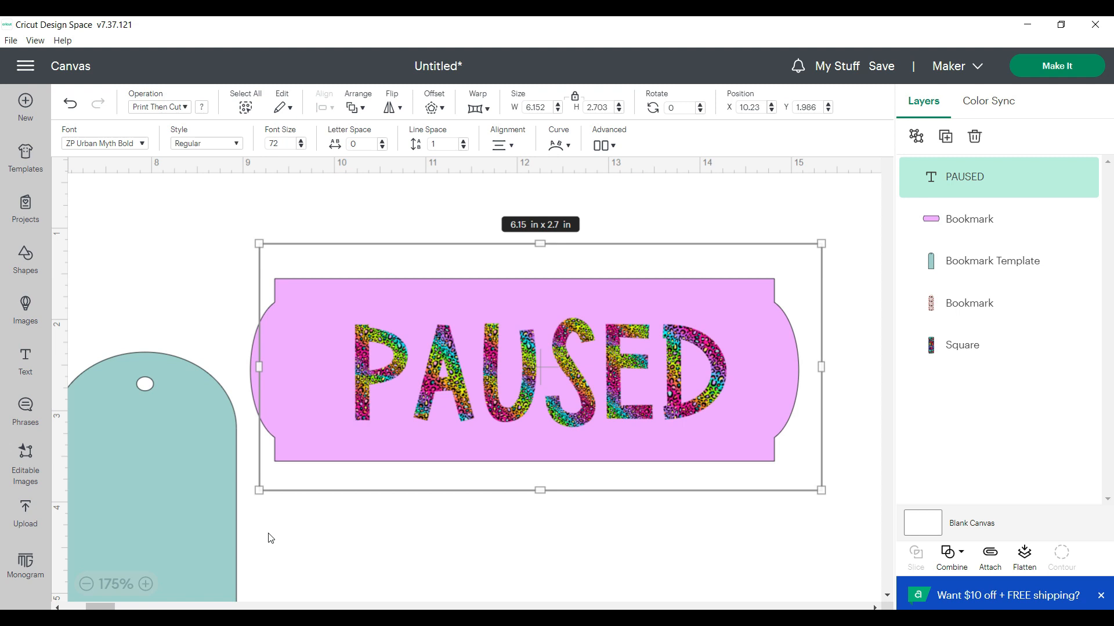
pyautogui.scroll(-2, 270, 538)
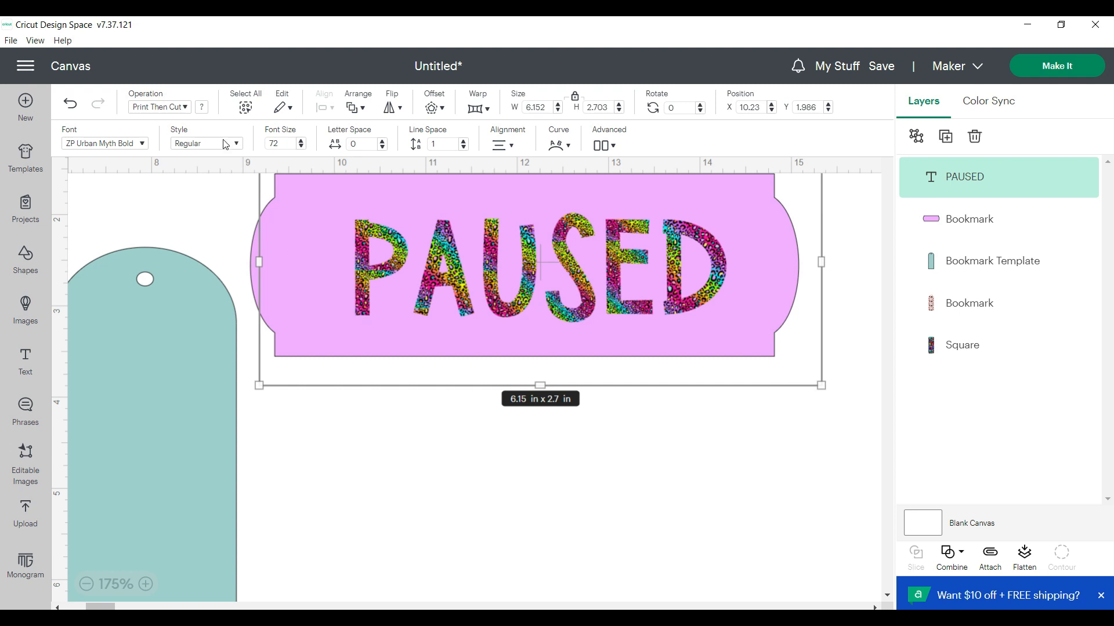
pyautogui.click(202, 110)
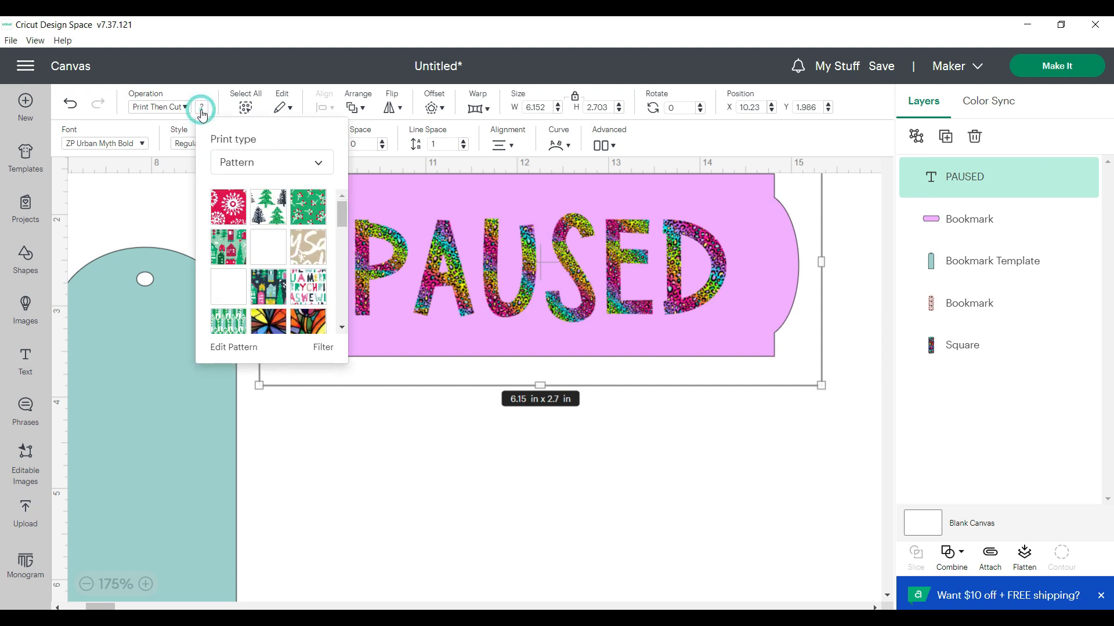
pyautogui.click(341, 327)
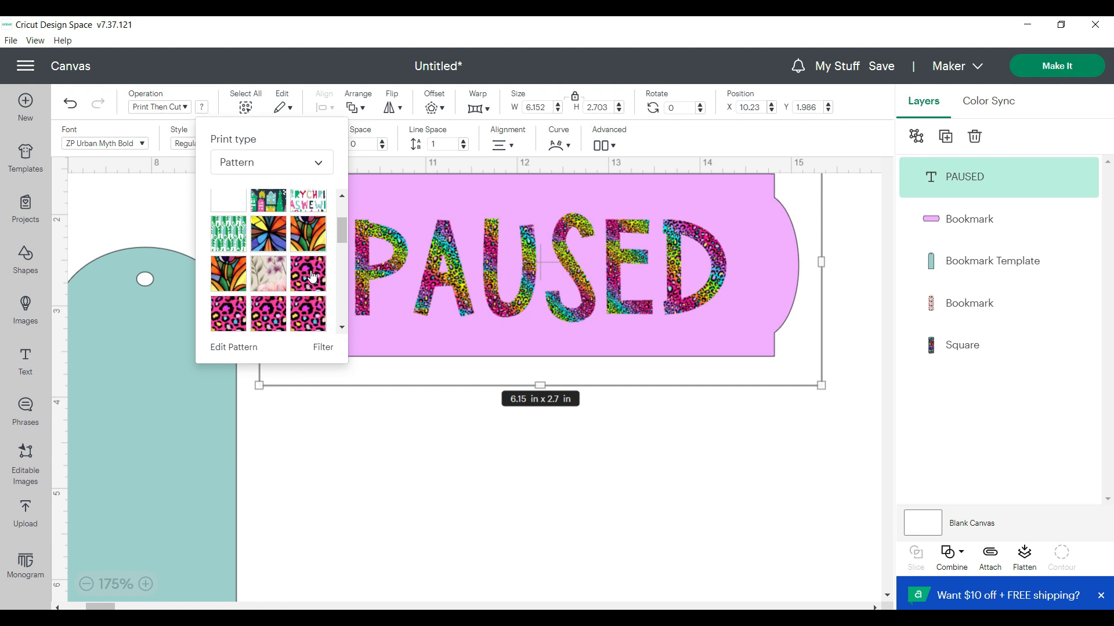
pyautogui.click(311, 278)
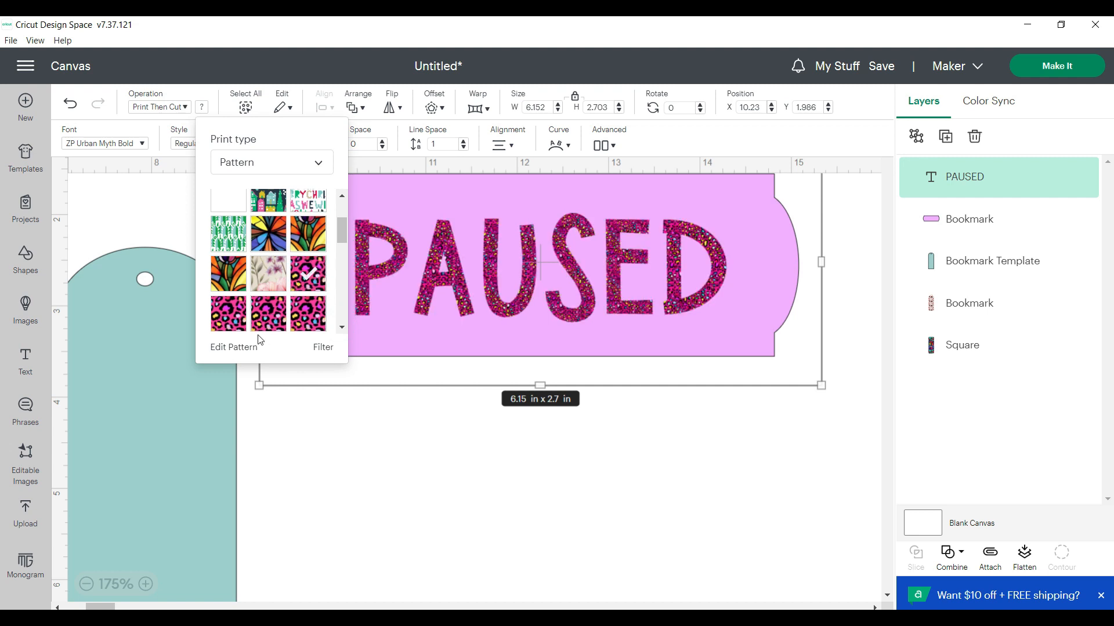
# Edit the pink leopard pattern on the PAUSED text and set its scale to 393
pyautogui.click(251, 348)
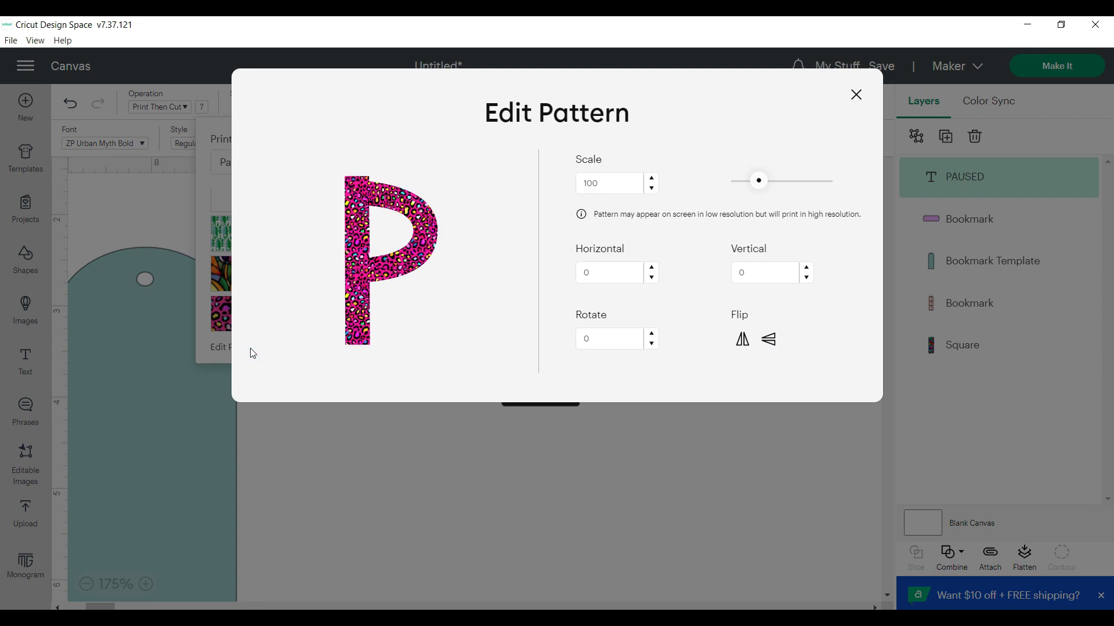
pyautogui.moveTo(760, 183); pyautogui.dragTo(821, 179)
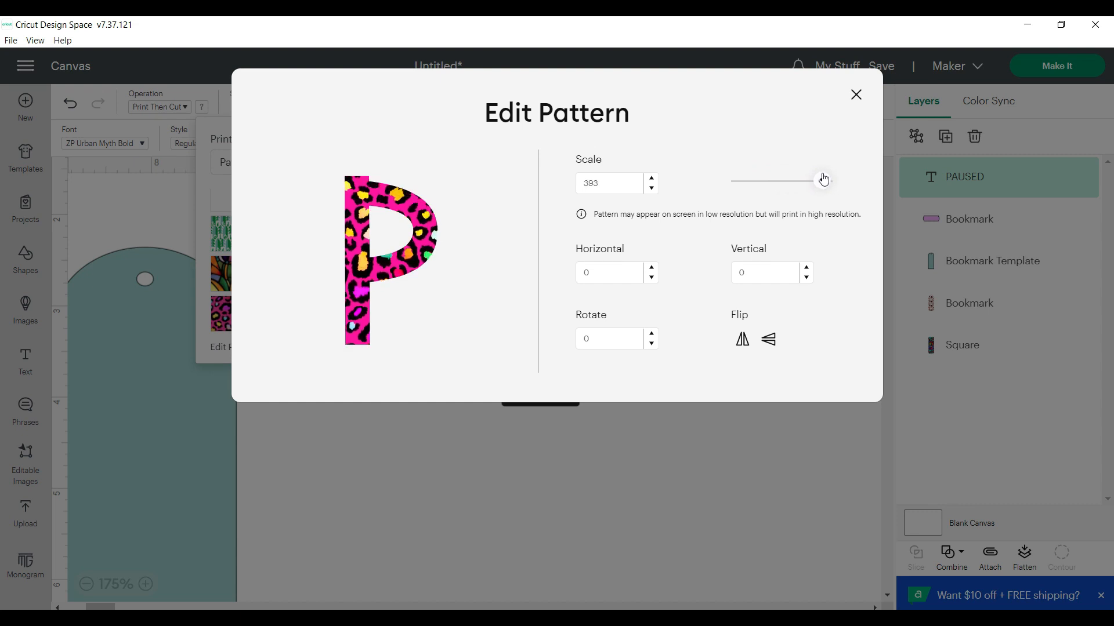
pyautogui.click(857, 94)
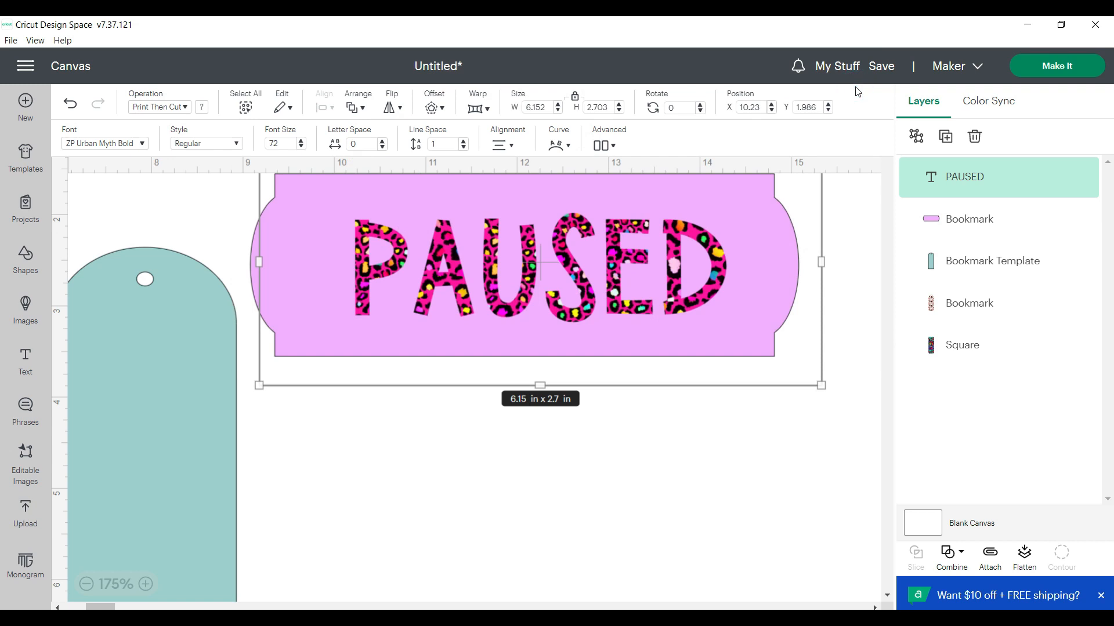
pyautogui.scroll(3, 647, 469)
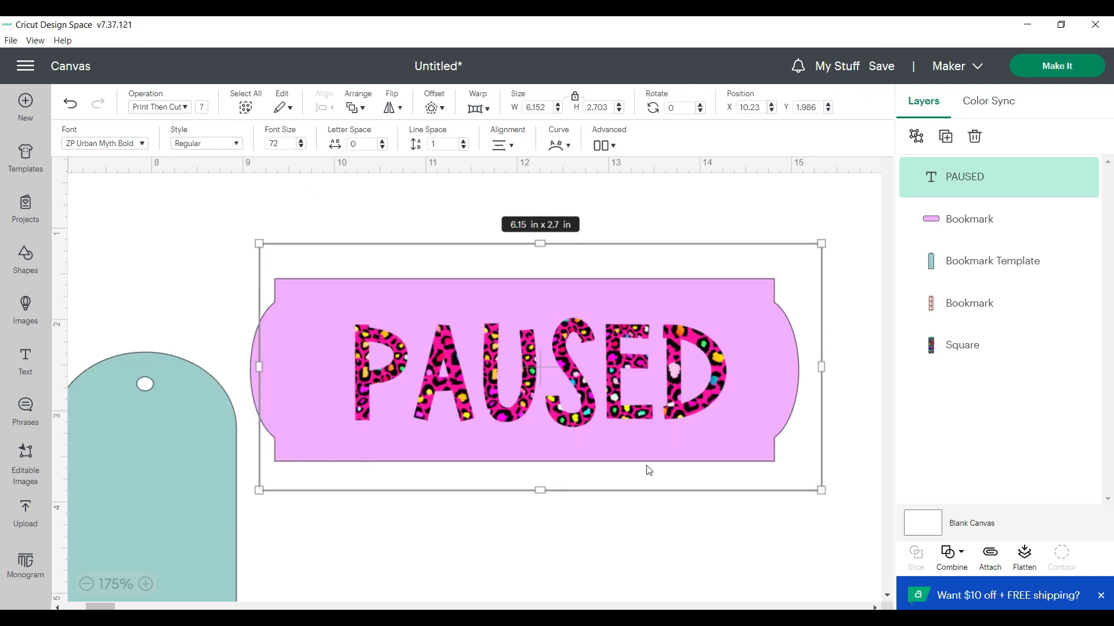
# Select the PAUSED text together with the pink bookmark and align them with Center
pyautogui.click(638, 520)
pyautogui.moveTo(795, 498); pyautogui.dragTo(242, 232)
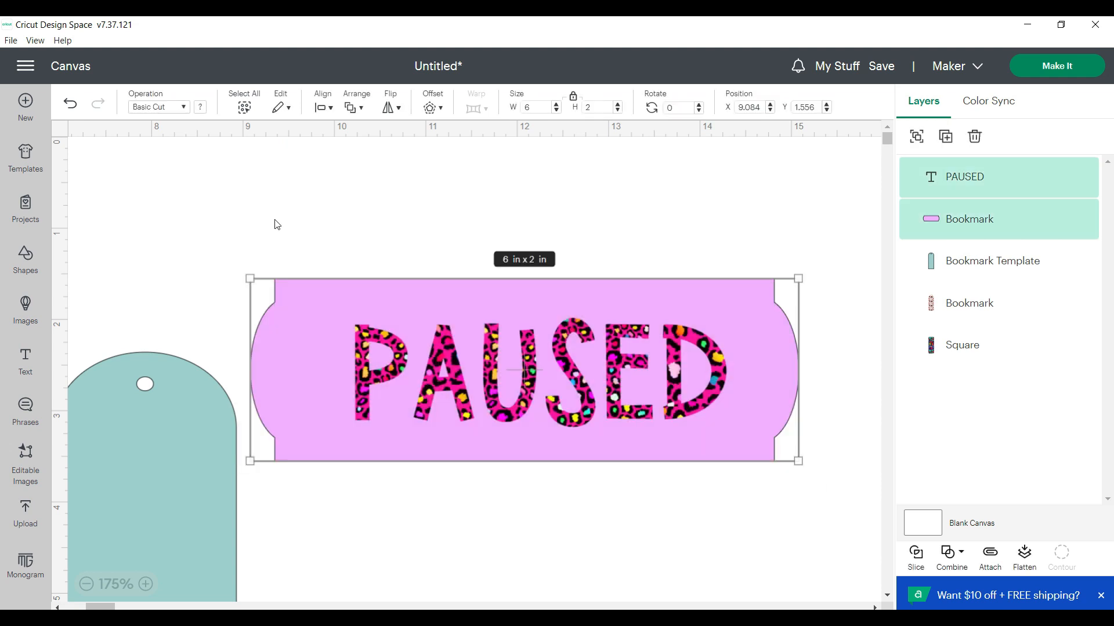
pyautogui.click(330, 109)
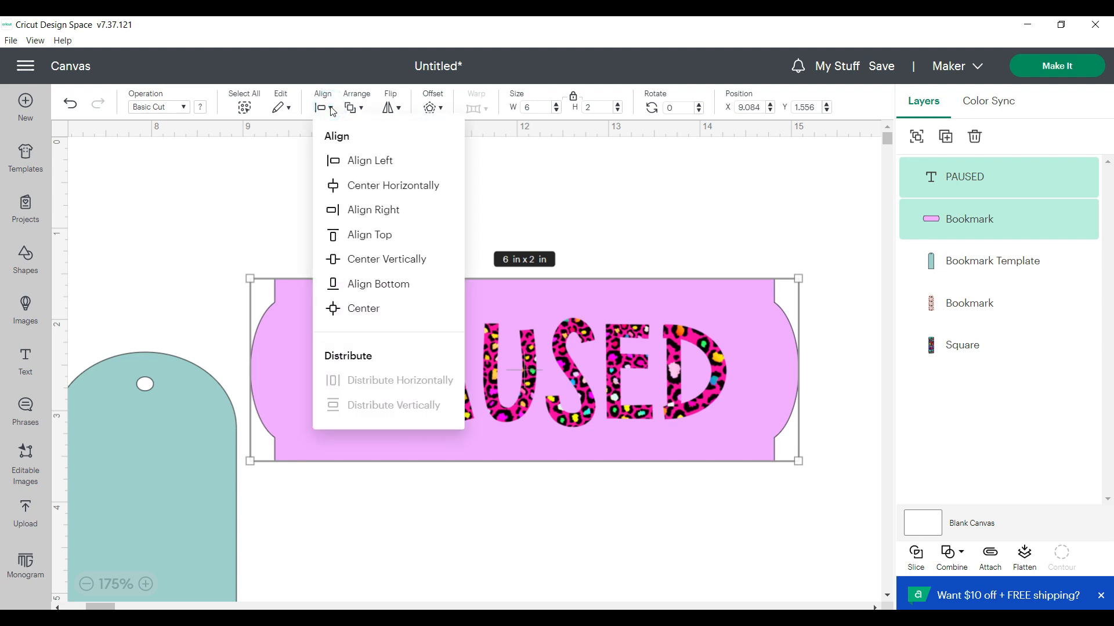
pyautogui.click(348, 309)
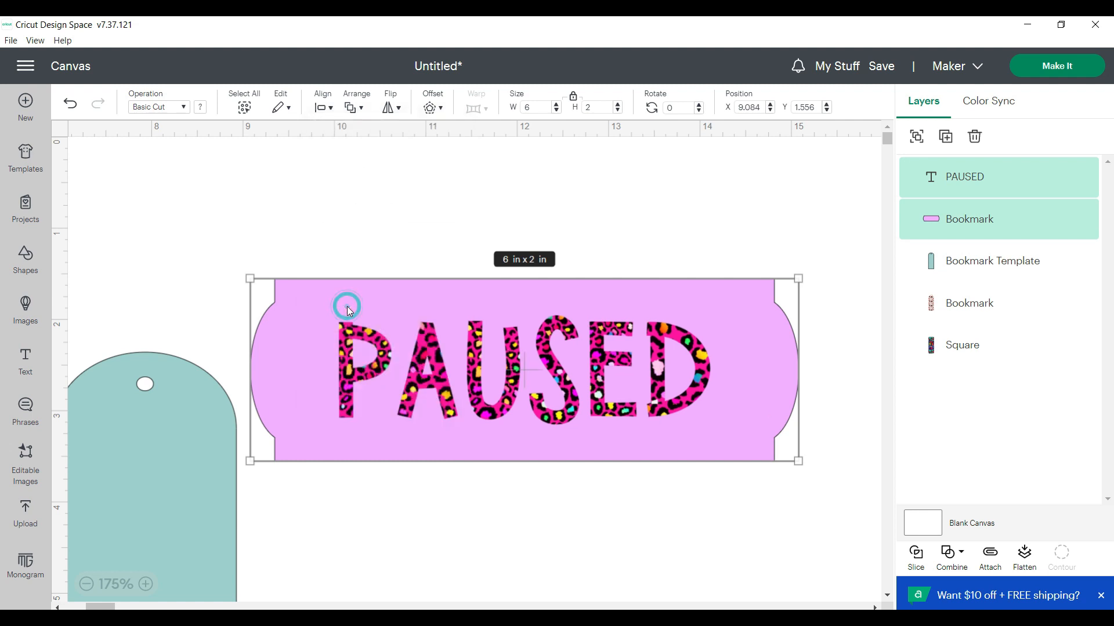
pyautogui.click(374, 488)
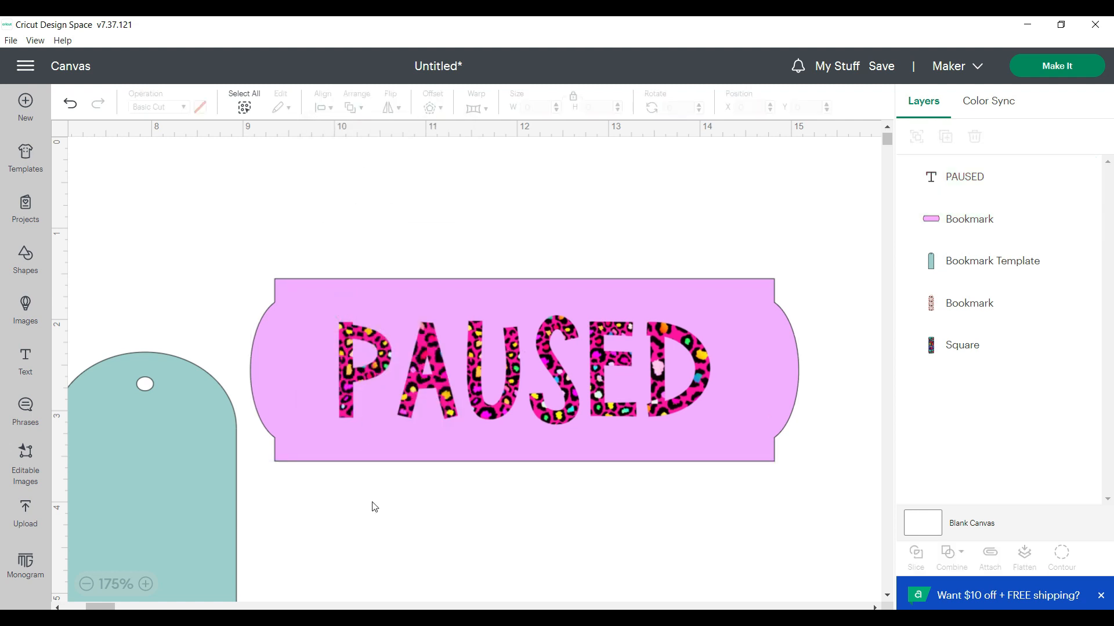
# Attach the PAUSED text to the pink bookmark and flatten them into one Print Then Cut layer
pyautogui.scroll(-1, 475, 474)
pyautogui.moveTo(808, 442); pyautogui.dragTo(248, 187)
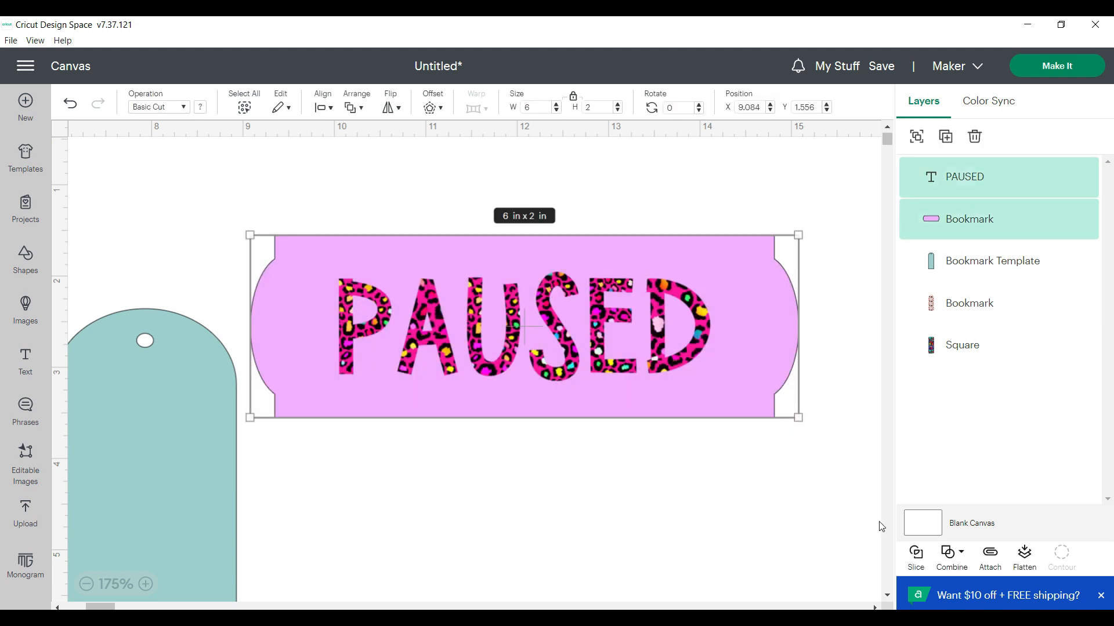
pyautogui.click(990, 557)
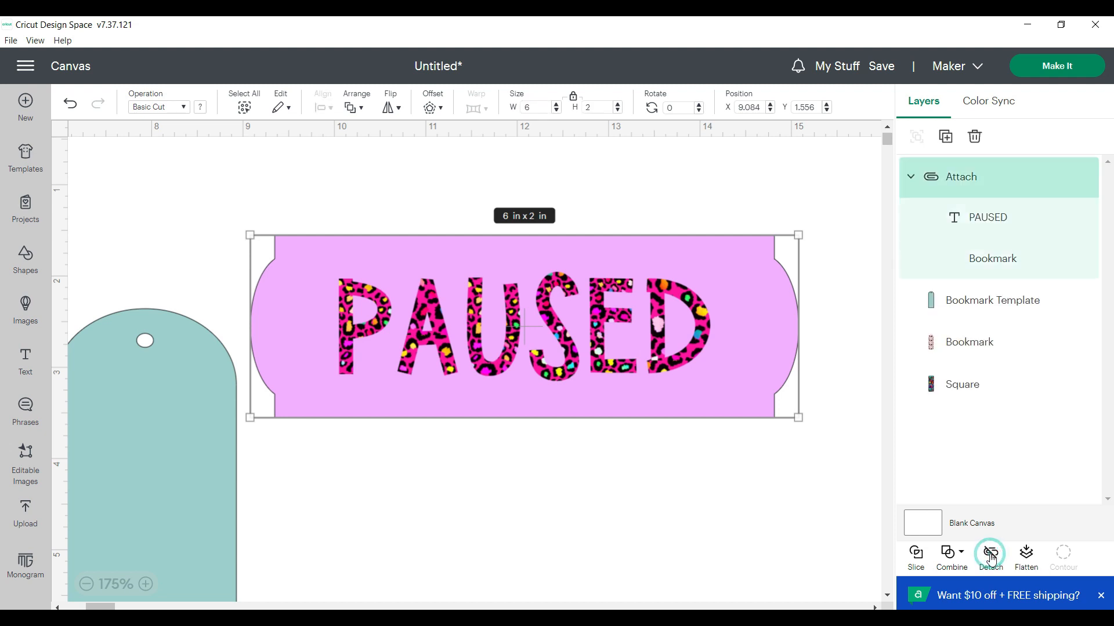
pyautogui.click(1026, 557)
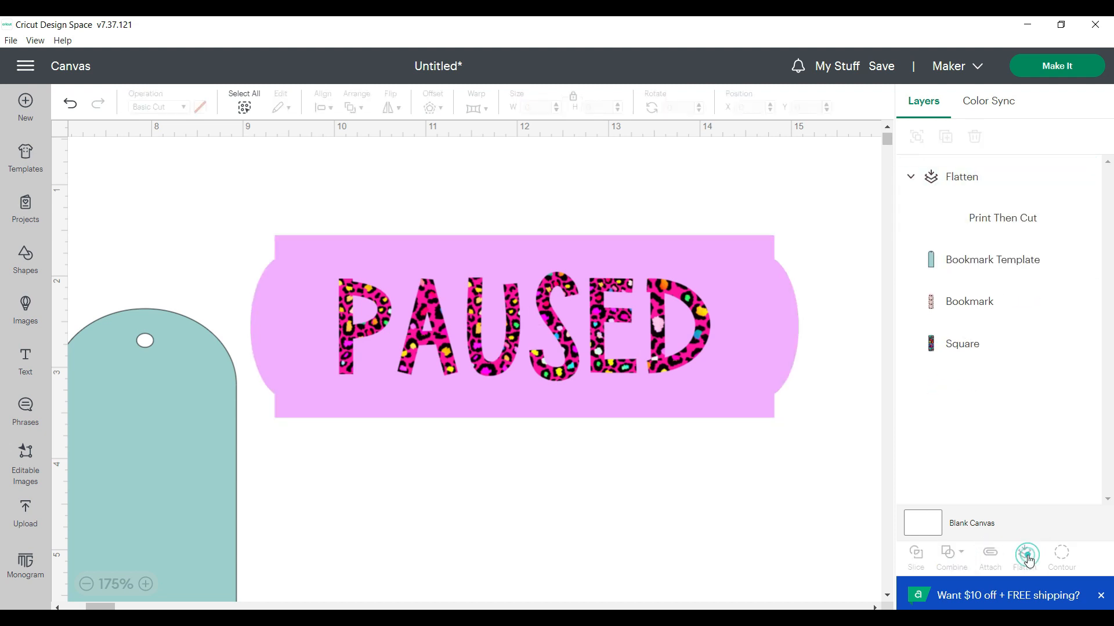
pyautogui.click(521, 502)
# Move the flattened PAUSED bookmark to about X 10.7, Y 0.5, and shift the teal bookmark template farther right of the floral bookmark
pyautogui.moveTo(444, 353); pyautogui.dragTo(596, 260)
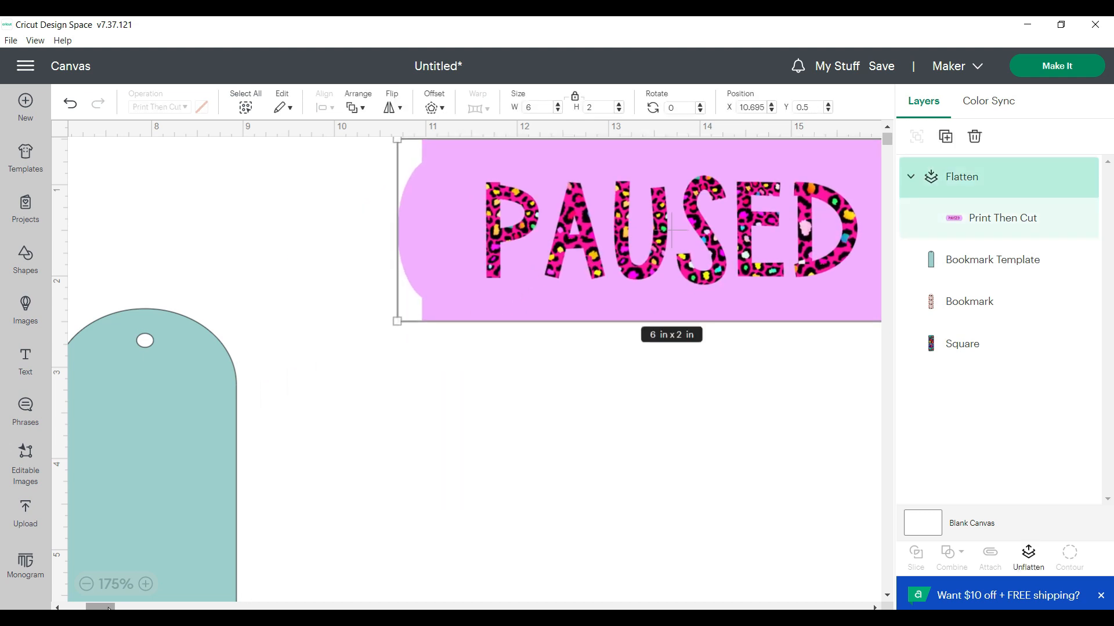
pyautogui.moveTo(100, 607); pyautogui.dragTo(76, 607)
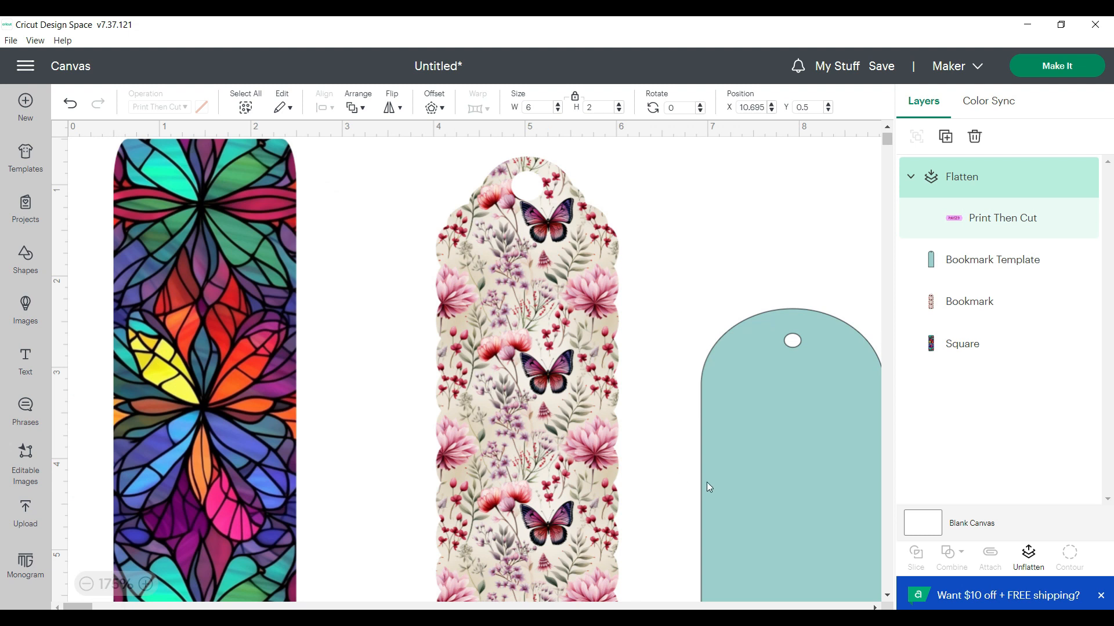
pyautogui.moveTo(81, 607); pyautogui.dragTo(106, 607)
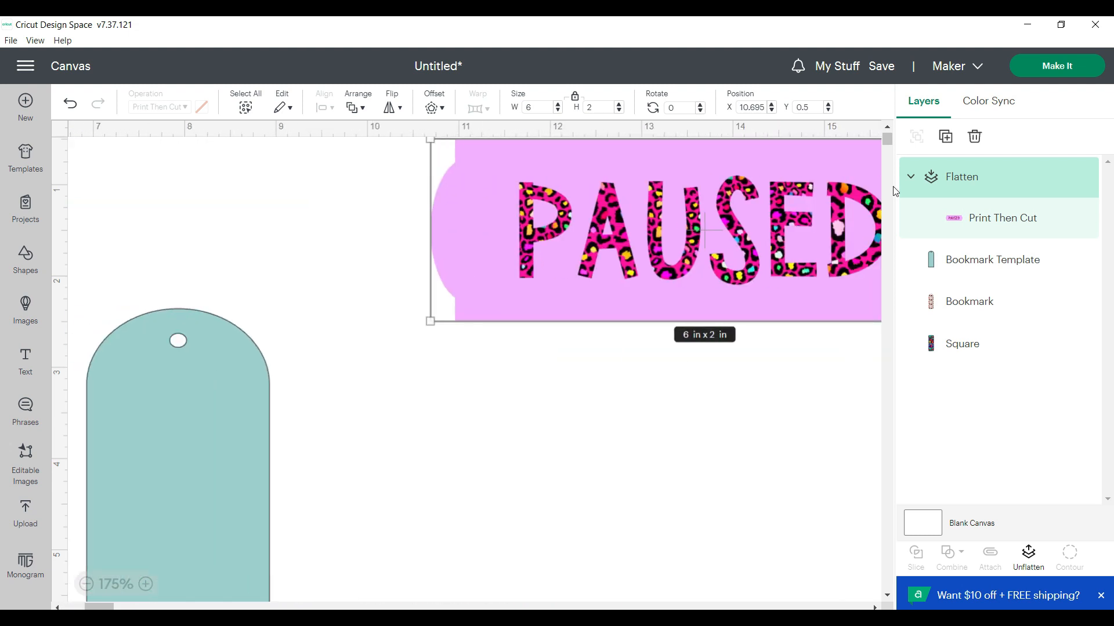
pyautogui.moveTo(887, 140)
pyautogui.mouseDown()
pyautogui.moveTo(892, 161)
pyautogui.moveTo(890, 151)
pyautogui.mouseUp()
pyautogui.moveTo(235, 288); pyautogui.dragTo(459, 293)
# Search the phrases for "reading" and add the Books Because Reality Is Overrated design to the canvas
pyautogui.click(24, 413)
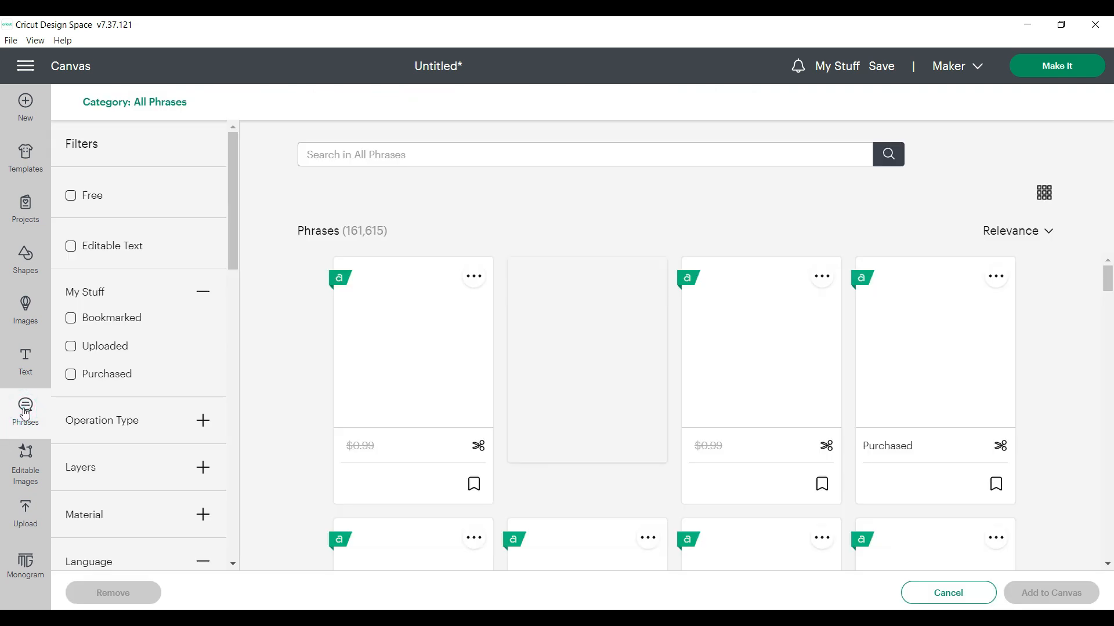
pyautogui.click(317, 154)
pyautogui.write('reading')
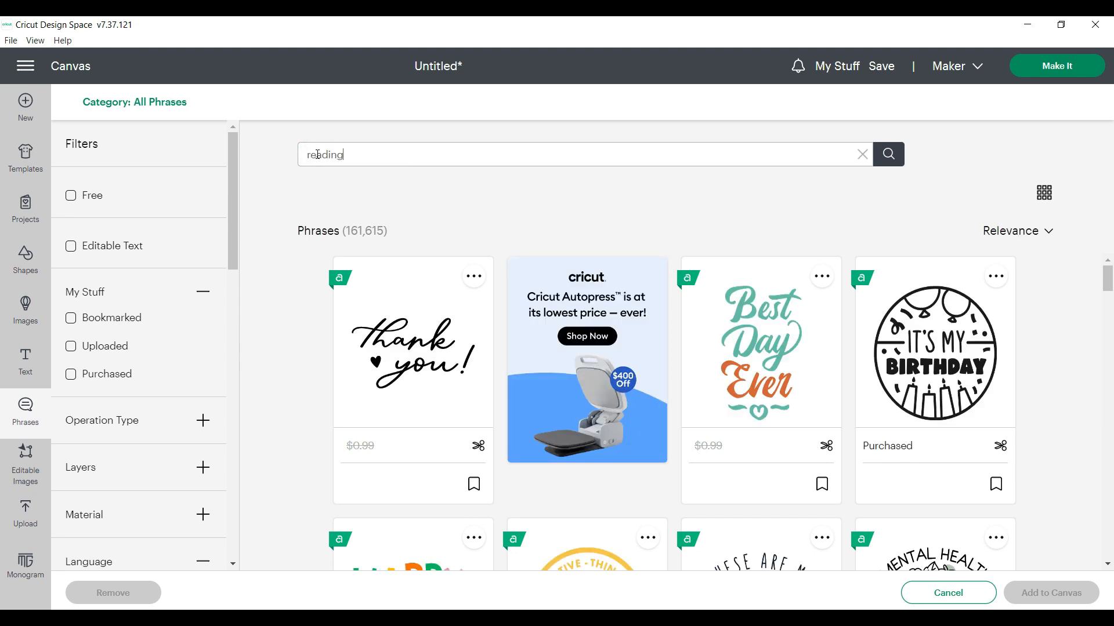
pyautogui.press('Return')
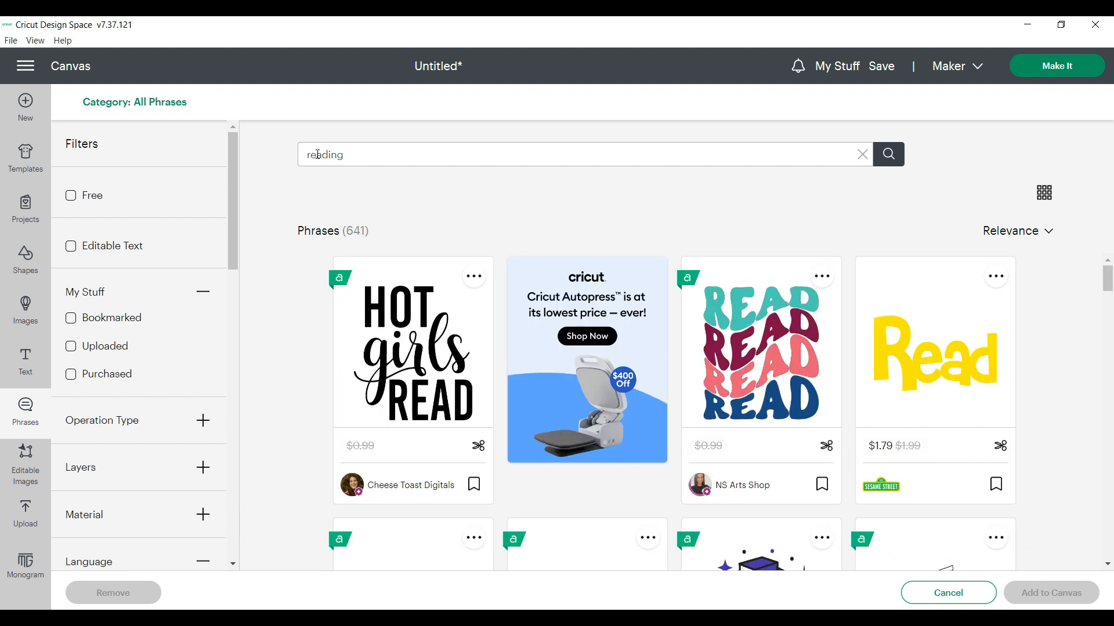
pyautogui.moveTo(1109, 295); pyautogui.dragTo(1109, 330)
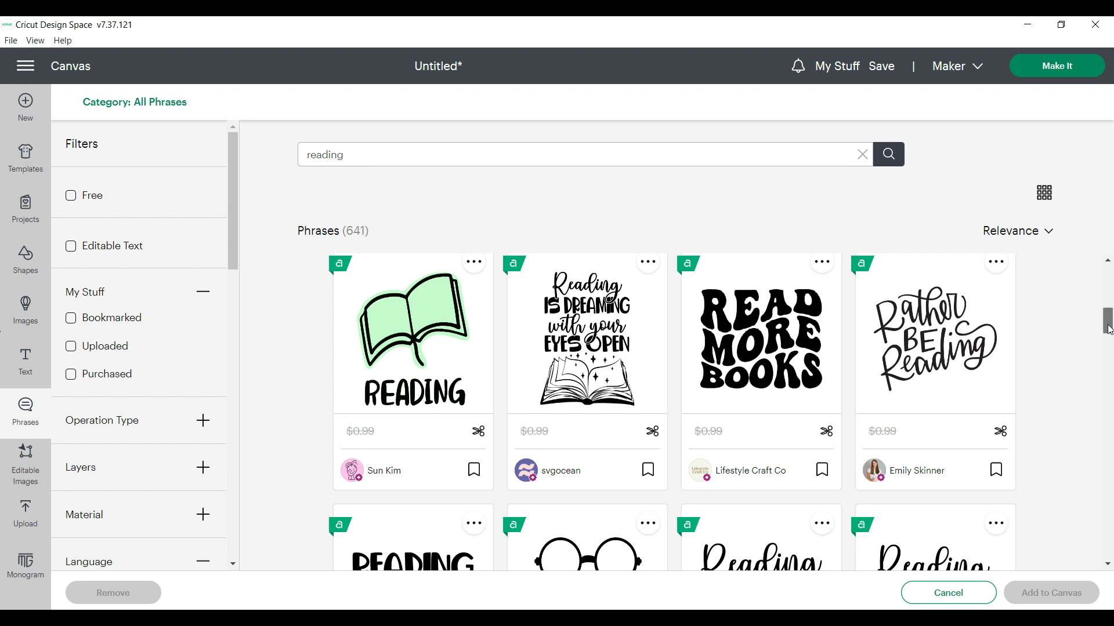
pyautogui.moveTo(1108, 329); pyautogui.dragTo(1108, 333)
pyautogui.moveTo(1108, 334); pyautogui.dragTo(1109, 471)
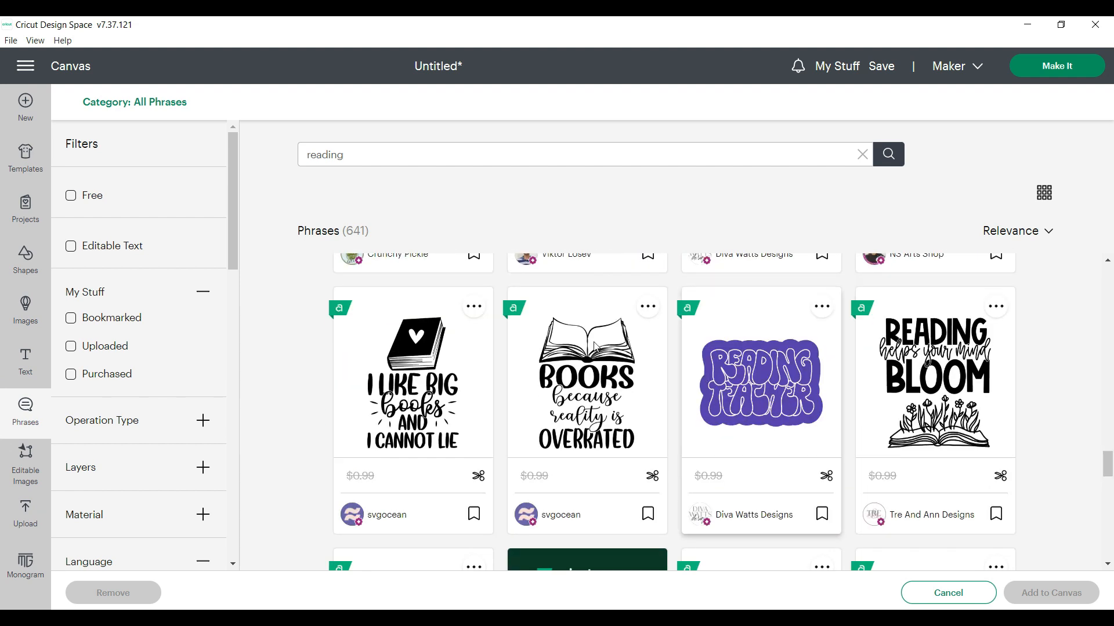
pyautogui.click(585, 407)
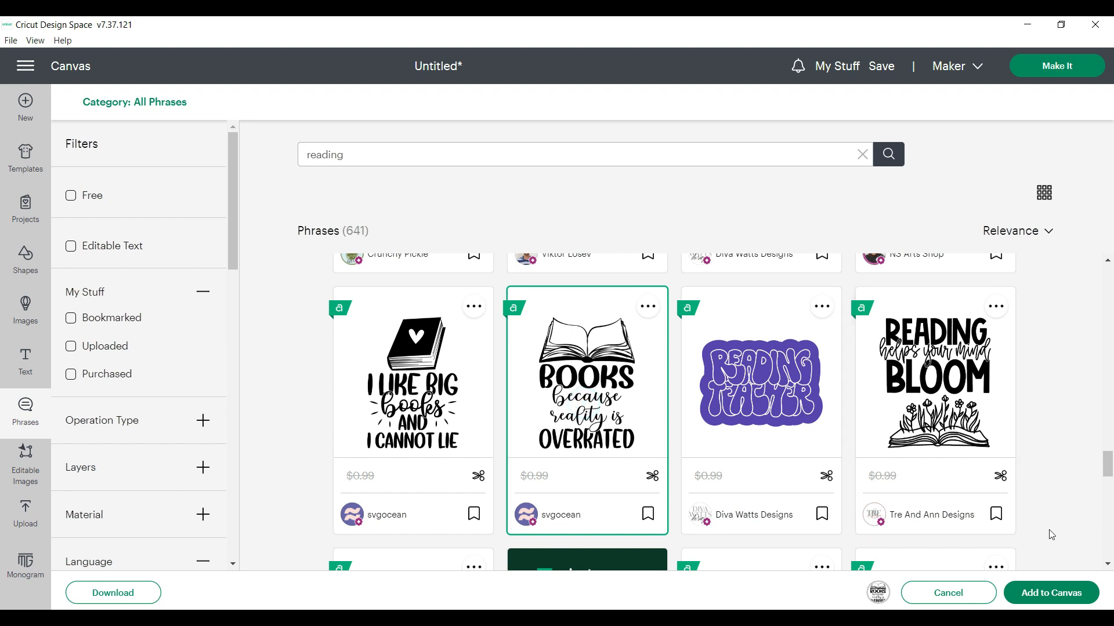
pyautogui.click(1049, 591)
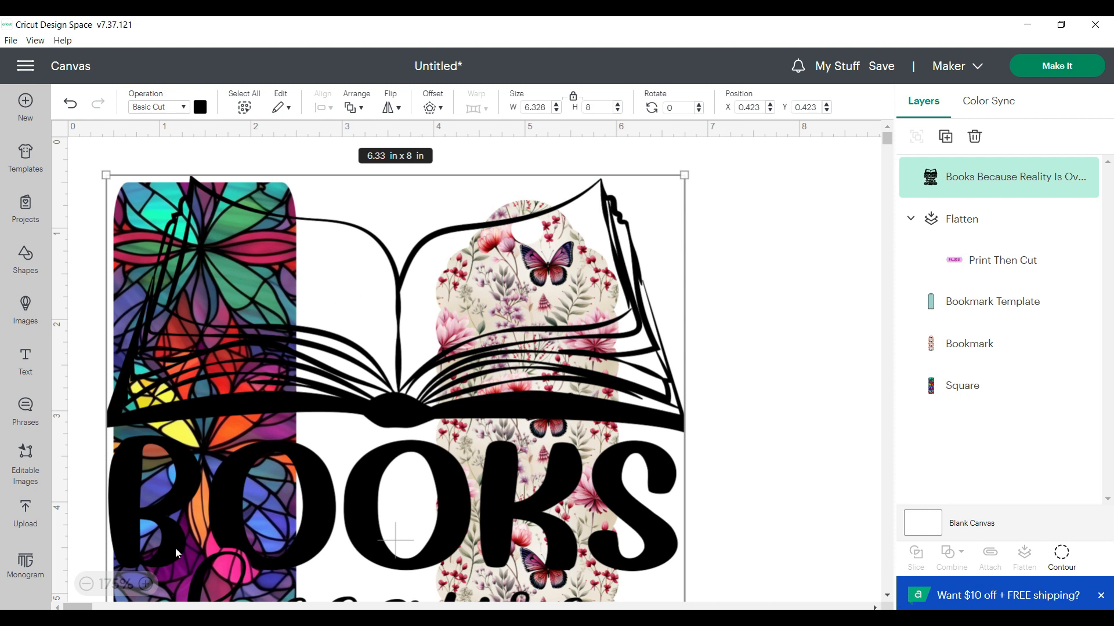
# Move the books phrase to about X 5.1, Y 0.3, and set its operation to Print Then Cut
pyautogui.click(85, 584)
pyautogui.click(86, 585)
pyautogui.click(86, 585)
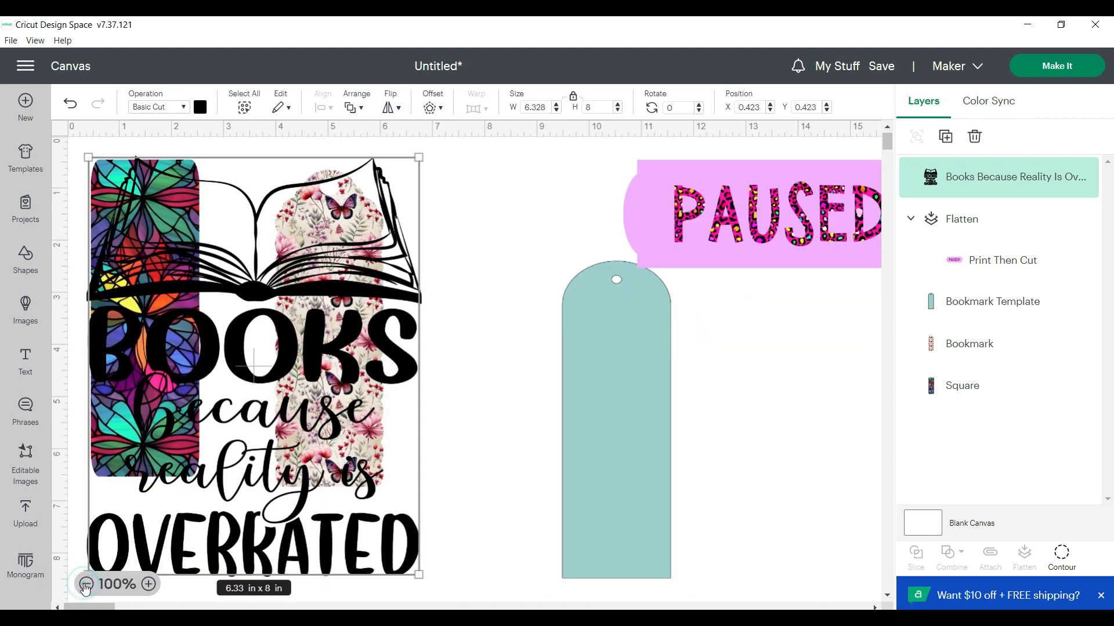
pyautogui.moveTo(258, 339); pyautogui.dragTo(521, 325)
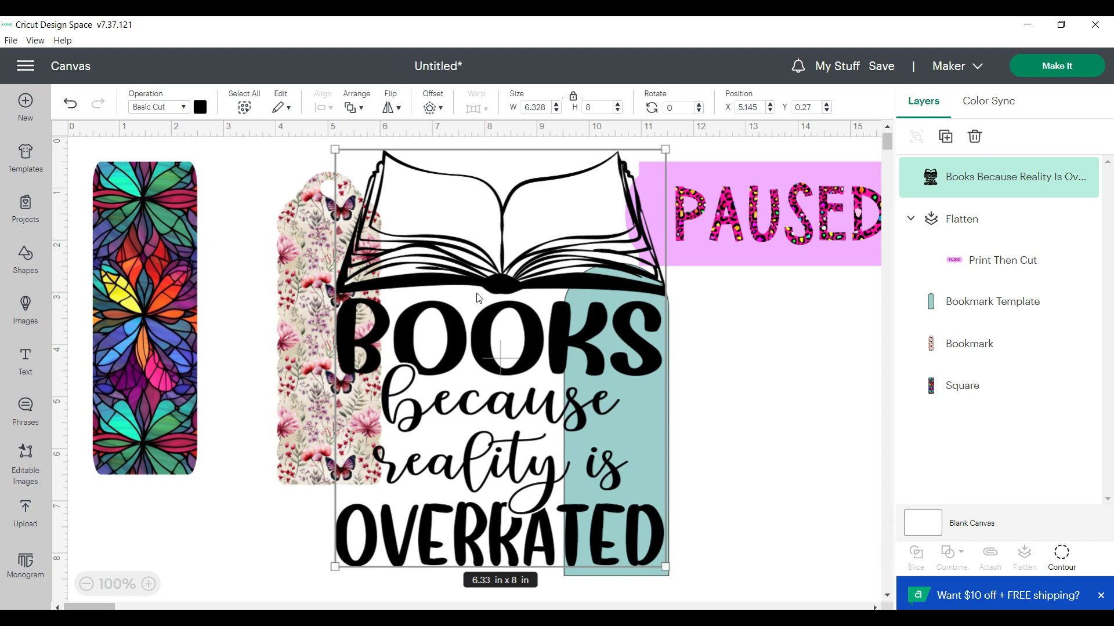
pyautogui.click(184, 107)
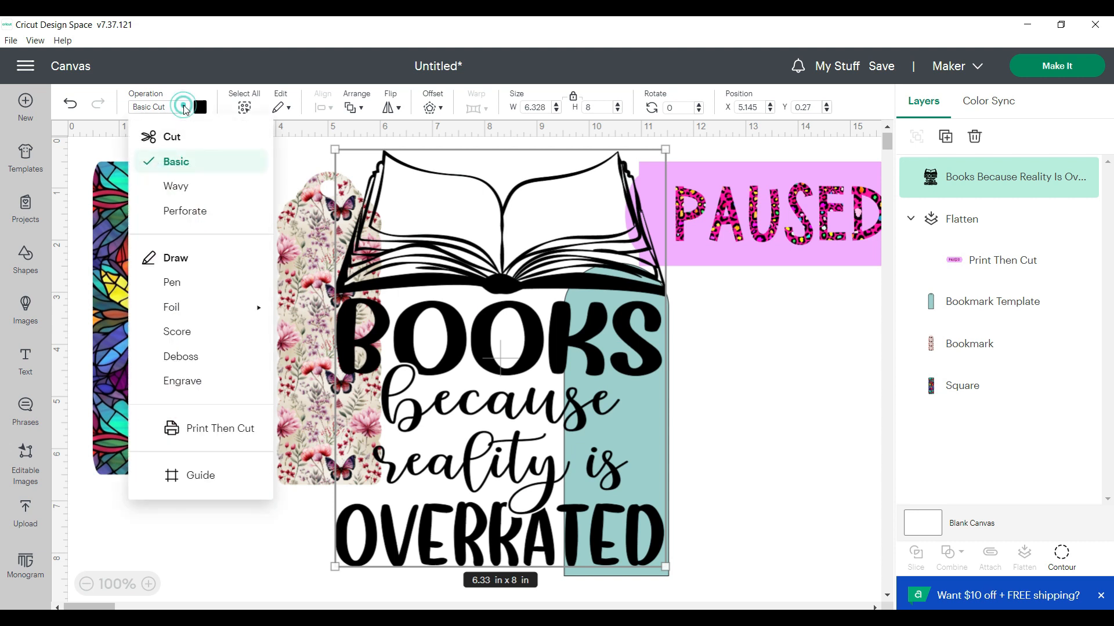
pyautogui.click(207, 432)
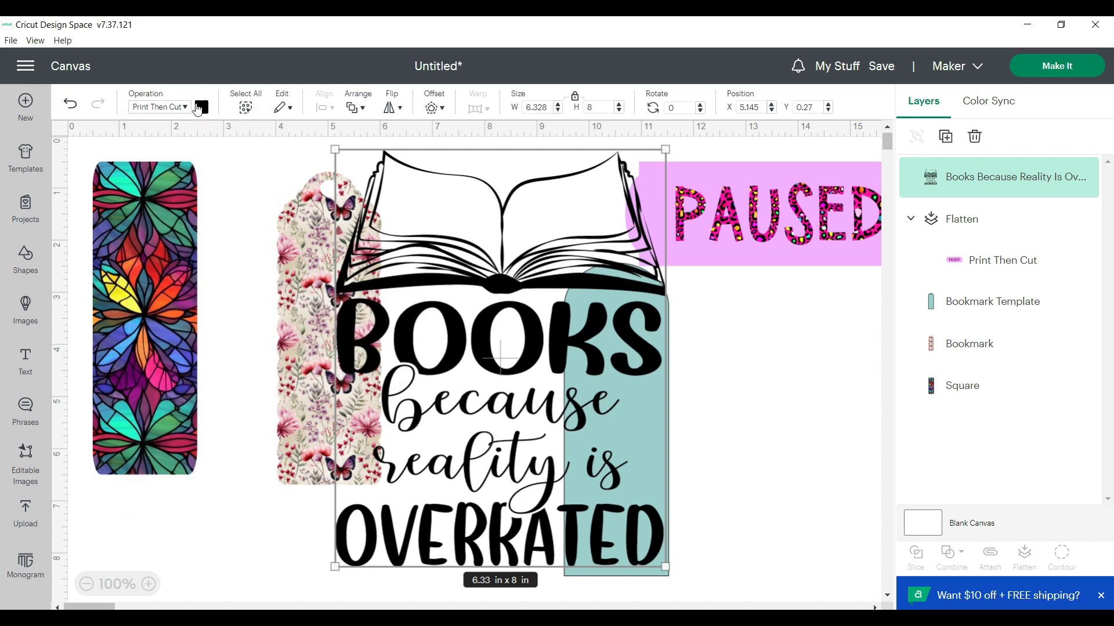
# Change the books phrase's print type to Pattern and fill it with the brighter rainbow watercolor pattern beside the palm trees
pyautogui.click(201, 108)
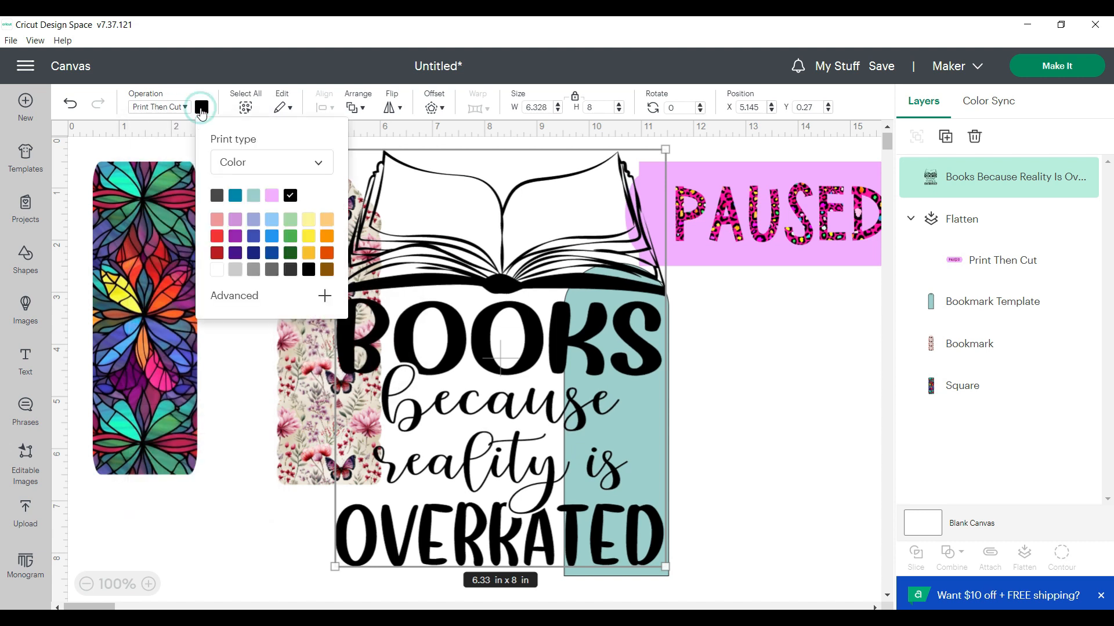
pyautogui.click(319, 164)
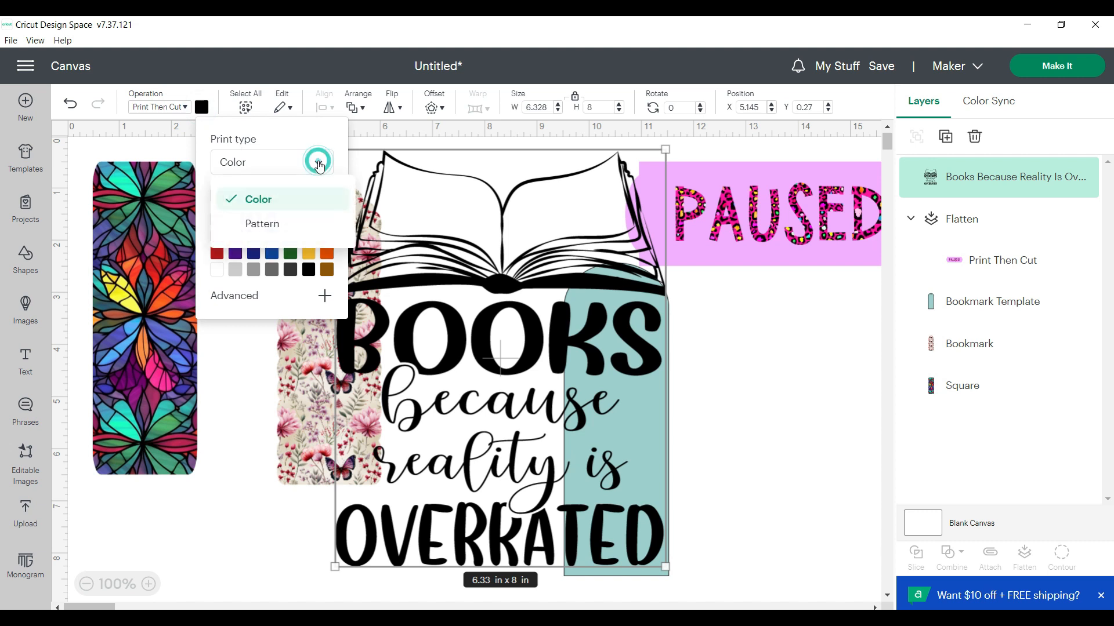
pyautogui.click(270, 226)
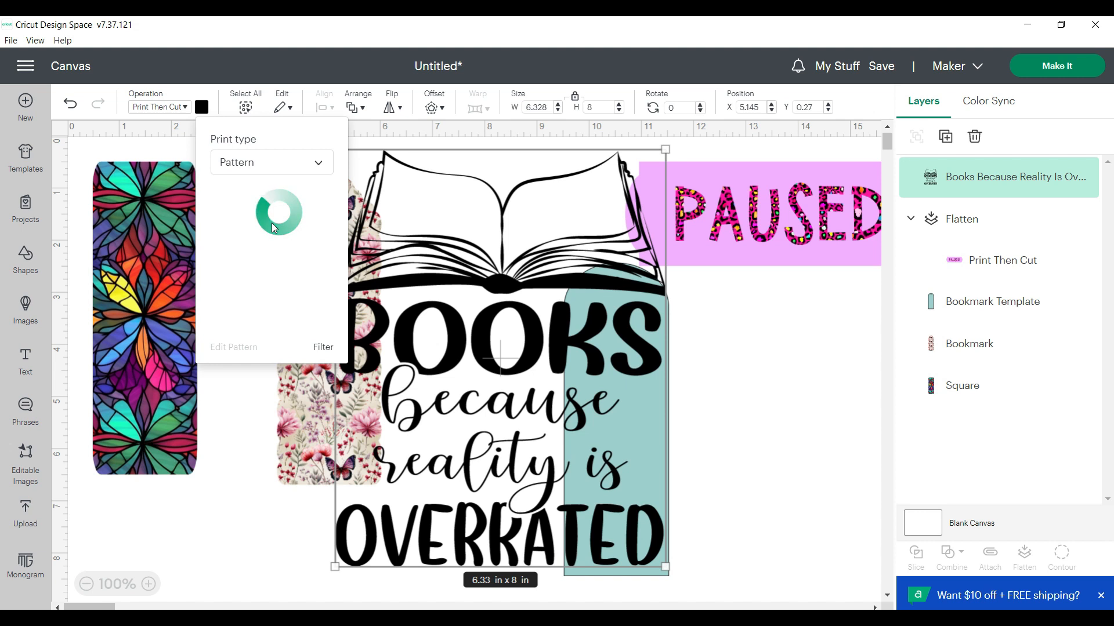
pyautogui.moveTo(342, 217); pyautogui.dragTo(337, 270)
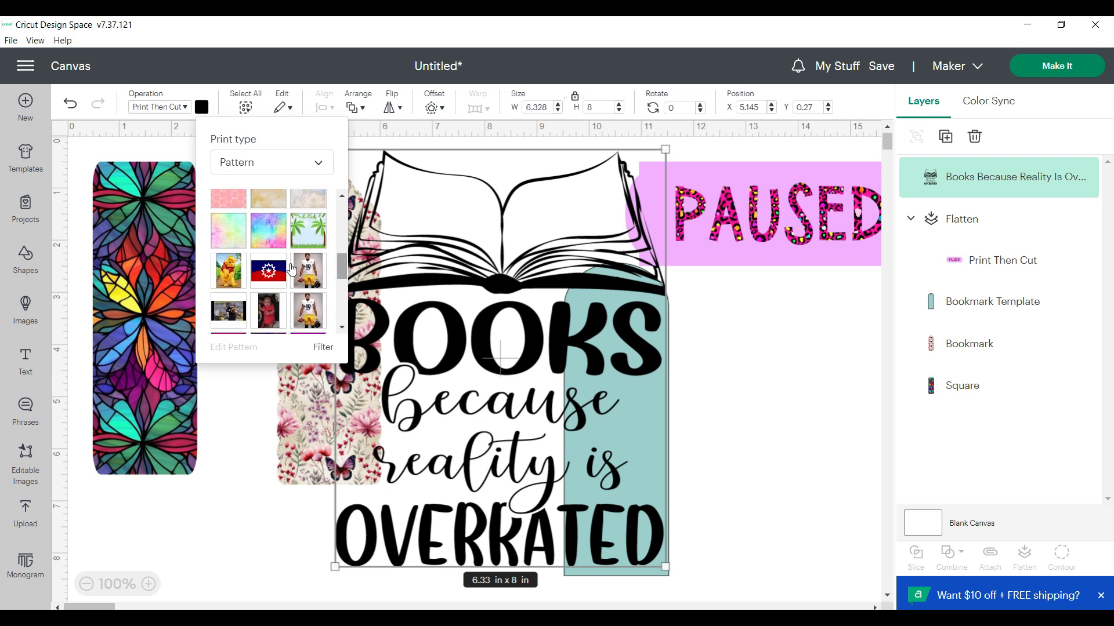
pyautogui.click(272, 240)
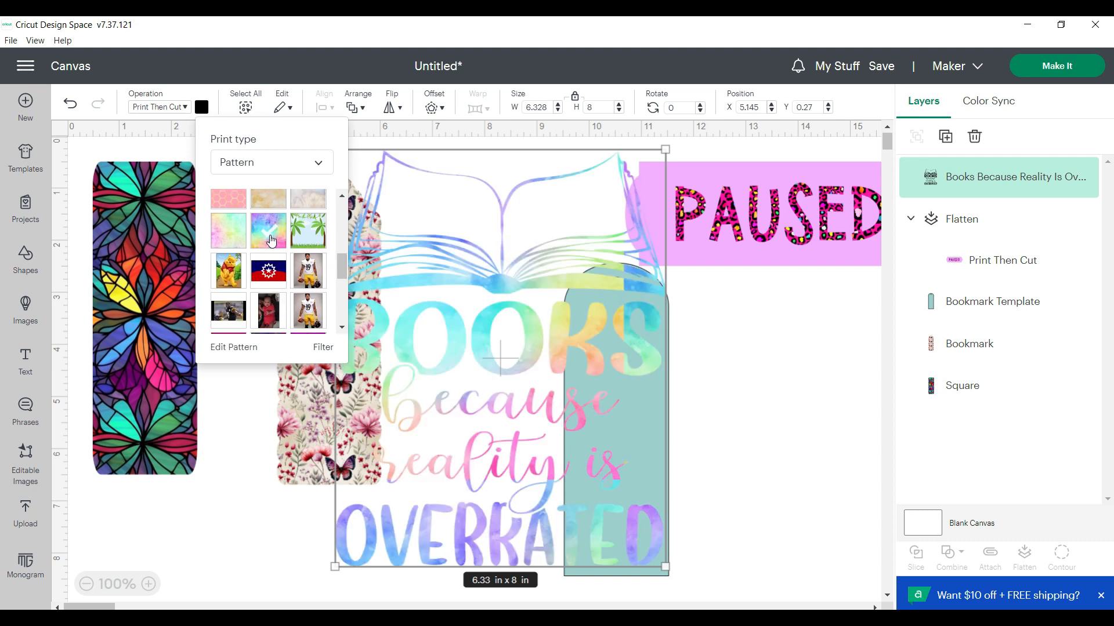
# Shrink the rainbow books phrase to fit the teal bookmark template and place it on the template's lower half
pyautogui.click(235, 484)
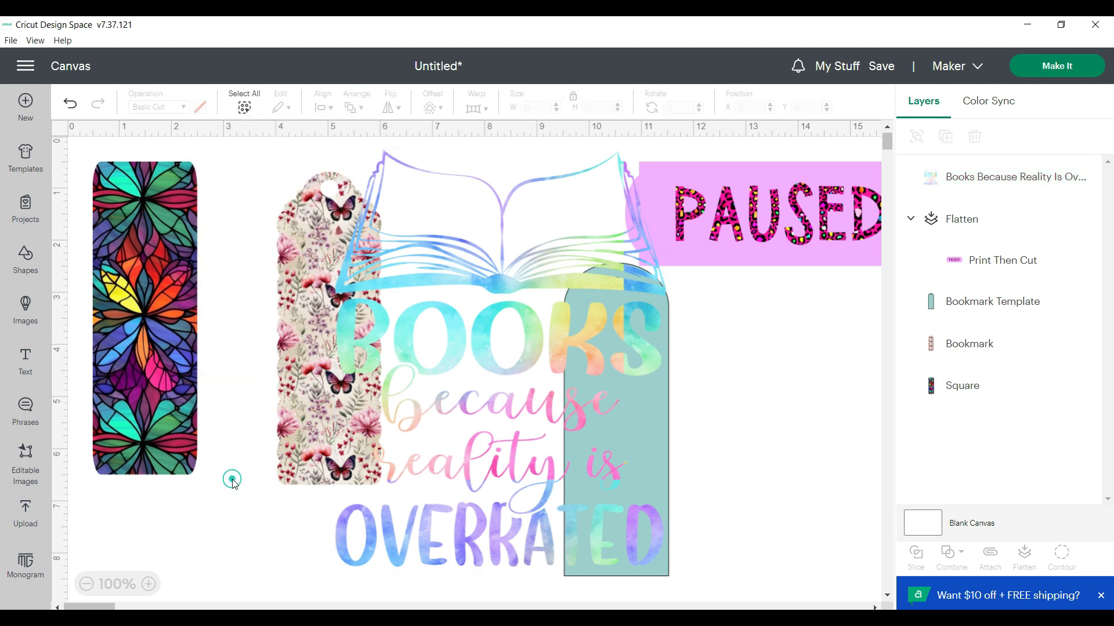
pyautogui.click(605, 246)
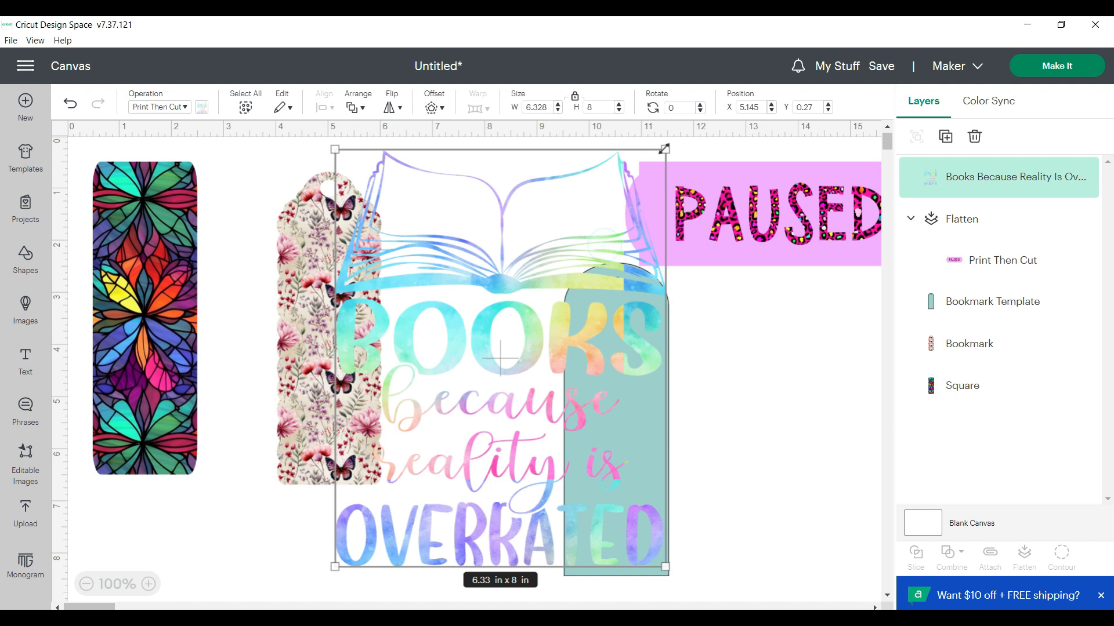
pyautogui.moveTo(664, 150); pyautogui.dragTo(643, 470)
pyautogui.moveTo(674, 399); pyautogui.dragTo(631, 487)
pyautogui.scroll(-3, 736, 460)
pyautogui.scroll(2, 729, 378)
pyautogui.click(719, 394)
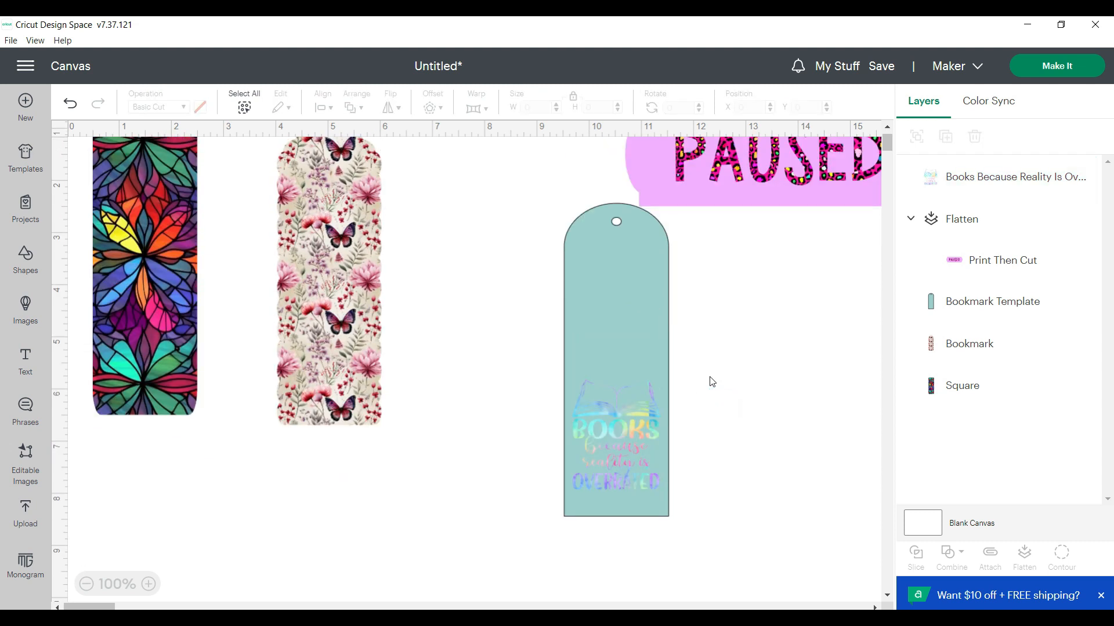
# Recolor the teal bookmark template white
pyautogui.moveTo(742, 544); pyautogui.dragTo(644, 527)
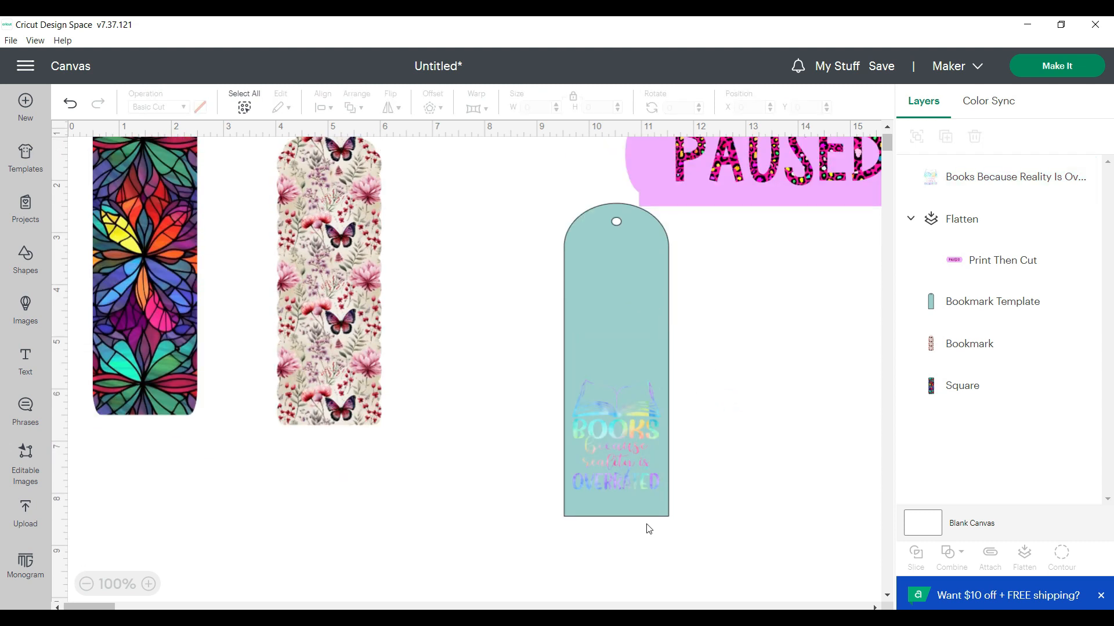
pyautogui.click(599, 318)
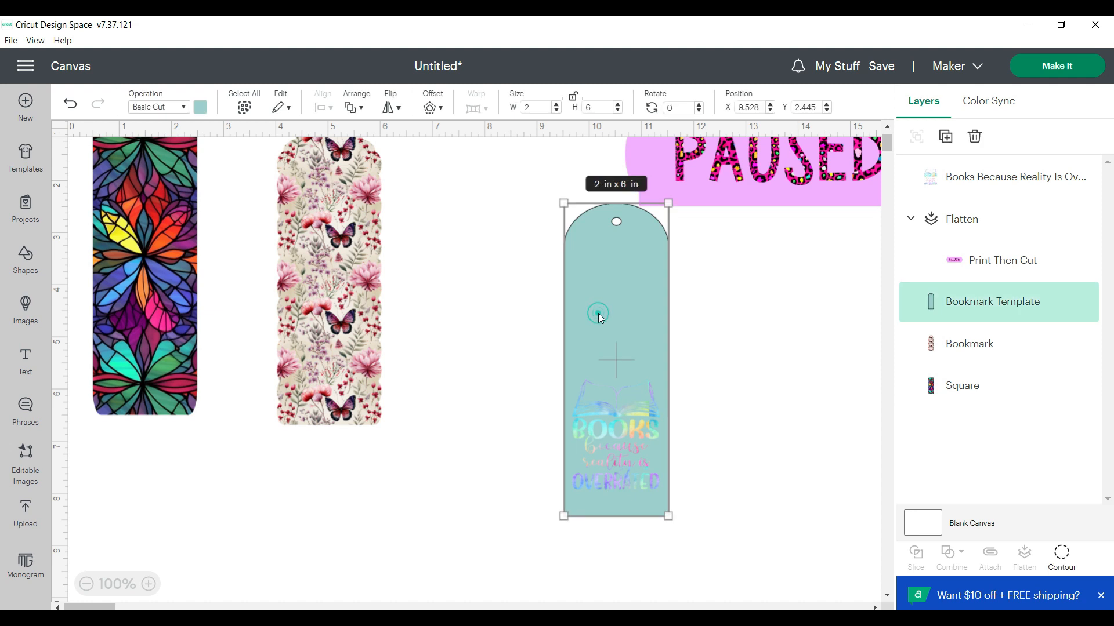
pyautogui.click(200, 107)
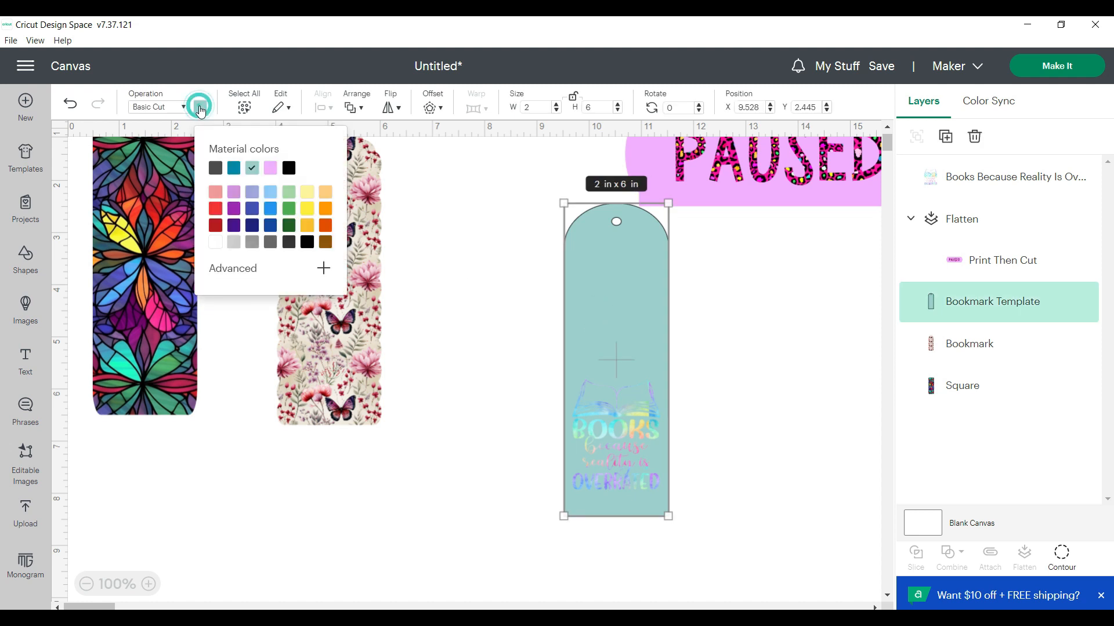
pyautogui.click(215, 243)
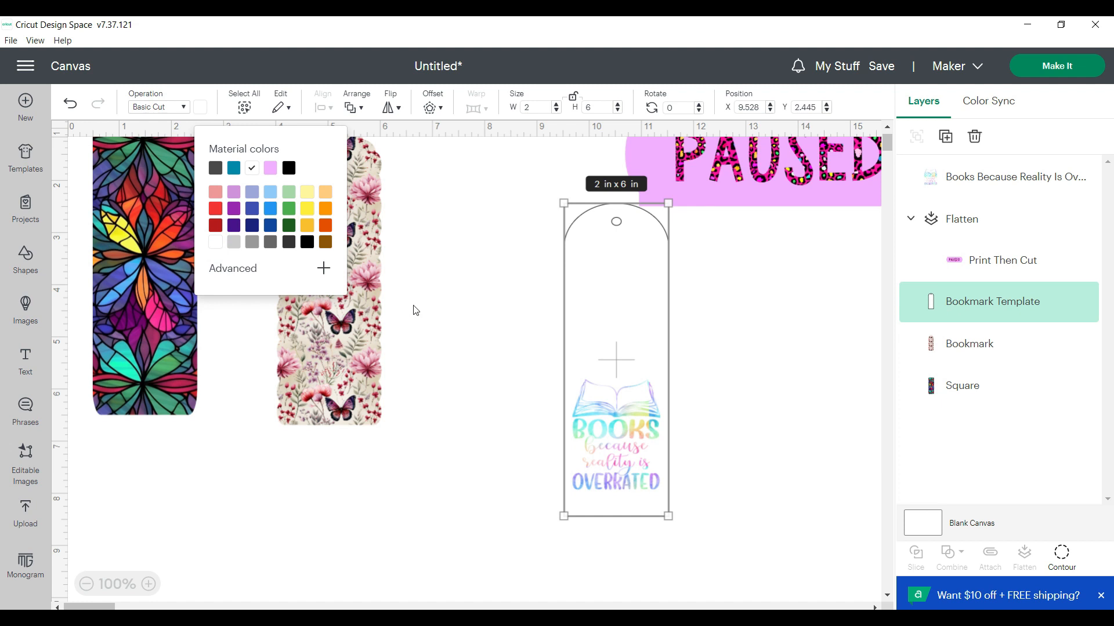
pyautogui.click(455, 315)
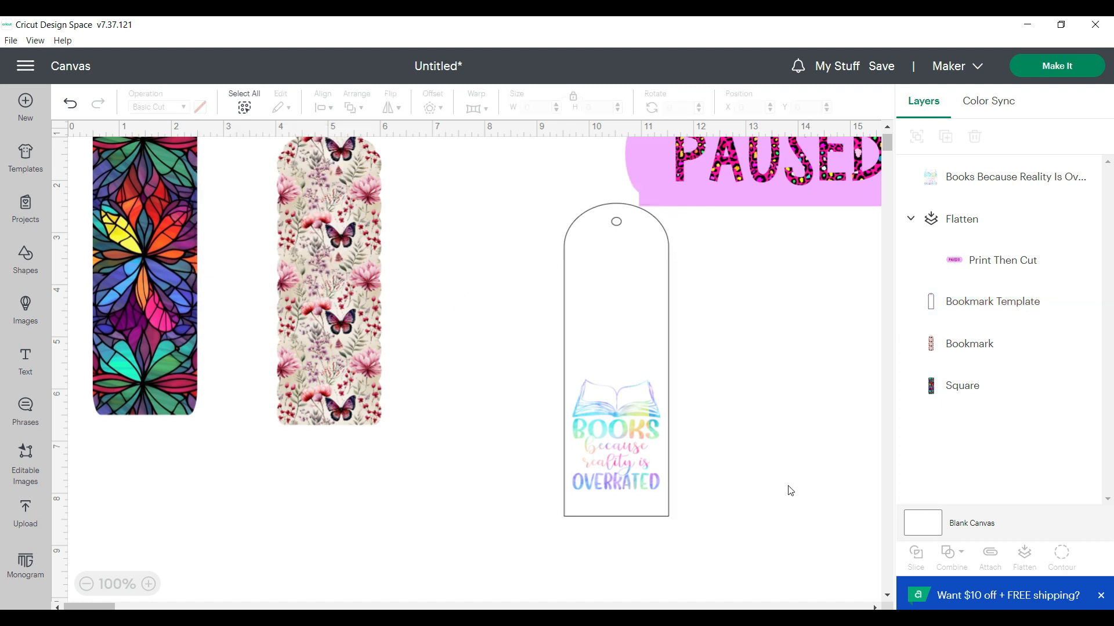
# Select only the books phrase and the white bookmark template, and center them horizontally on each other
pyautogui.moveTo(728, 539); pyautogui.dragTo(514, 199)
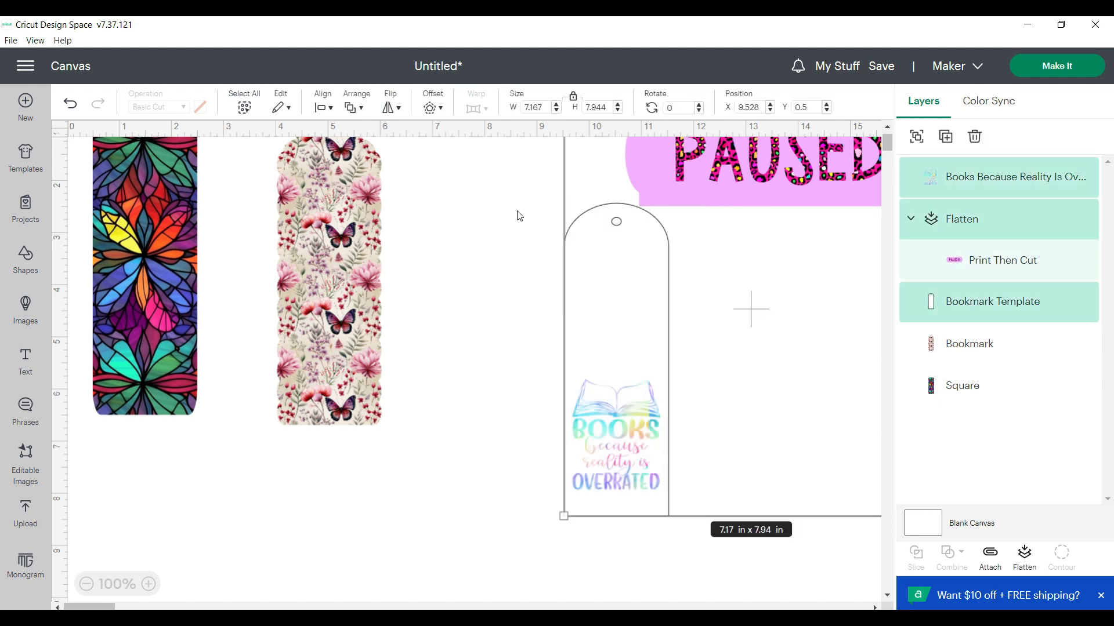
pyautogui.click(542, 293)
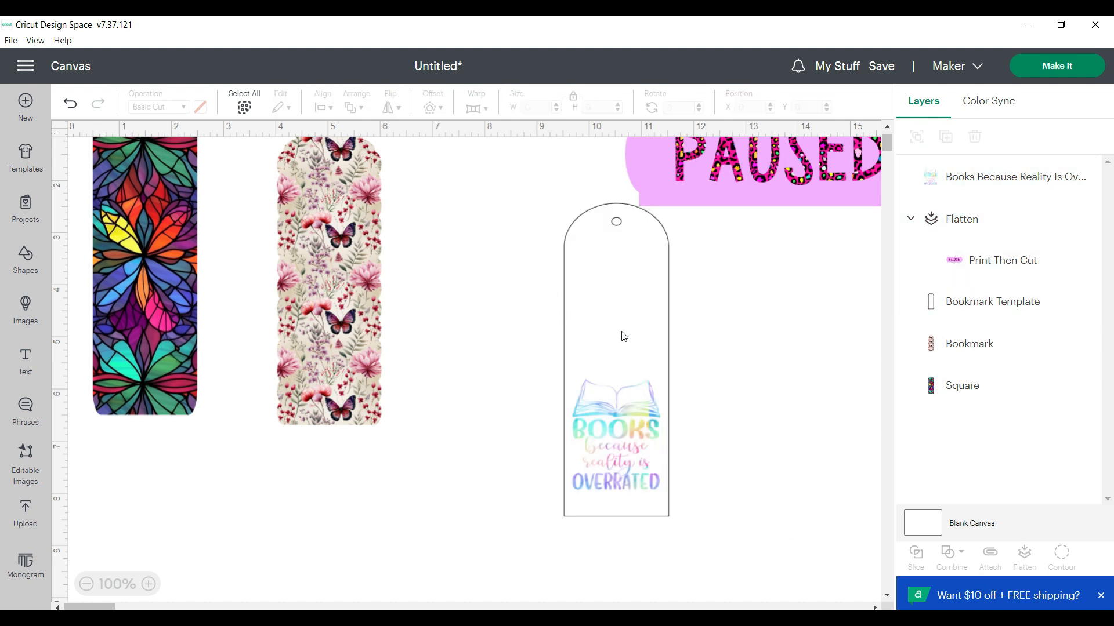
pyautogui.click(596, 289)
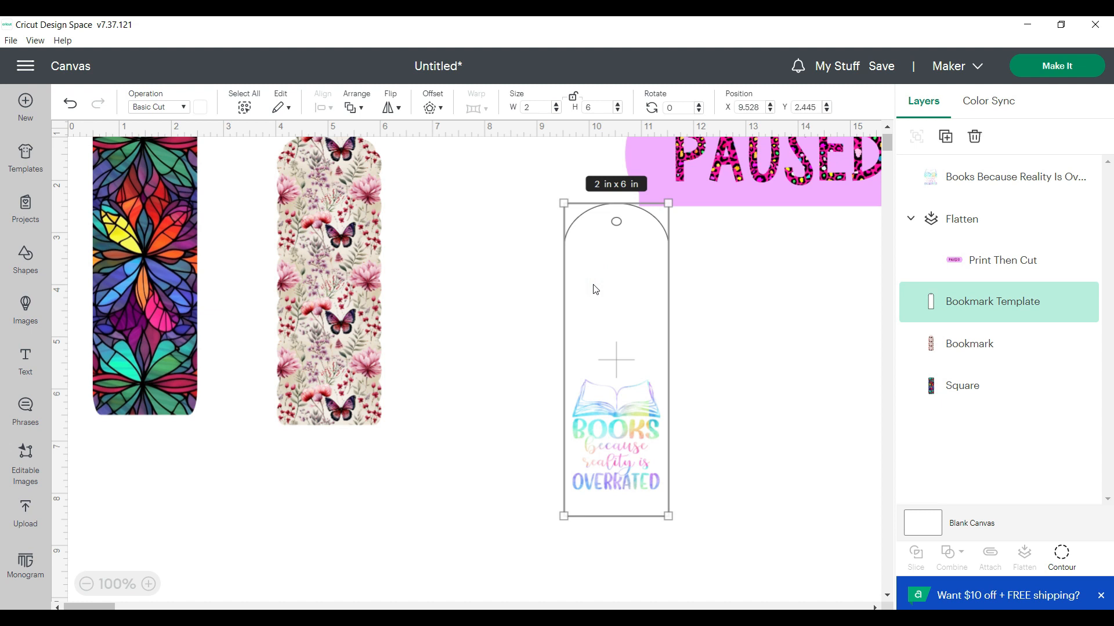
pyautogui.keyDown('shift'); pyautogui.click(615, 405); pyautogui.keyUp('shift')
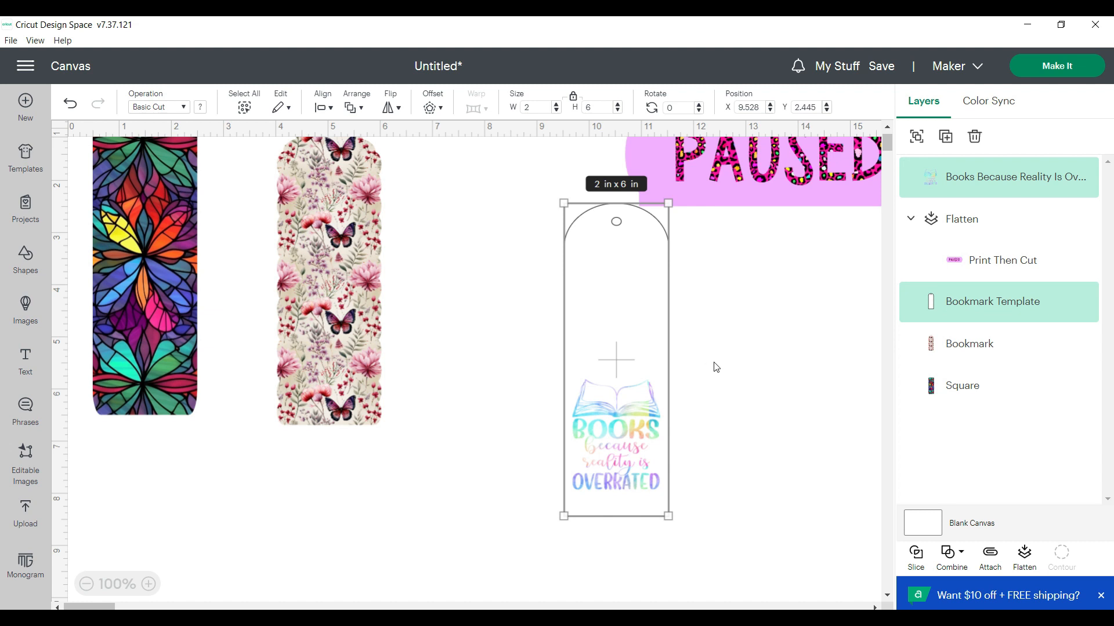
pyautogui.click(329, 108)
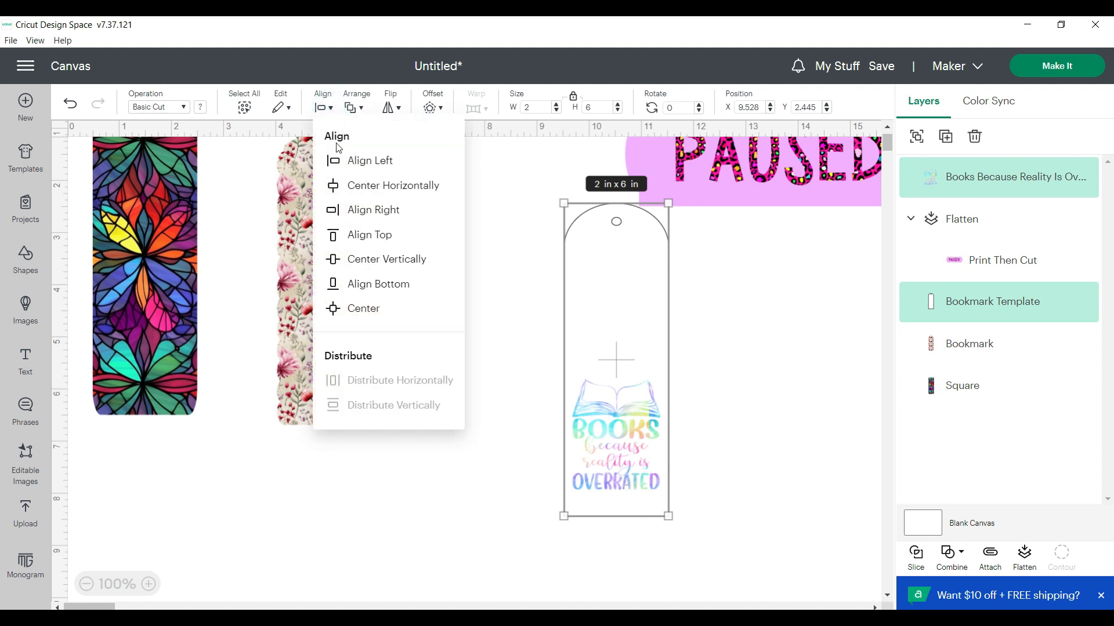
pyautogui.click(364, 188)
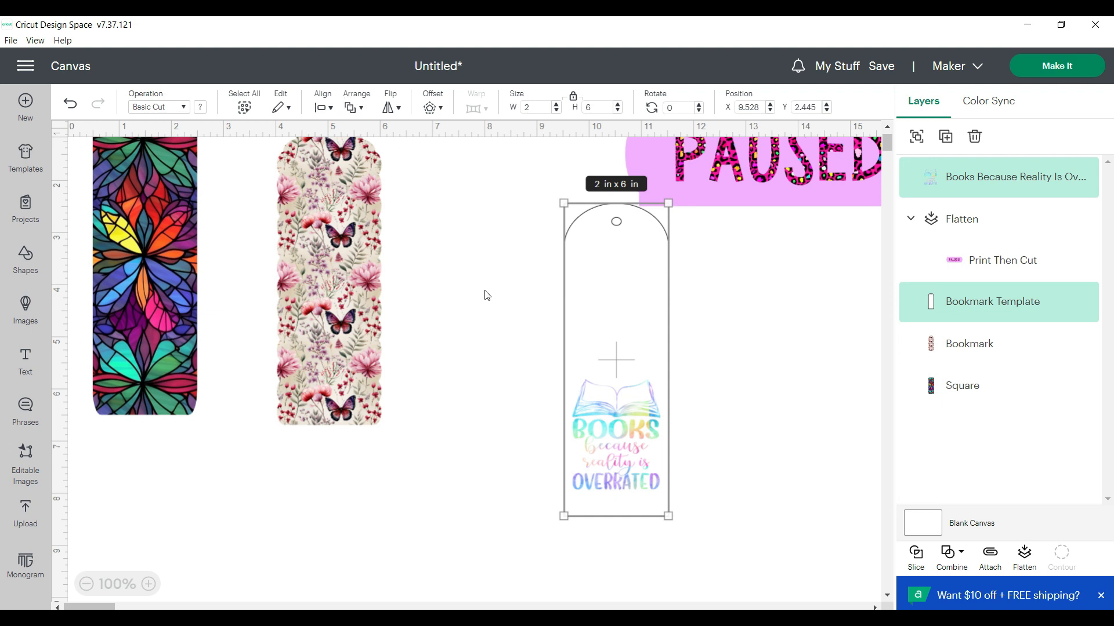
# Attach and flatten the books phrase with its white template, and move the resulting bookmark to about X 7.96, Y 3.57
pyautogui.click(995, 561)
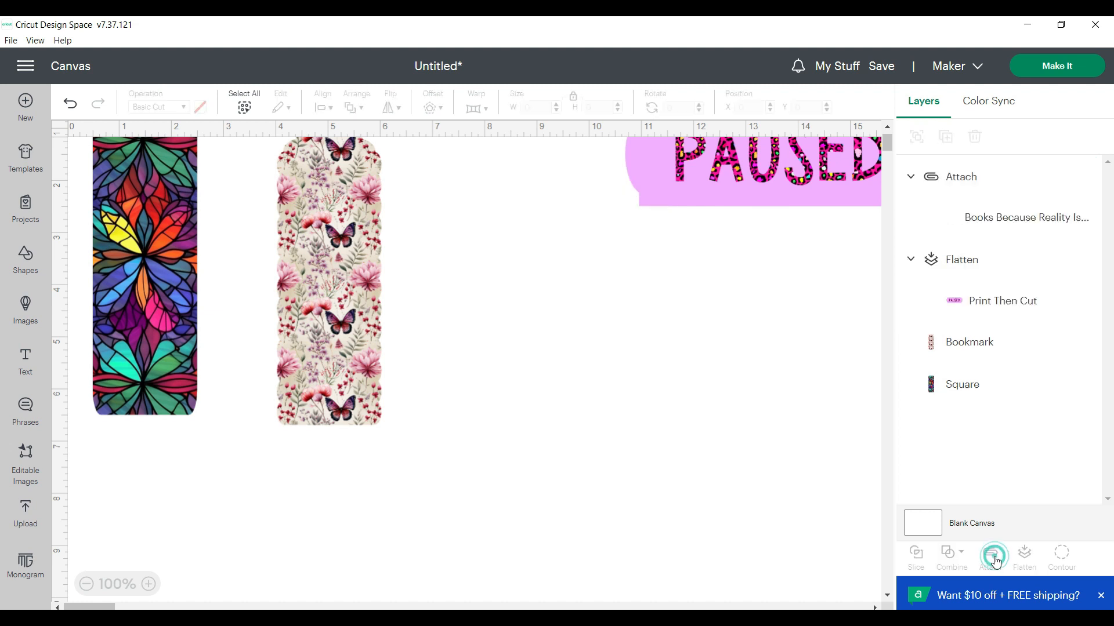
pyautogui.click(1026, 555)
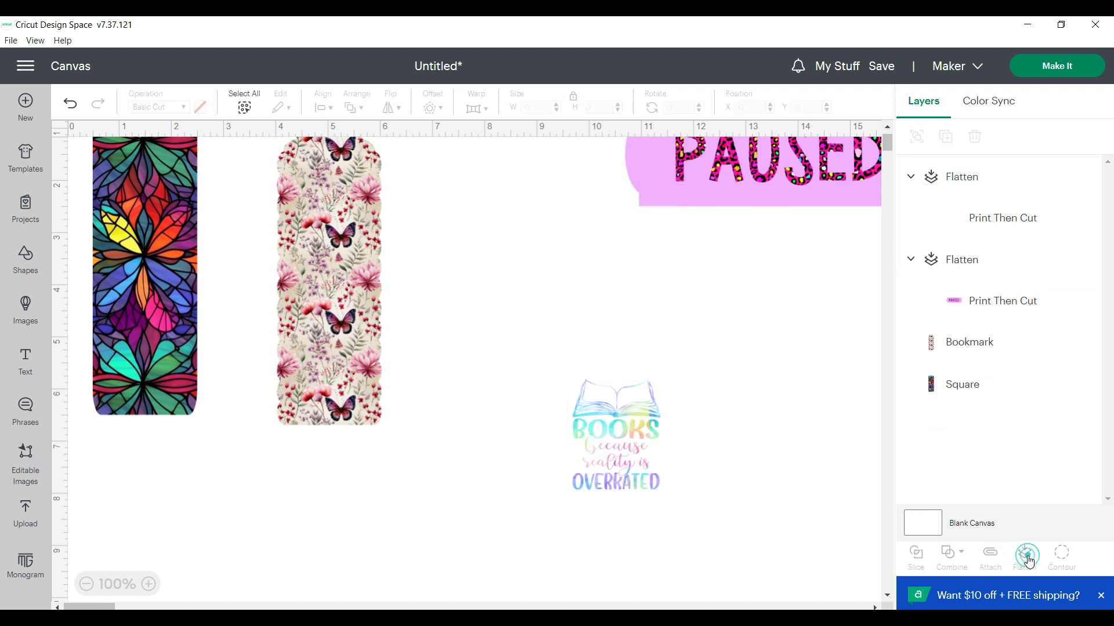
pyautogui.moveTo(615, 359); pyautogui.dragTo(533, 411)
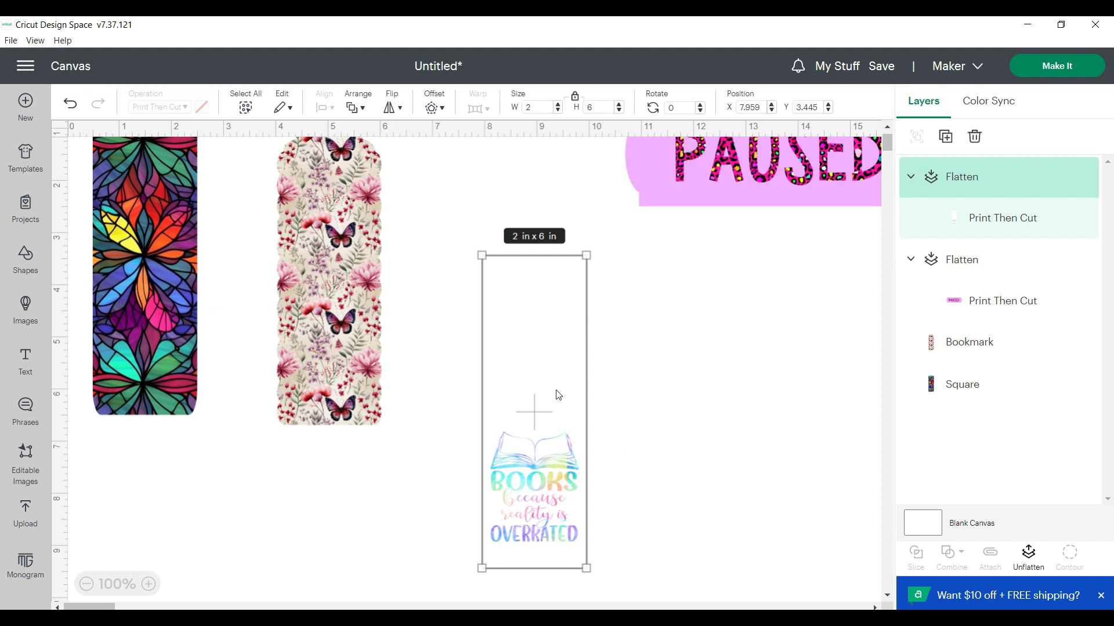
pyautogui.moveTo(551, 400); pyautogui.dragTo(551, 407)
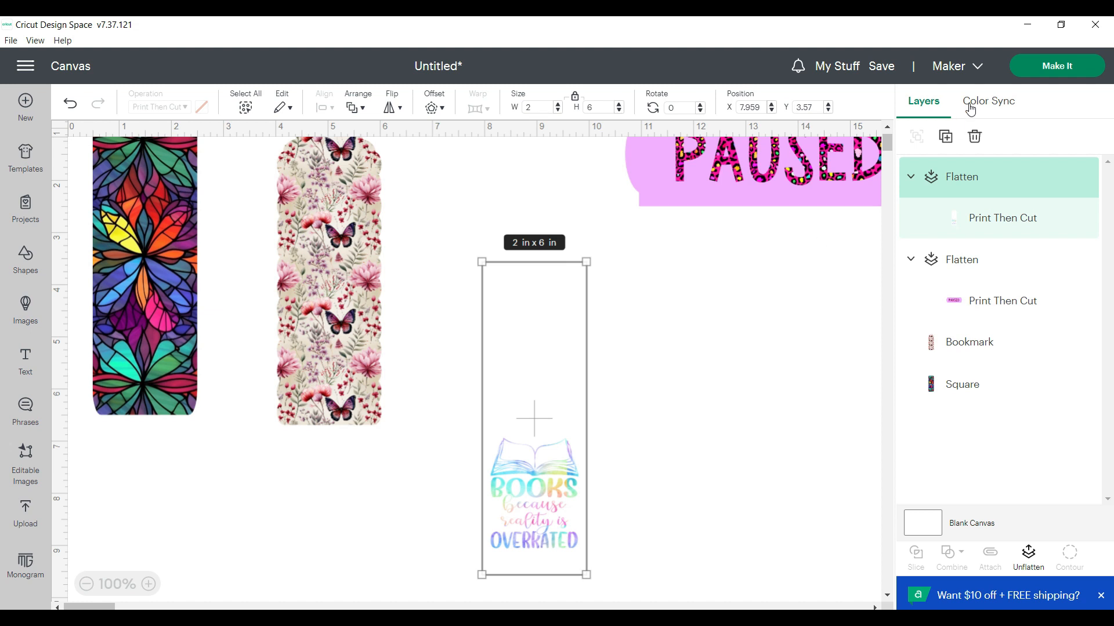
# Prepare the project for making, check the bookmark layout on the 8.5 x 11 in mat, and continue to the print stage
pyautogui.click(1051, 68)
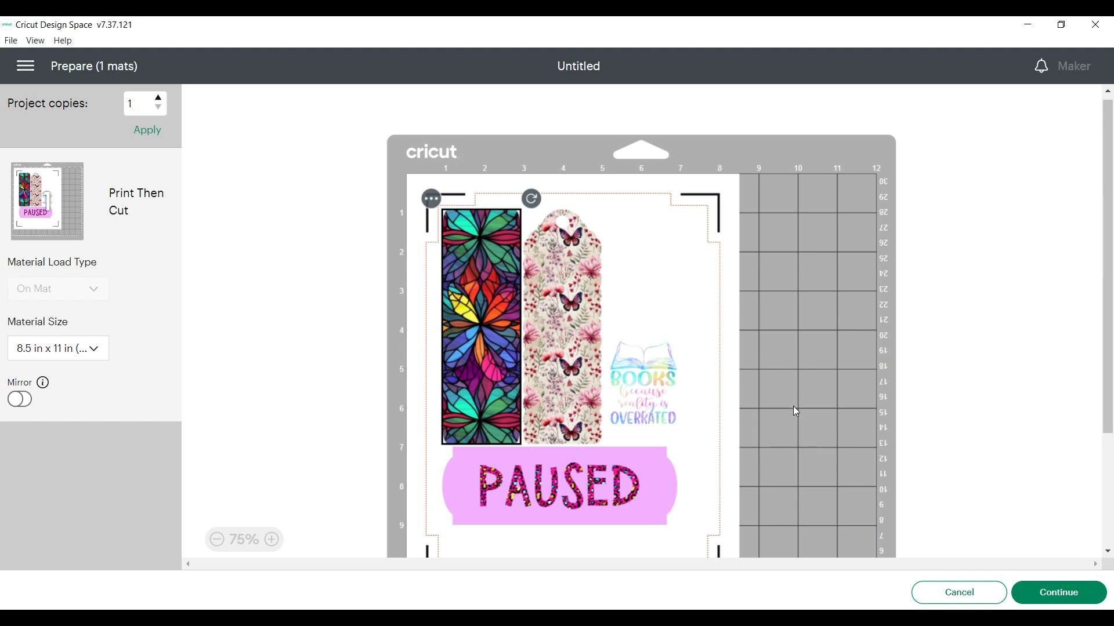
pyautogui.scroll(-3, 795, 411)
pyautogui.scroll(2, 795, 412)
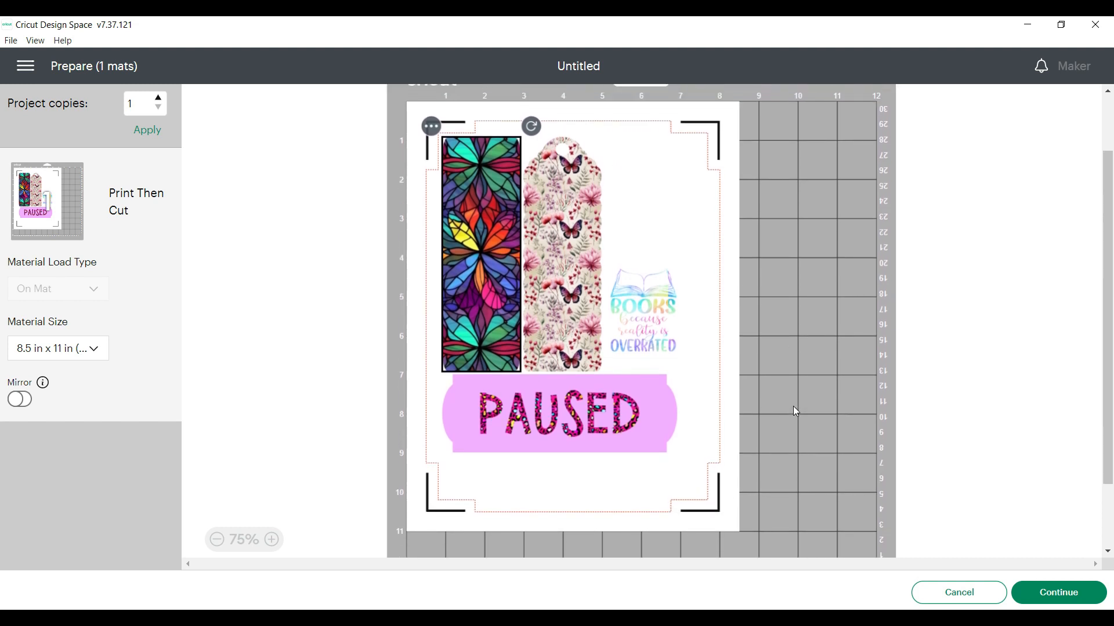
pyautogui.scroll(2, 794, 411)
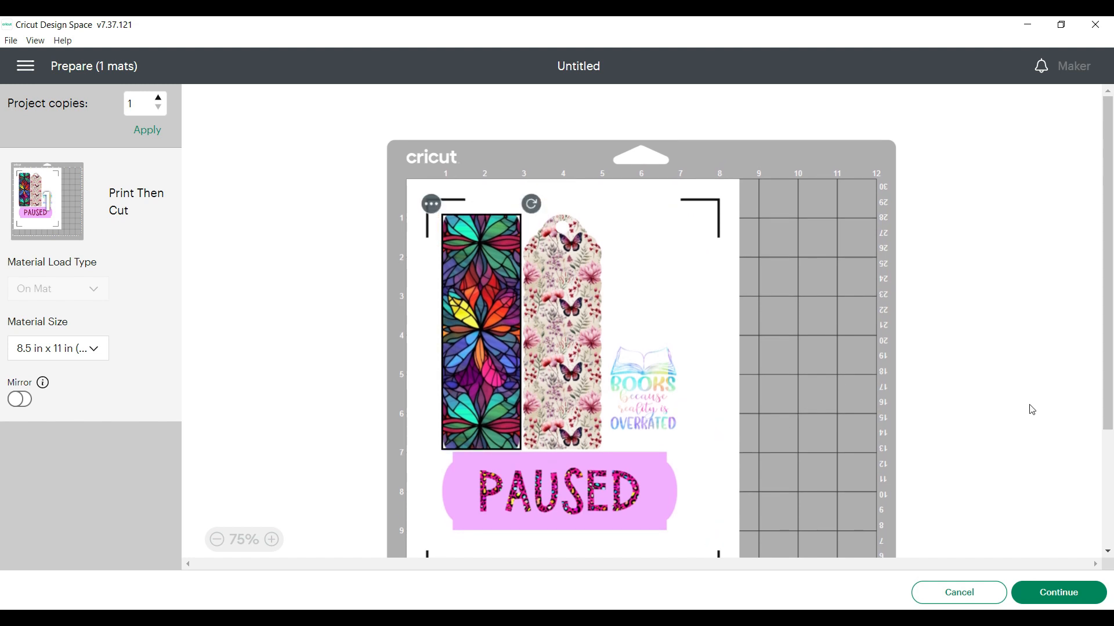
pyautogui.click(1060, 594)
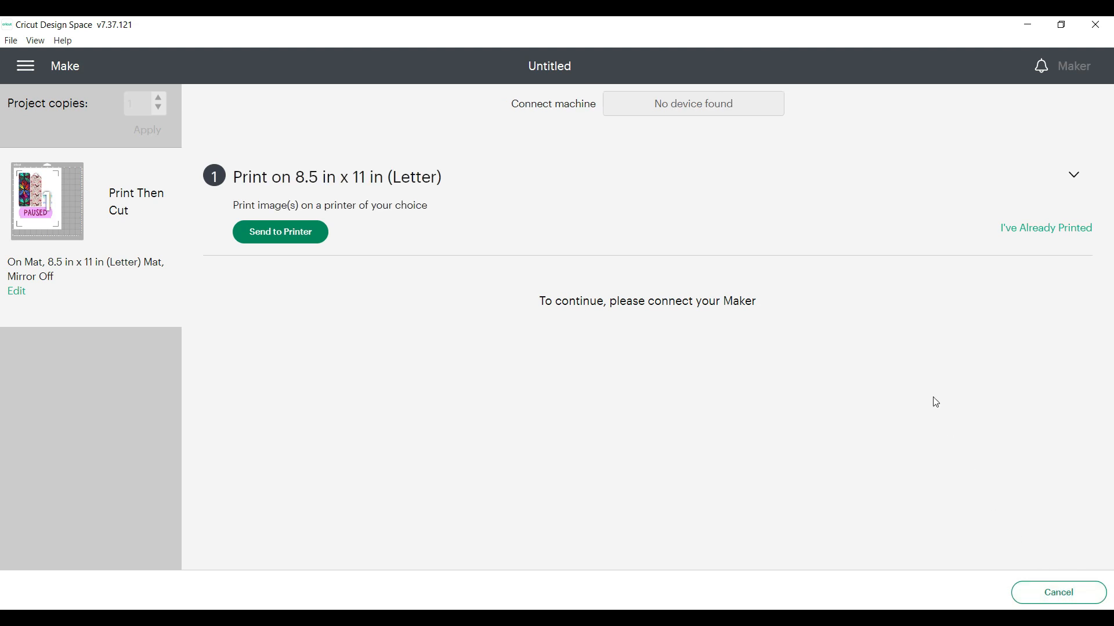
# Set up the print with the WF-3640 Series(Network) printer, Add Bleed kept on and Use System Dialog enabled, and start printing
pyautogui.click(291, 236)
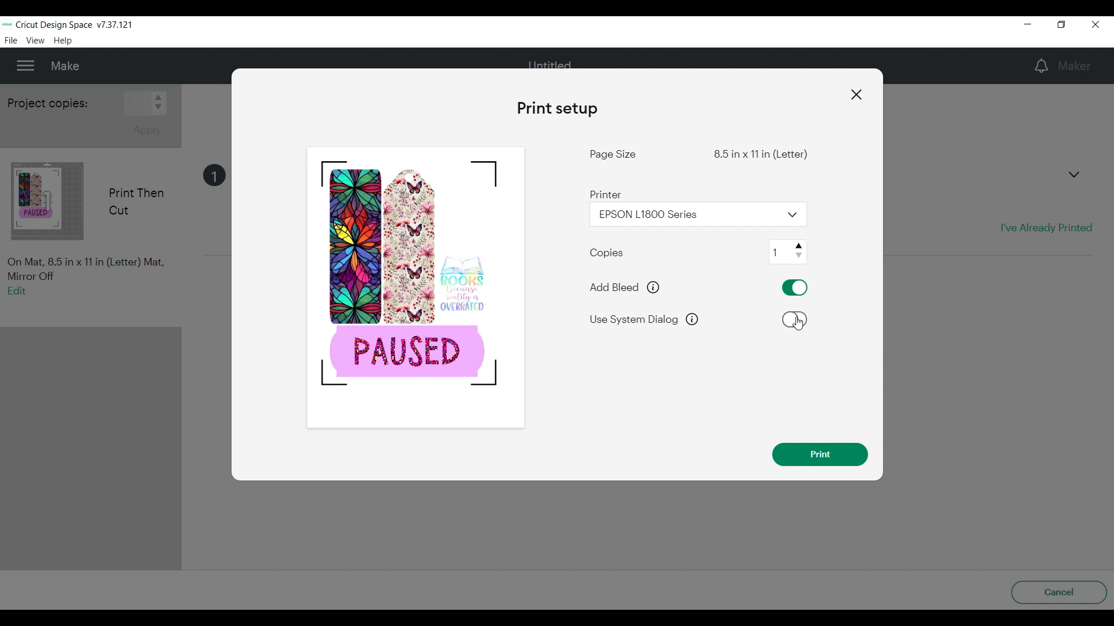
pyautogui.click(792, 218)
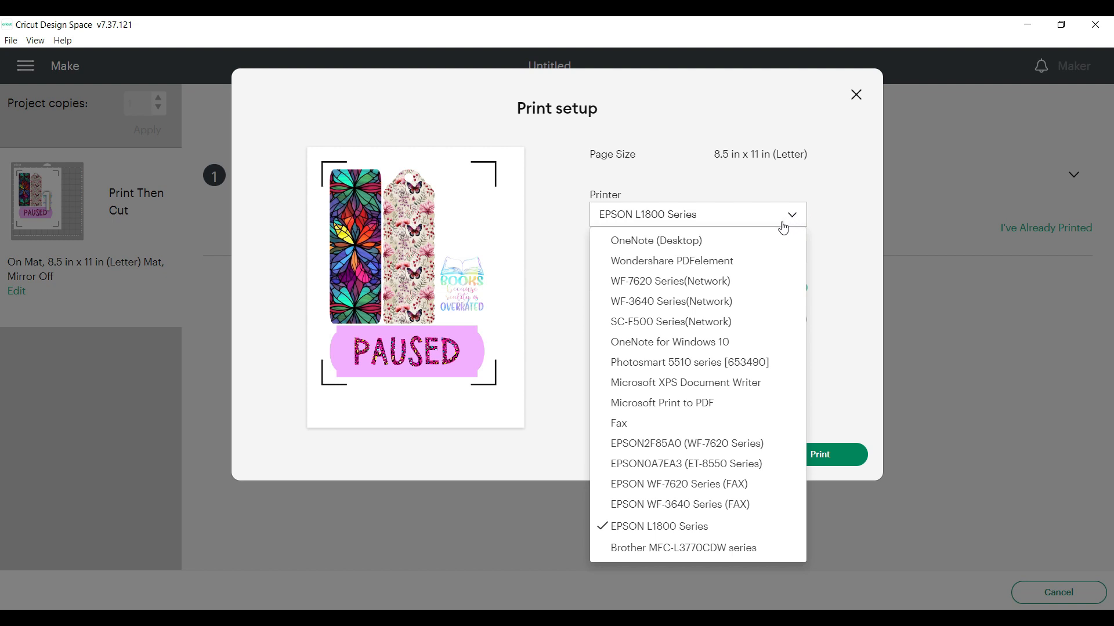
pyautogui.click(702, 309)
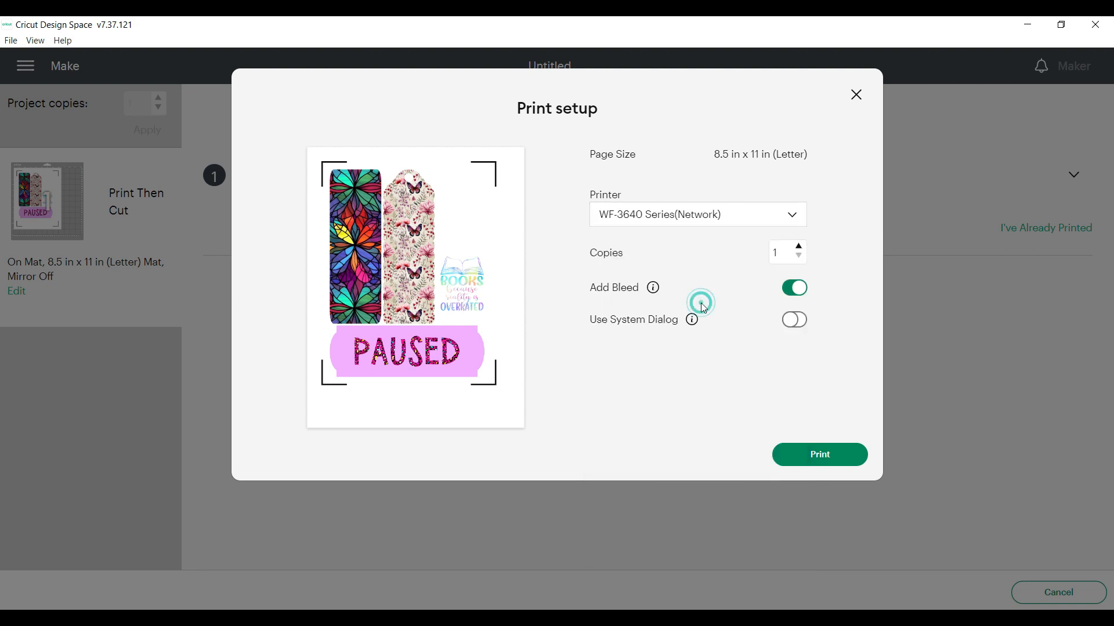
pyautogui.click(799, 327)
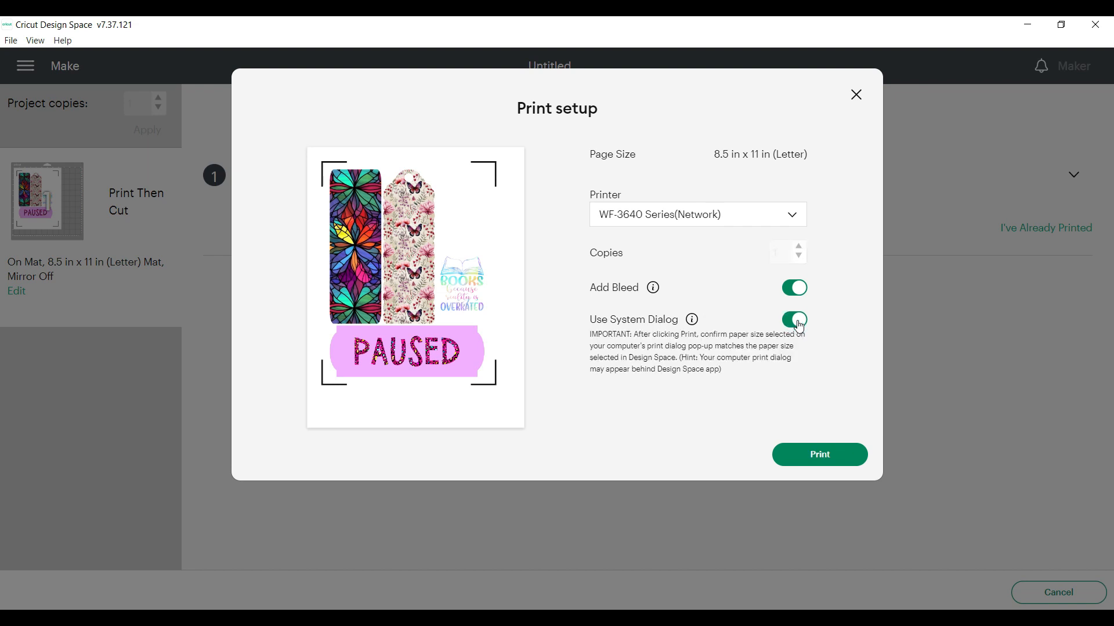
pyautogui.click(817, 456)
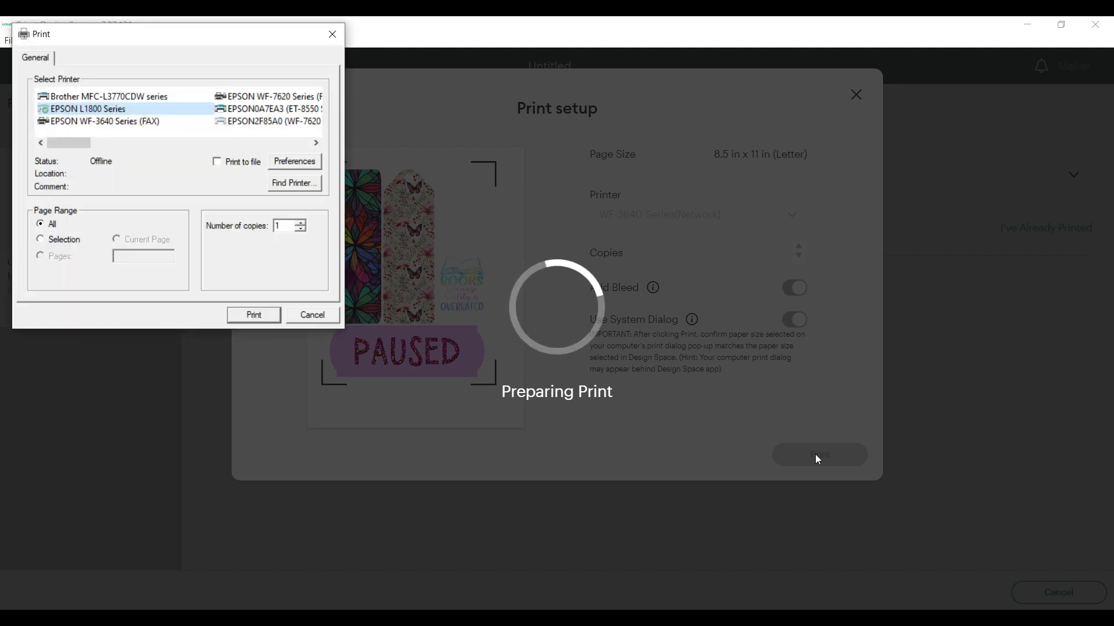
# Choose the WF-3640 Series(Network) printer in the system print dialog
pyautogui.click(316, 144)
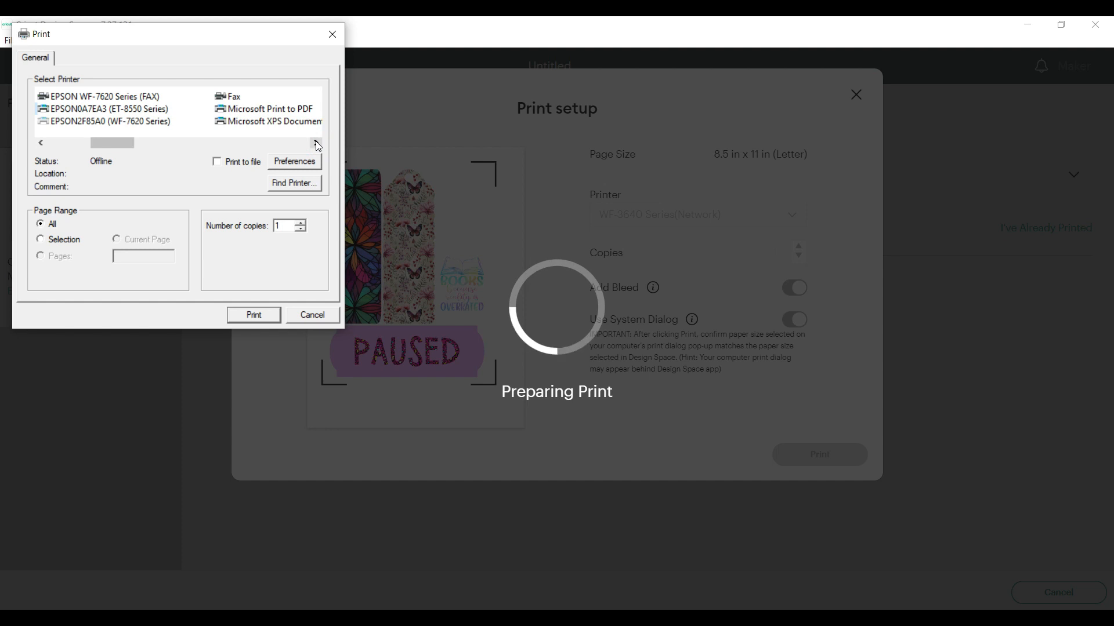
pyautogui.click(317, 143)
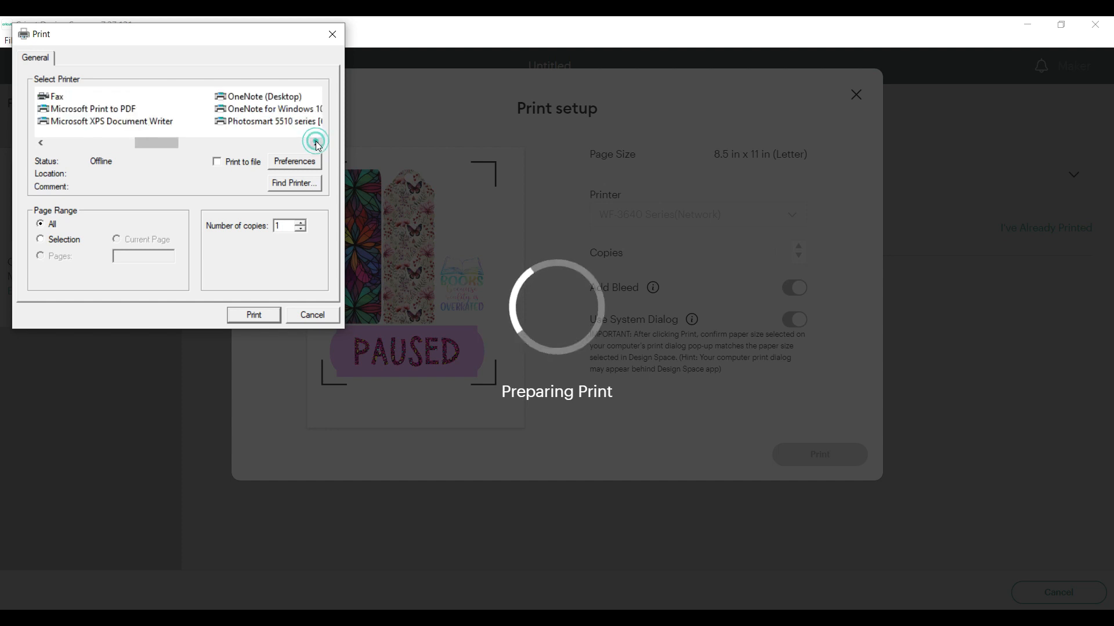
pyautogui.click(316, 144)
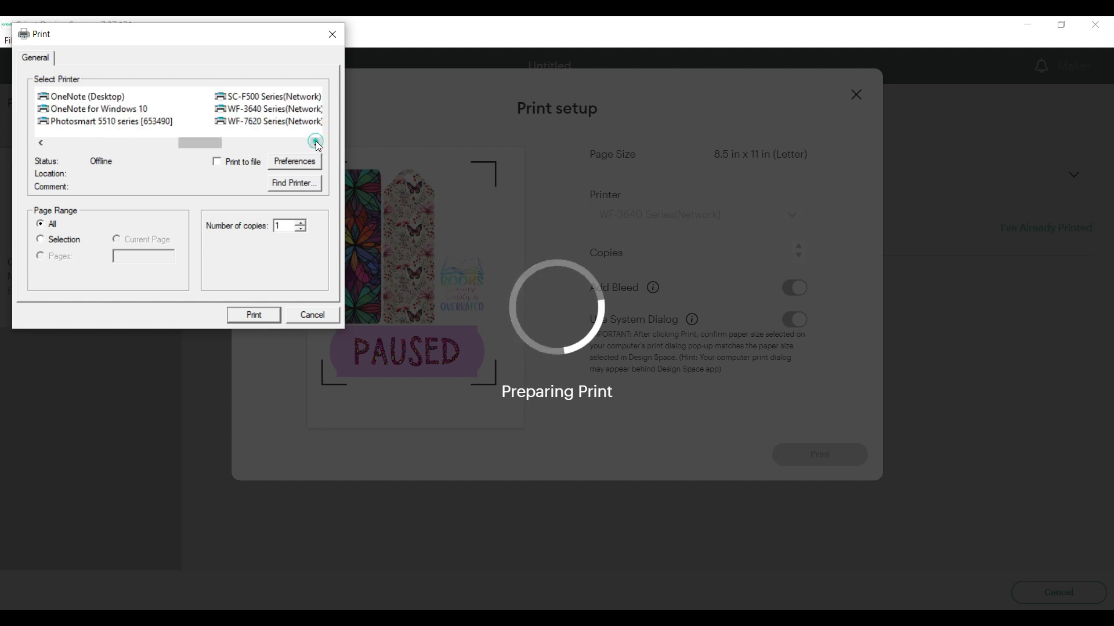
pyautogui.click(283, 116)
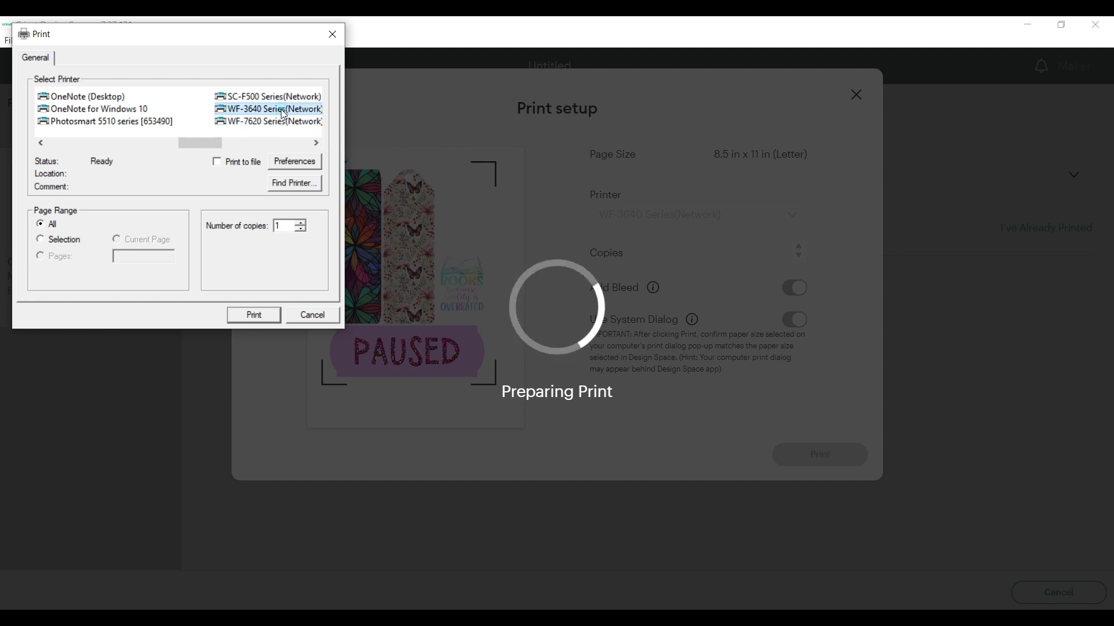
# In the printer preferences, set the paper type to Premium Presentation Paper Matte and the paper source to Rear Paper Feed Slot
pyautogui.click(295, 165)
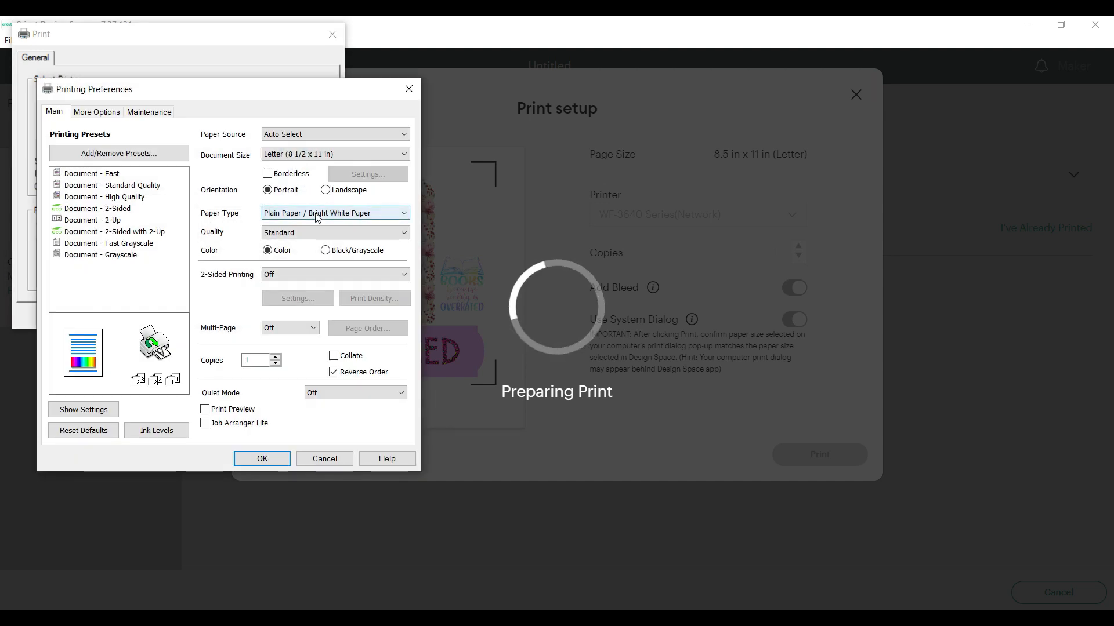
pyautogui.click(404, 213)
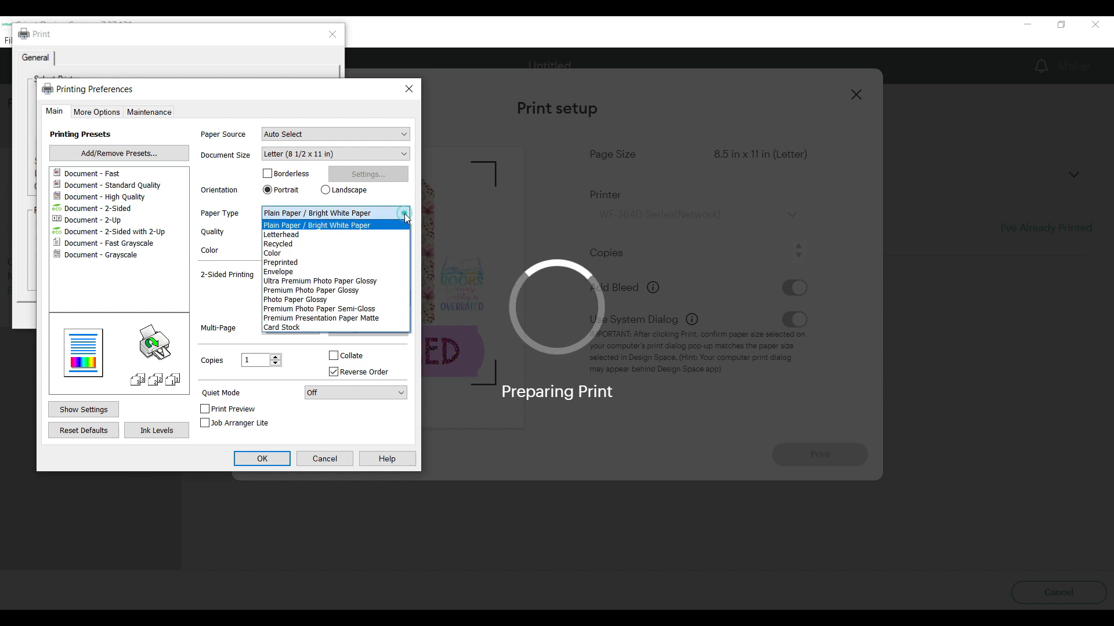
pyautogui.click(381, 318)
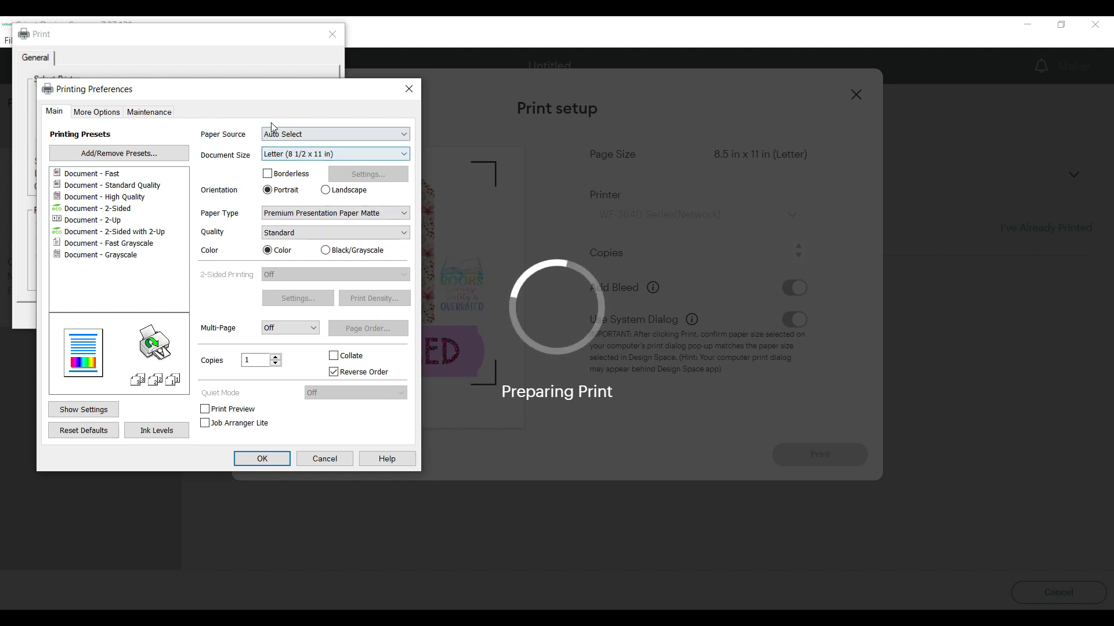
pyautogui.click(407, 135)
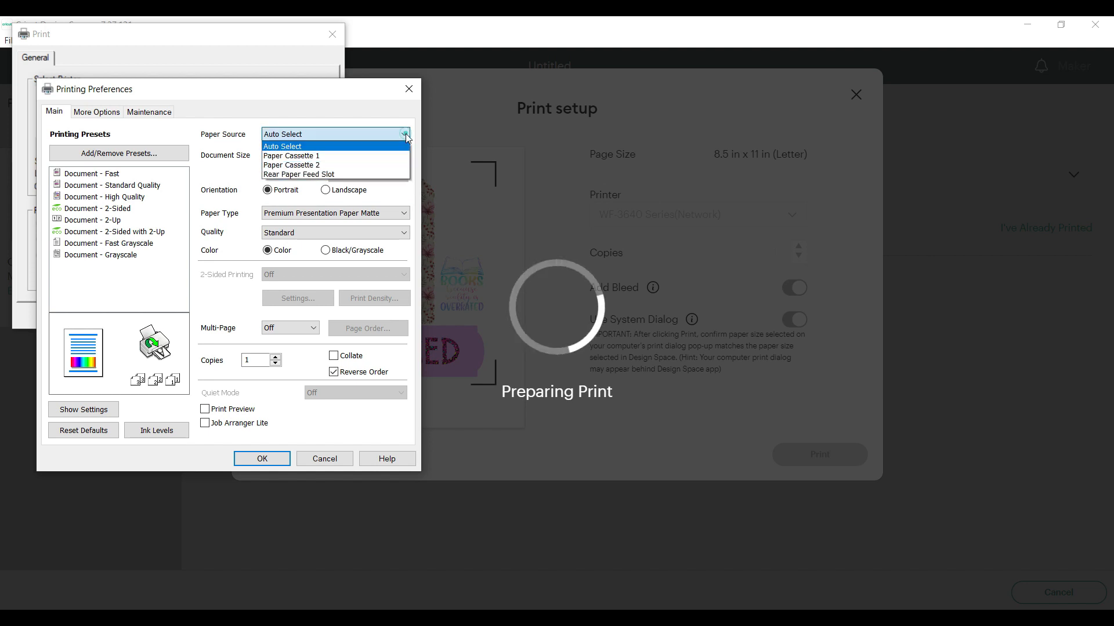
pyautogui.click(374, 174)
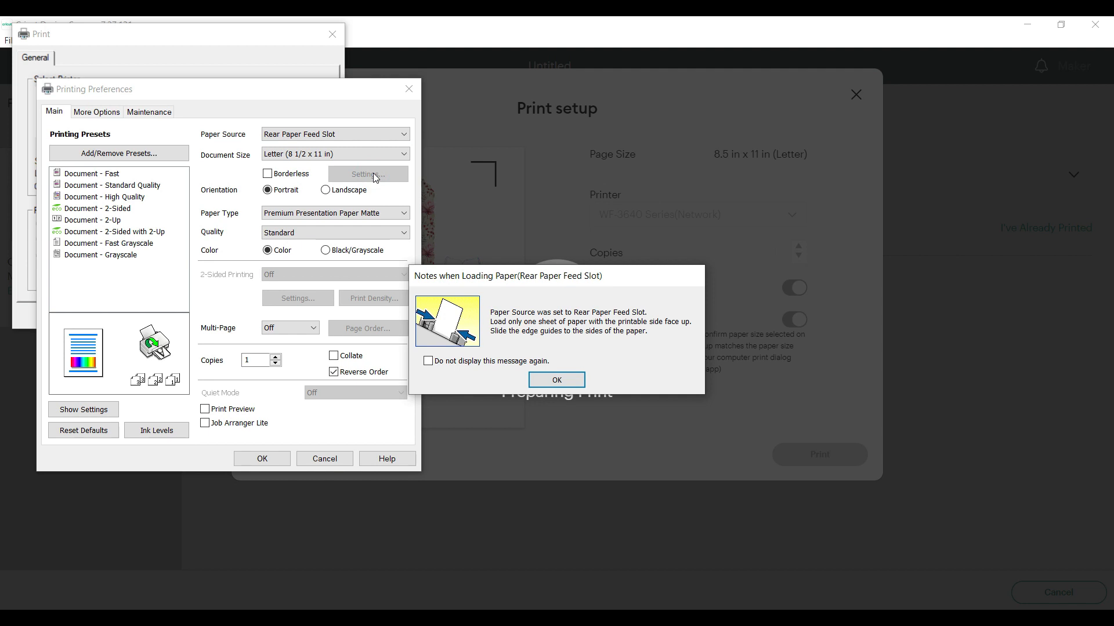
pyautogui.click(554, 381)
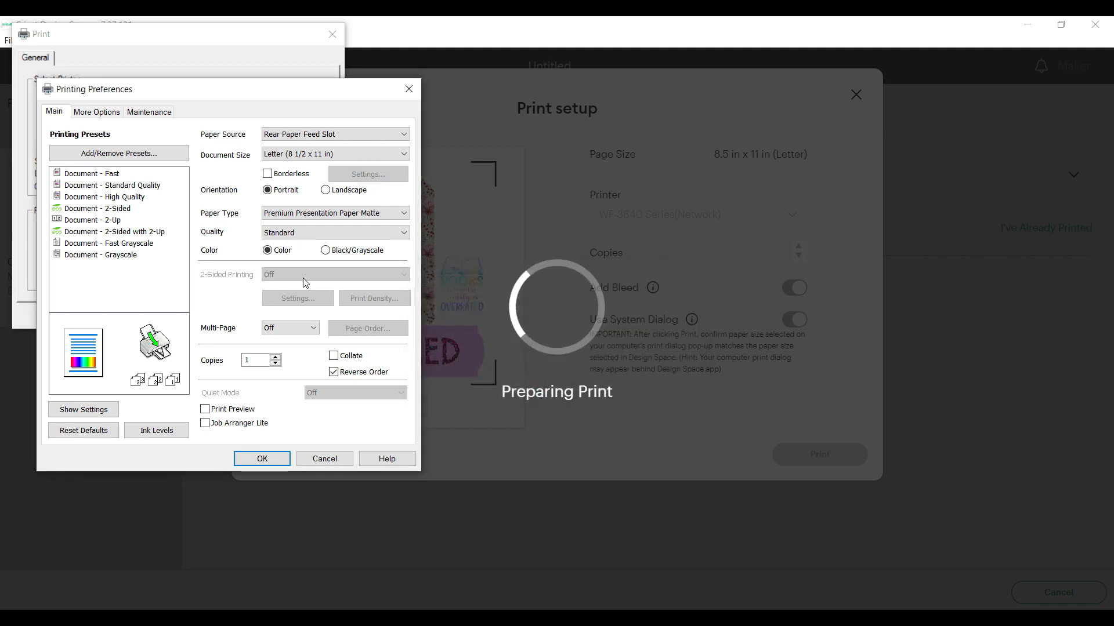
pyautogui.click(262, 460)
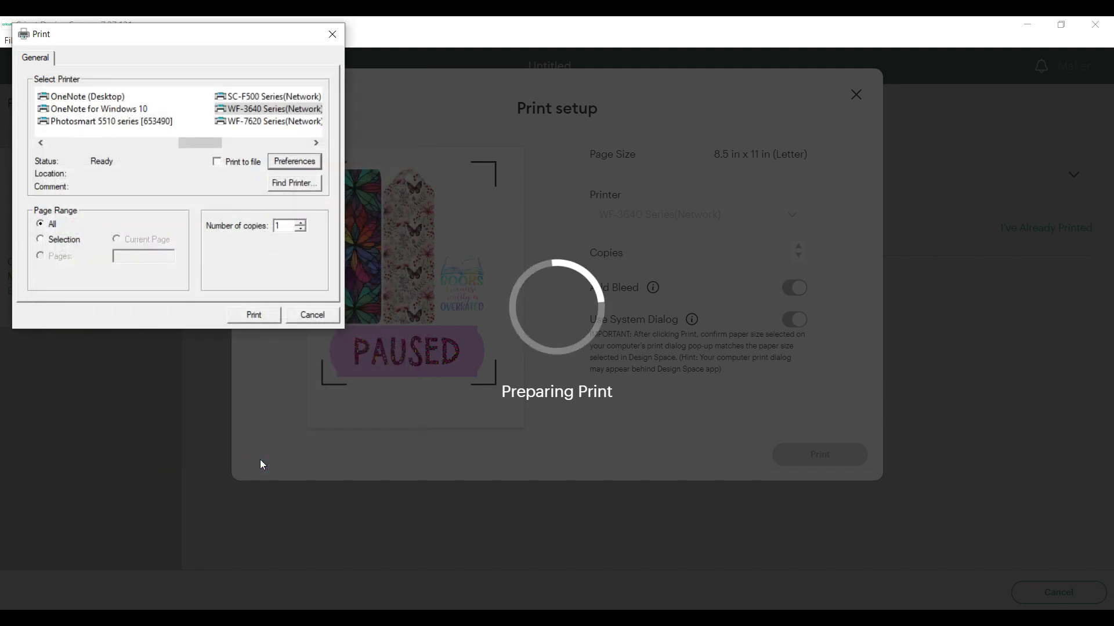
# Print the bookmark sheet and agree to place the EPSON Status Monitor 3 icon in the taskbar at Windows startup
pyautogui.click(257, 316)
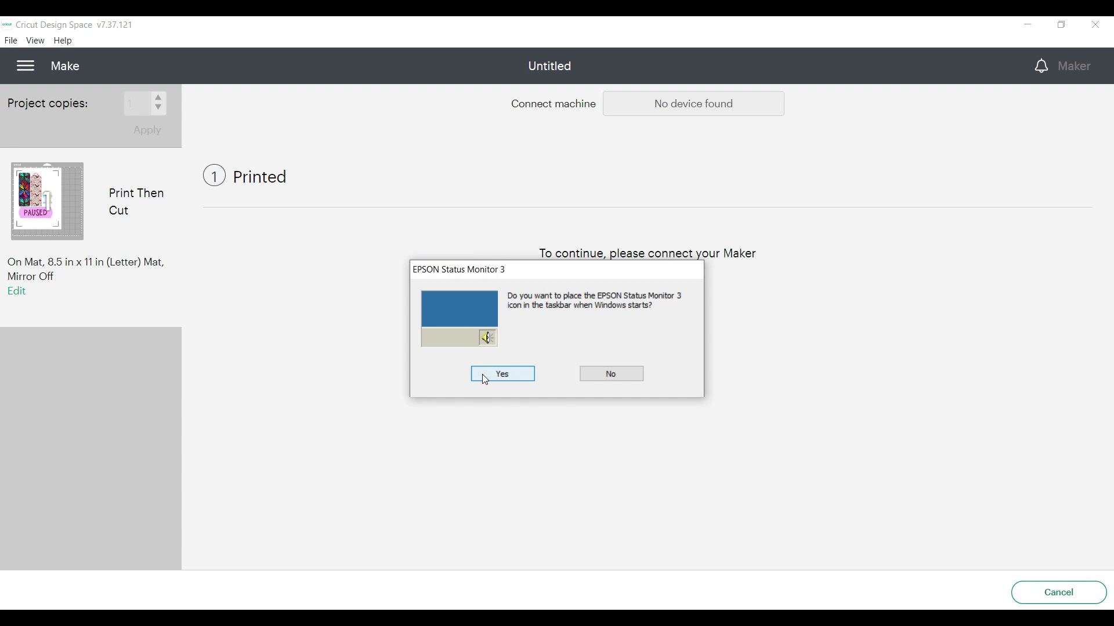
pyautogui.click(485, 379)
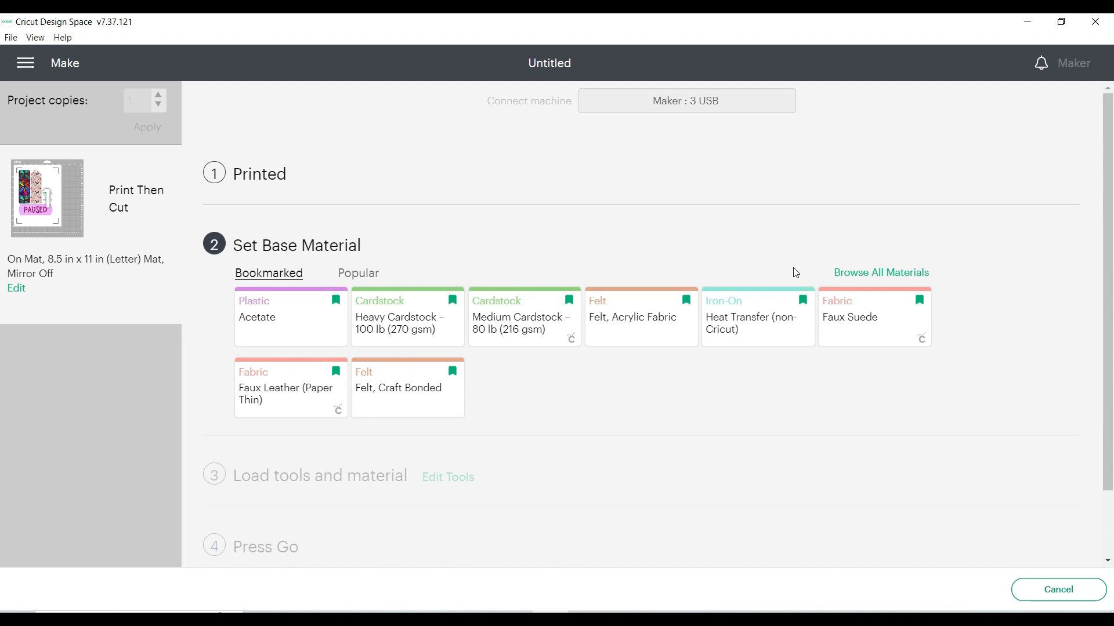
# Search all materials for "poster board" and set Poster Board as the base material
pyautogui.click(881, 273)
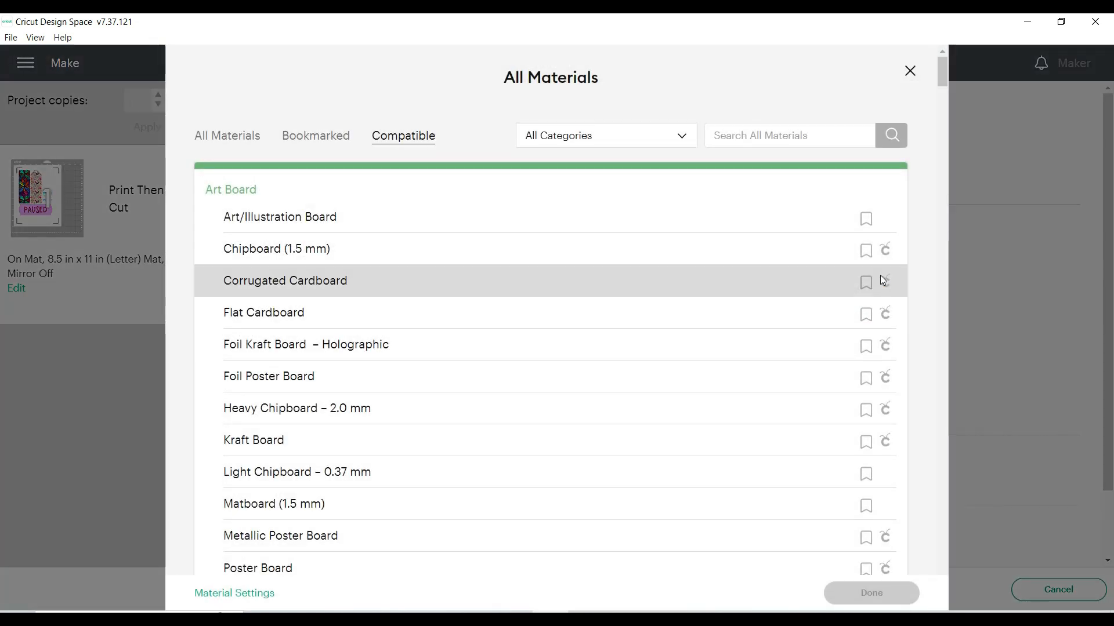
pyautogui.click(746, 135)
pyautogui.write('poster board')
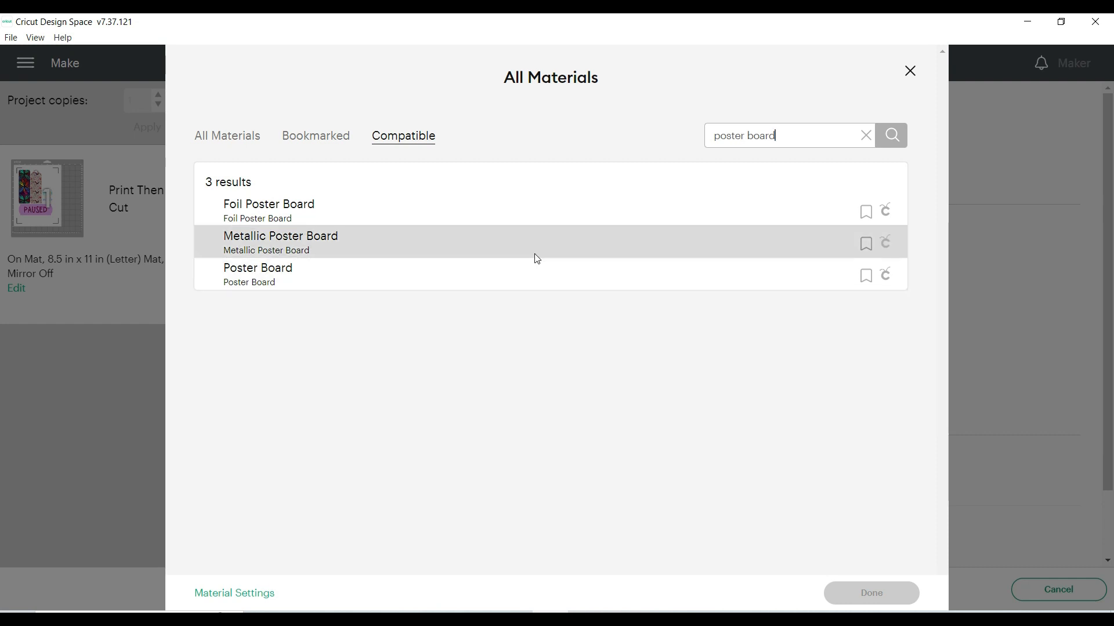
pyautogui.click(525, 281)
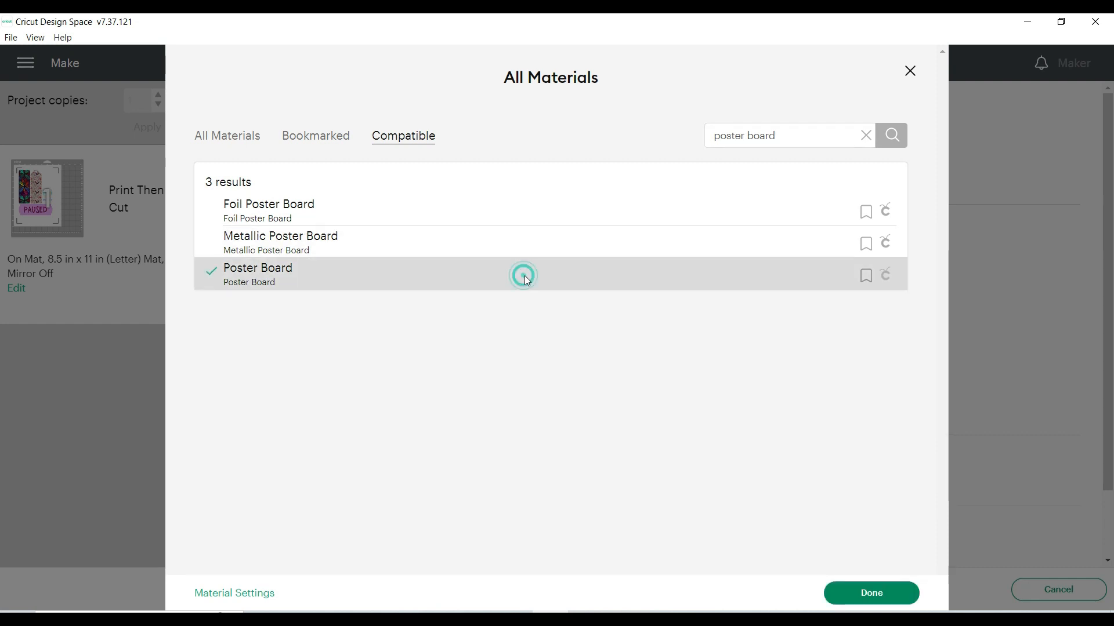
pyautogui.click(846, 595)
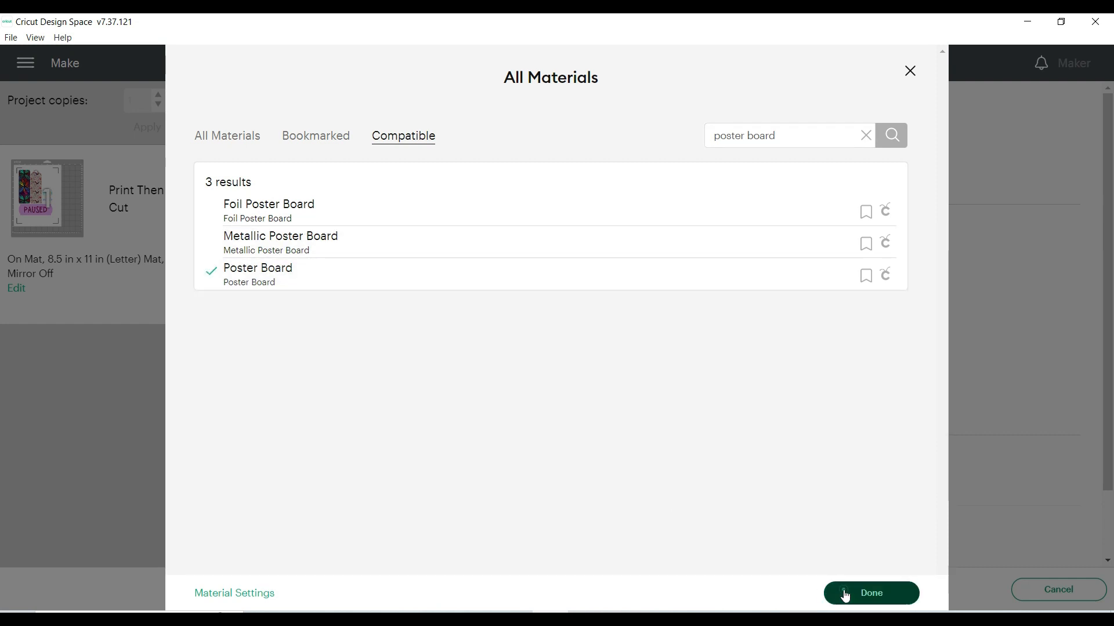